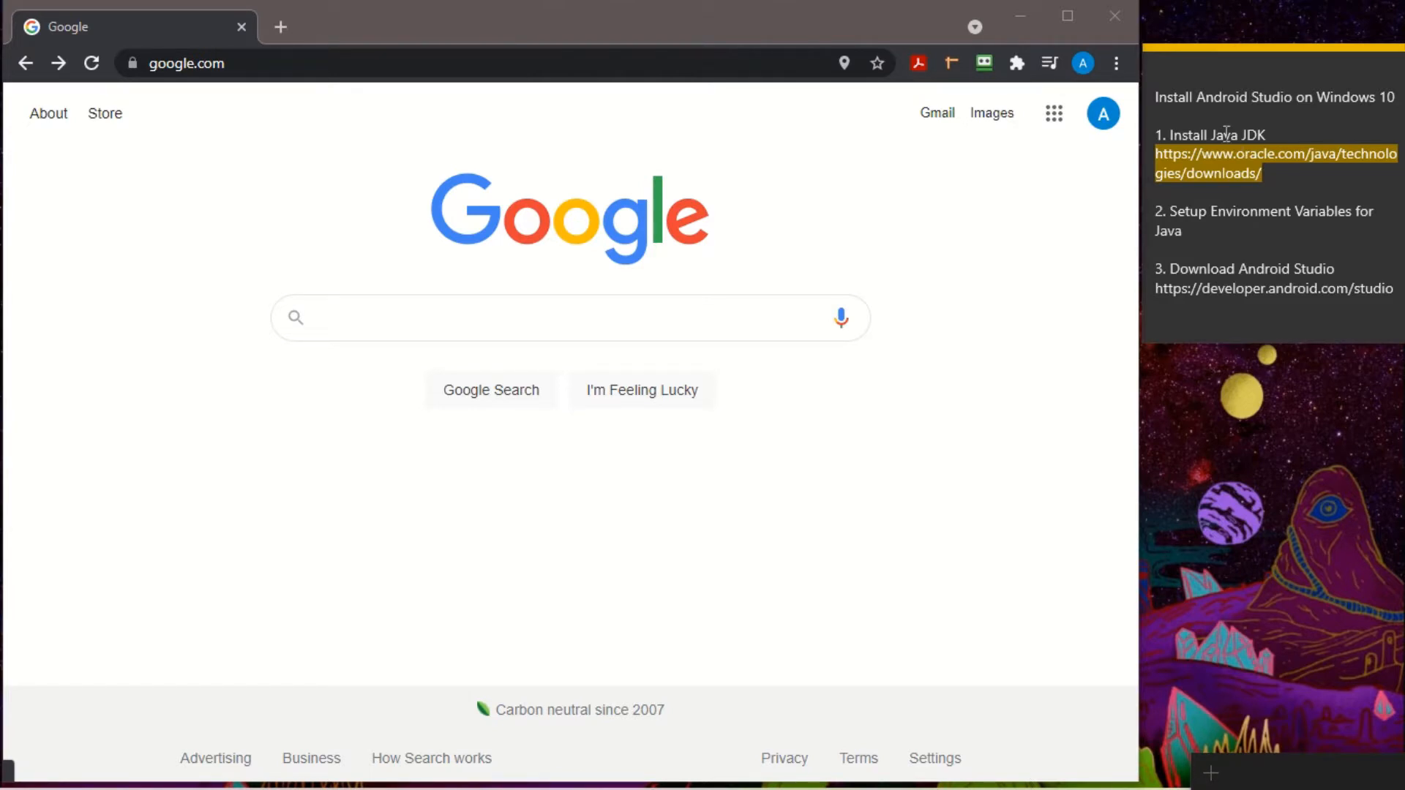
Step: Copy the Oracle Java downloads link from the sticky note and open it in the browser
{"action": "left_click", "coordinate": [1272, 176]}
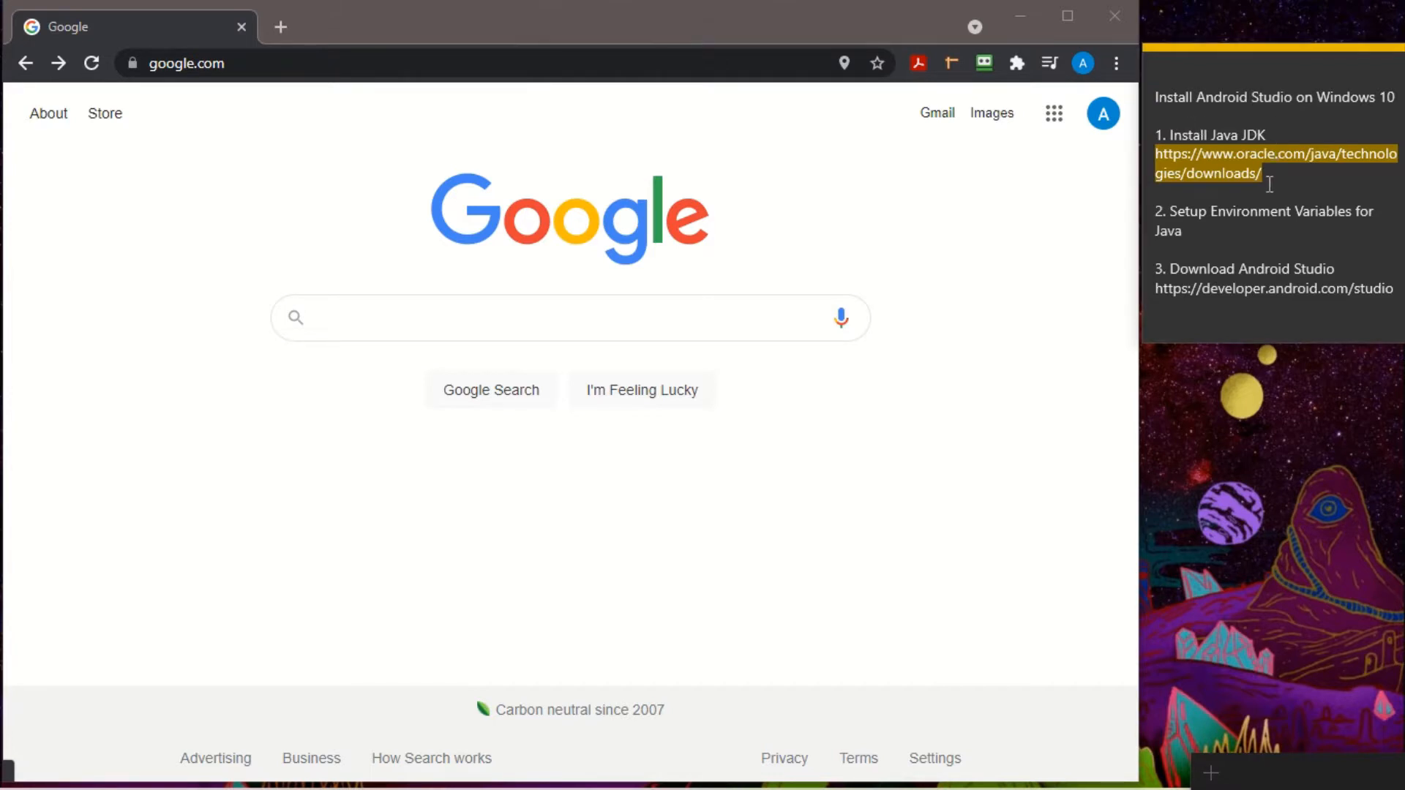
{"action": "left_click_drag", "start_coordinate": [1272, 176], "coordinate": [1153, 159]}
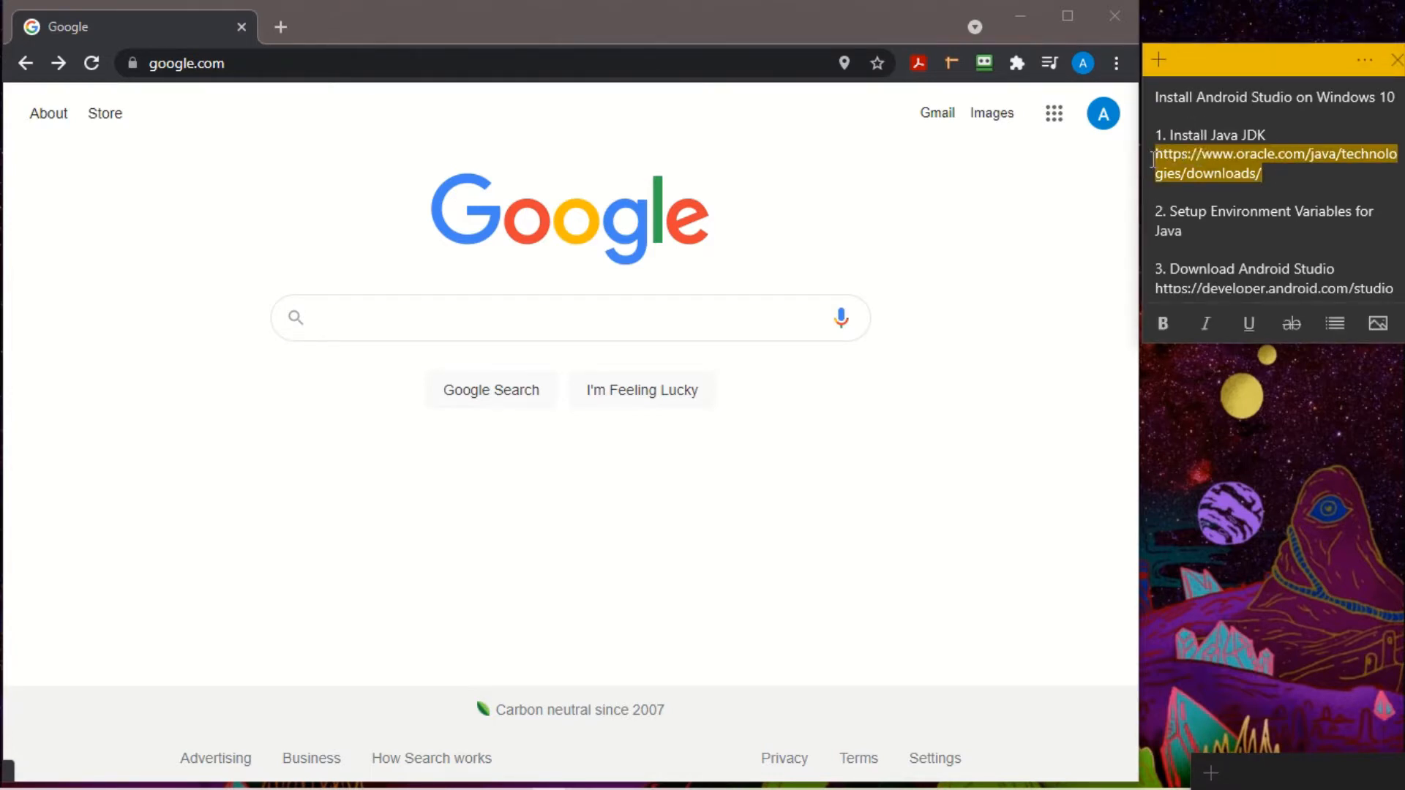
{"action": "key", "text": "ctrl+c"}
{"action": "left_click", "coordinate": [624, 63]}
{"action": "key", "text": "ctrl+v"}
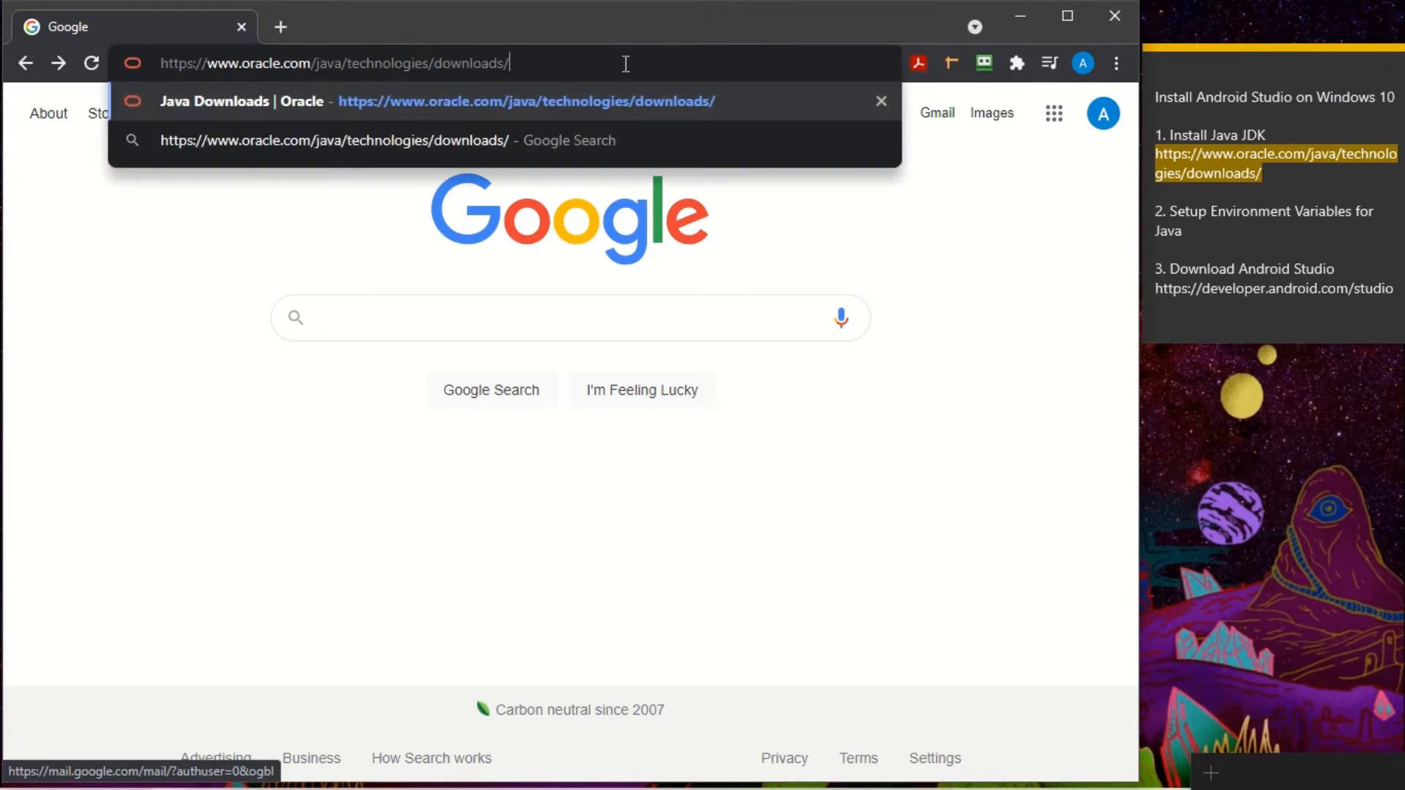
{"action": "key", "text": "Return"}
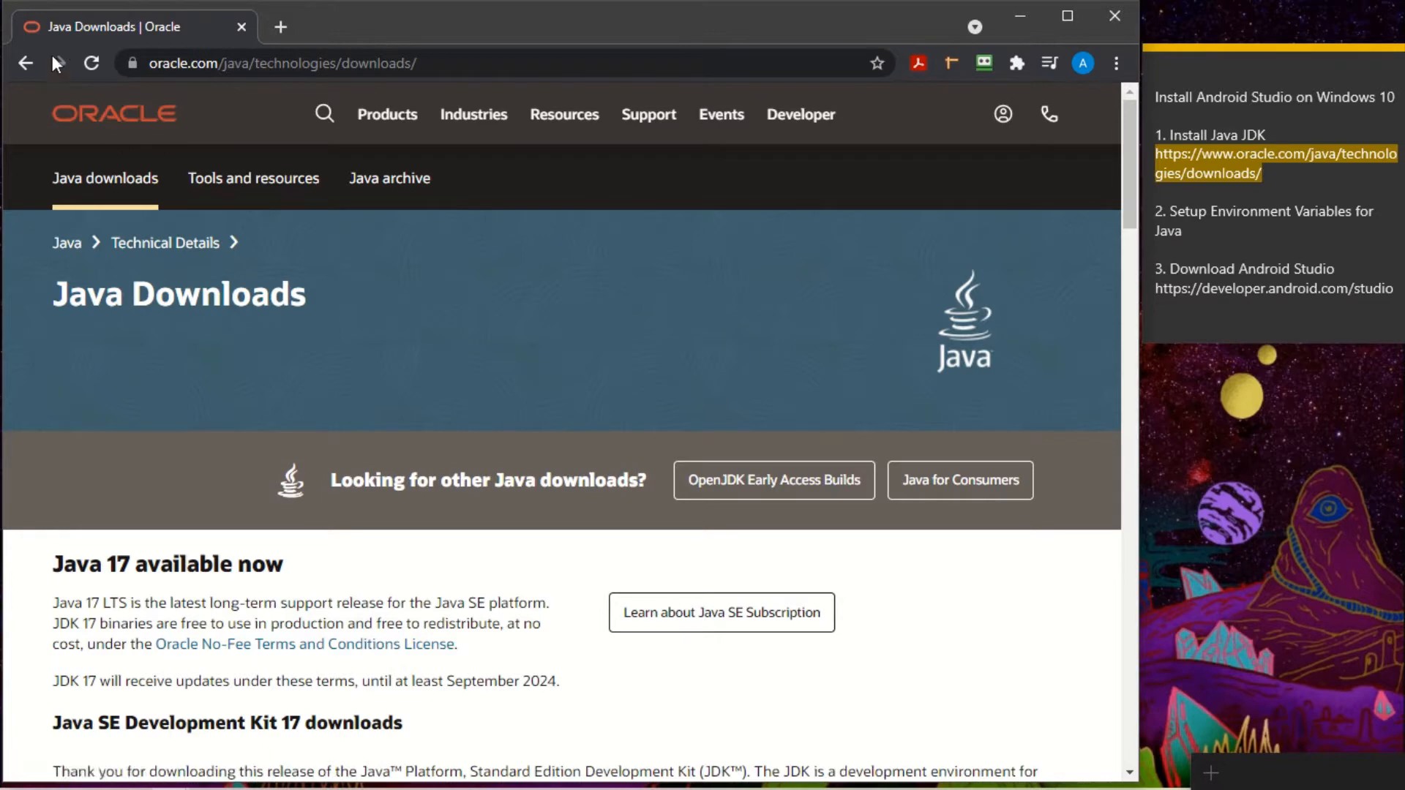
Step: Find the Java SE Development Kit 17 downloads for Windows and download the x64 Installer, jdk-17_windows-x64_bin.exe
{"action": "scroll", "coordinate": [489, 296], "scroll_direction": "down", "scroll_amount": 7}
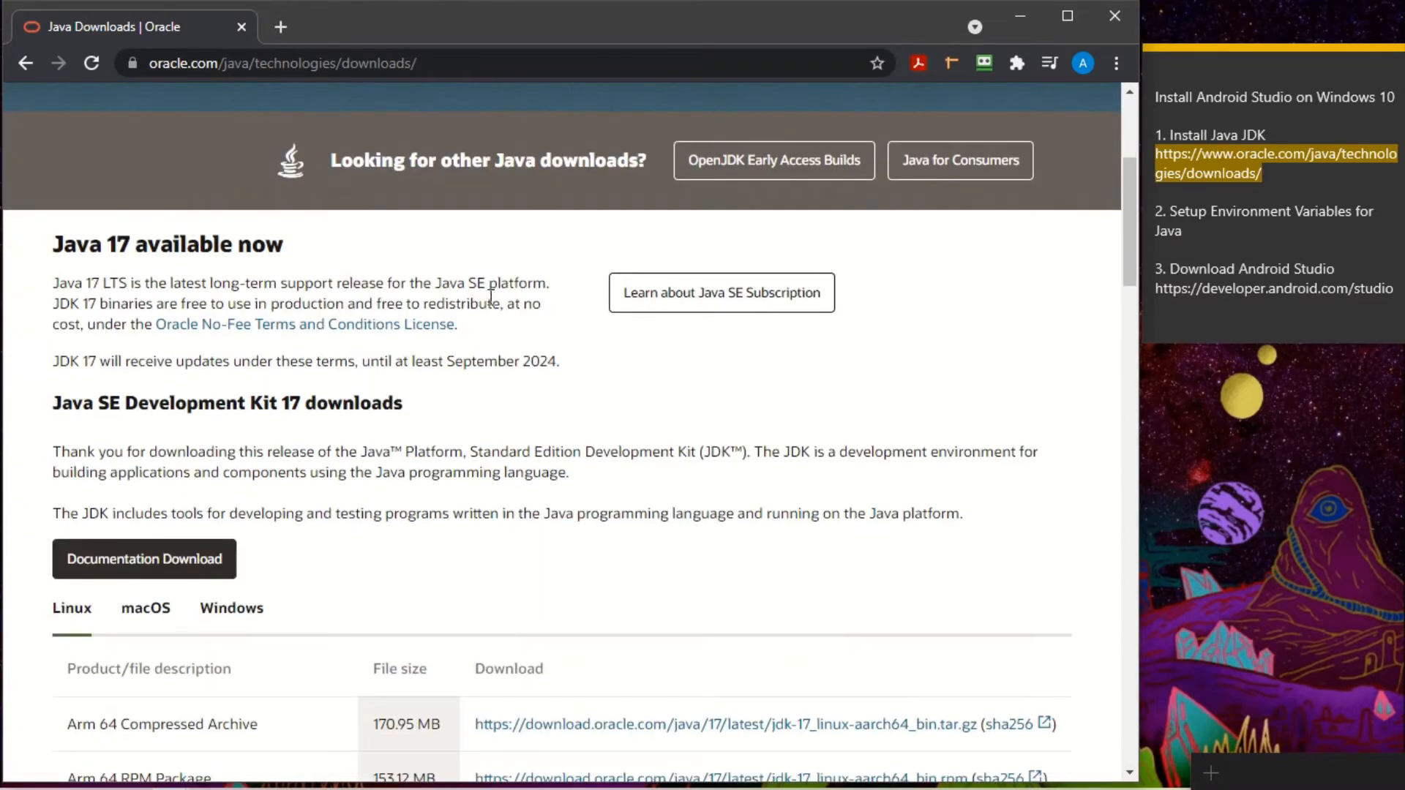
{"action": "scroll", "coordinate": [488, 296], "scroll_direction": "down", "scroll_amount": 10}
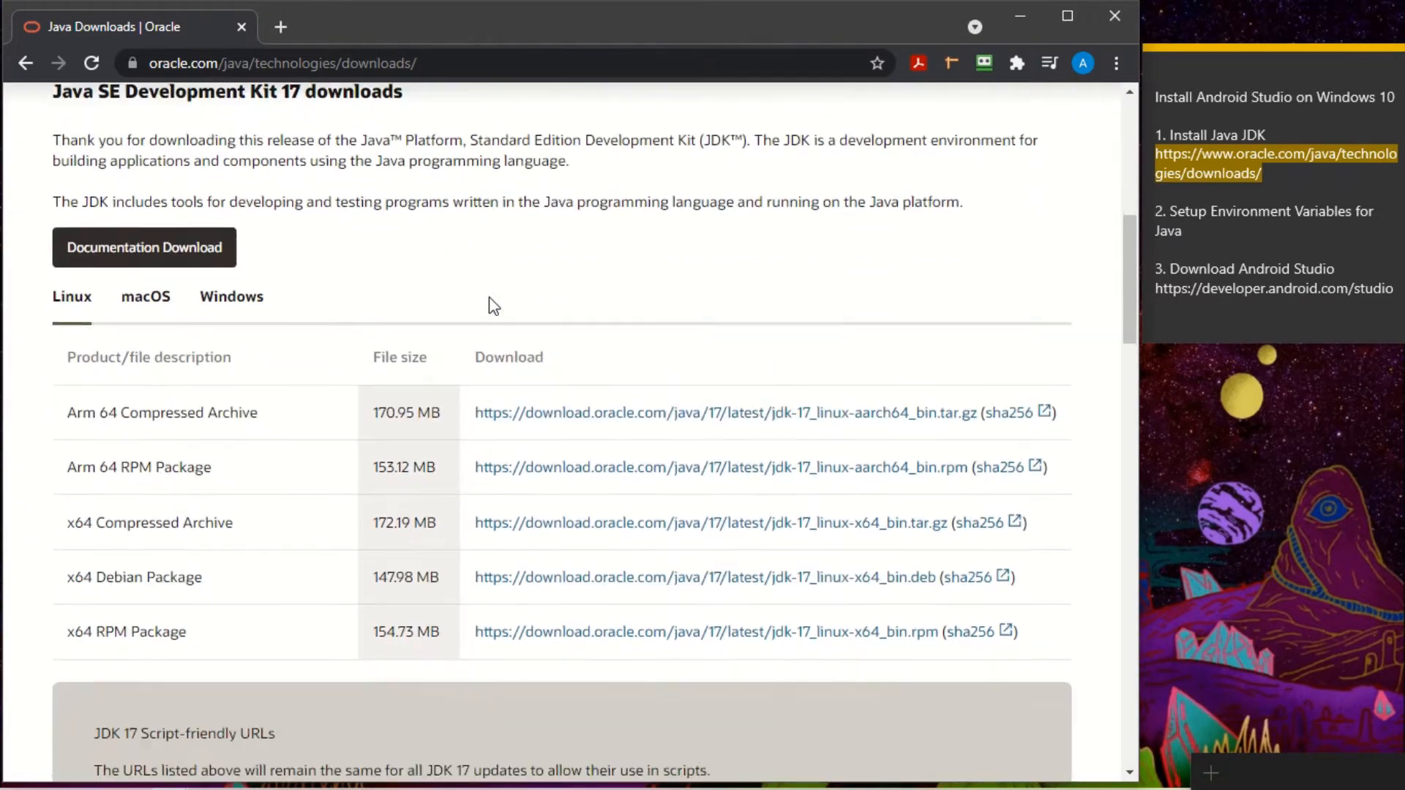
{"action": "scroll", "coordinate": [488, 297], "scroll_direction": "down", "scroll_amount": 9}
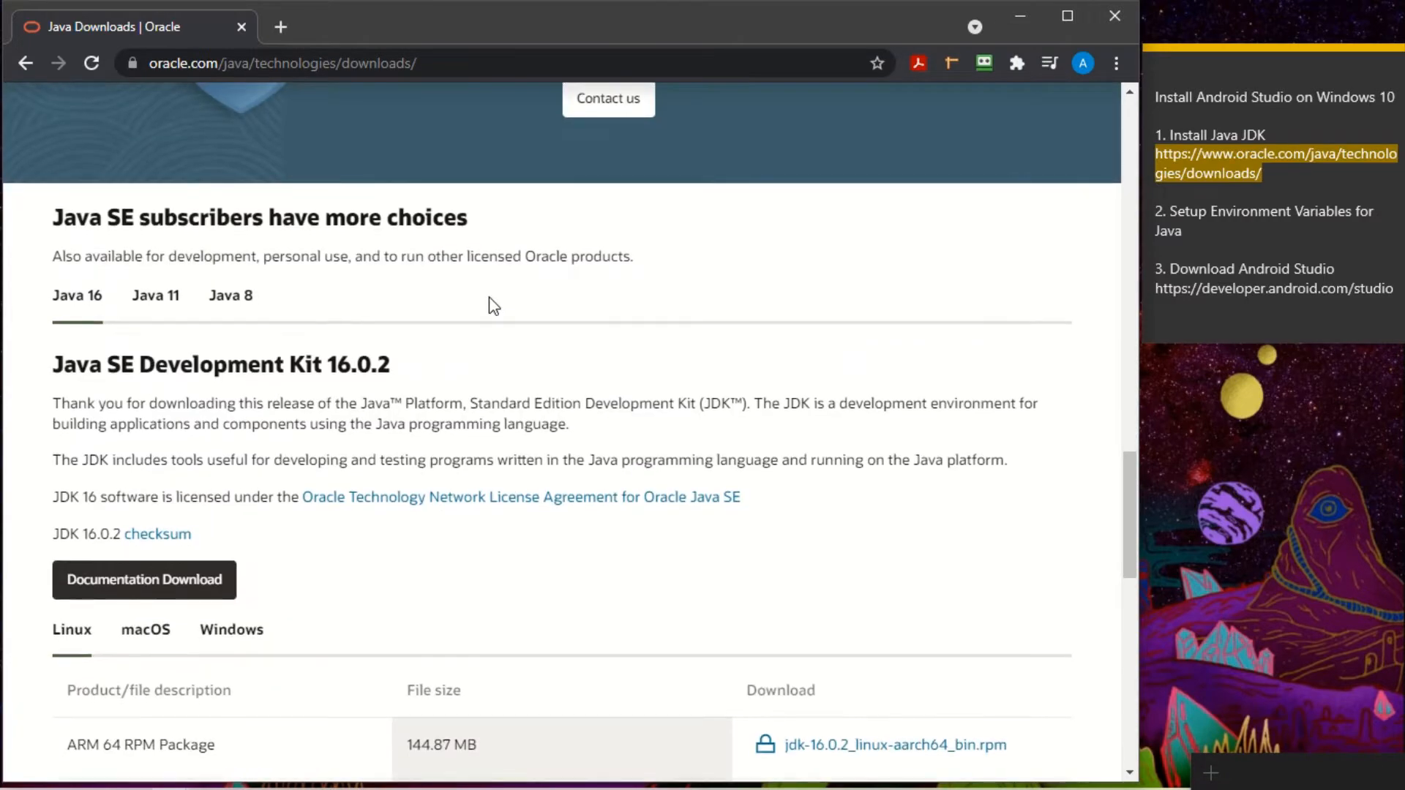
{"action": "scroll", "coordinate": [489, 298], "scroll_direction": "down", "scroll_amount": 14}
{"action": "scroll", "coordinate": [489, 297], "scroll_direction": "up", "scroll_amount": 20}
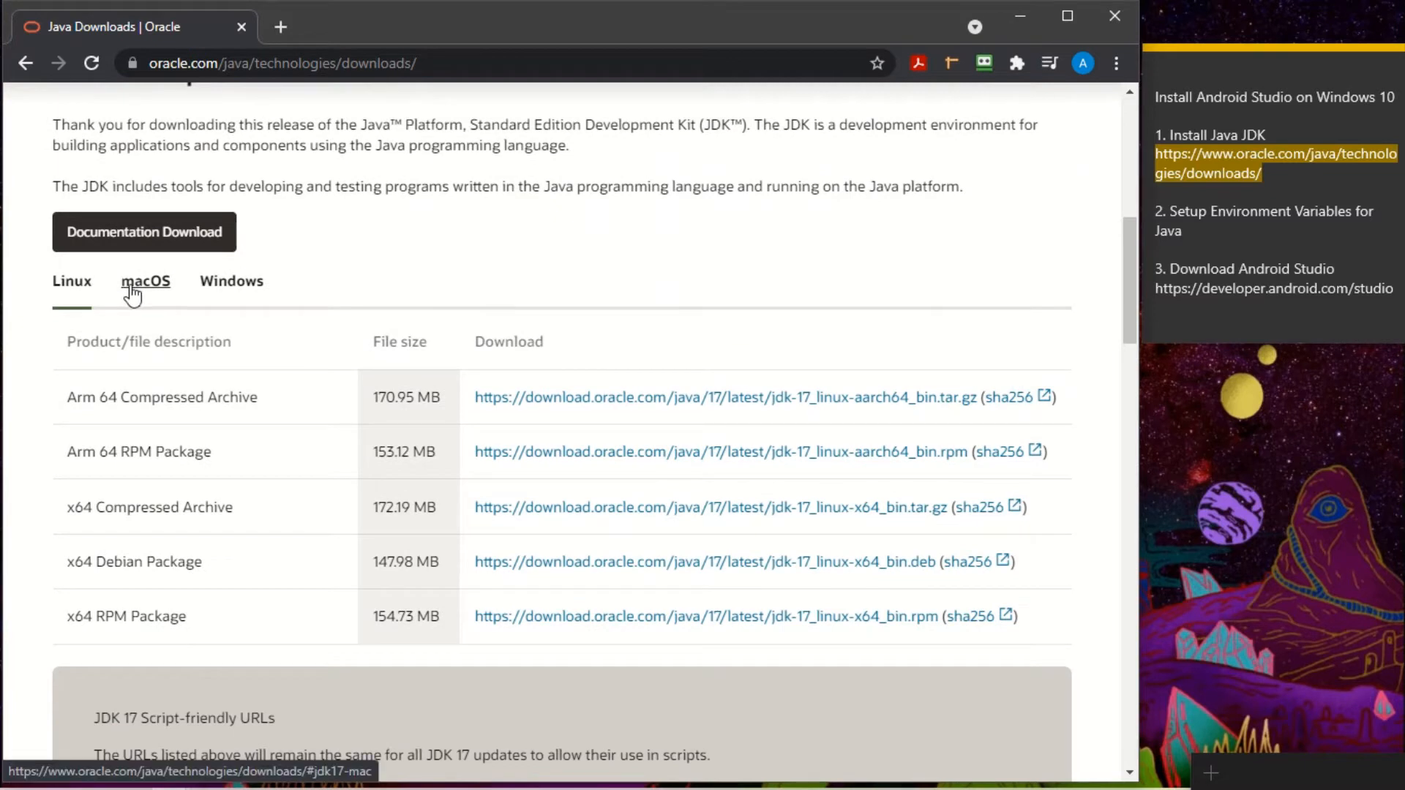
{"action": "left_click", "coordinate": [133, 291]}
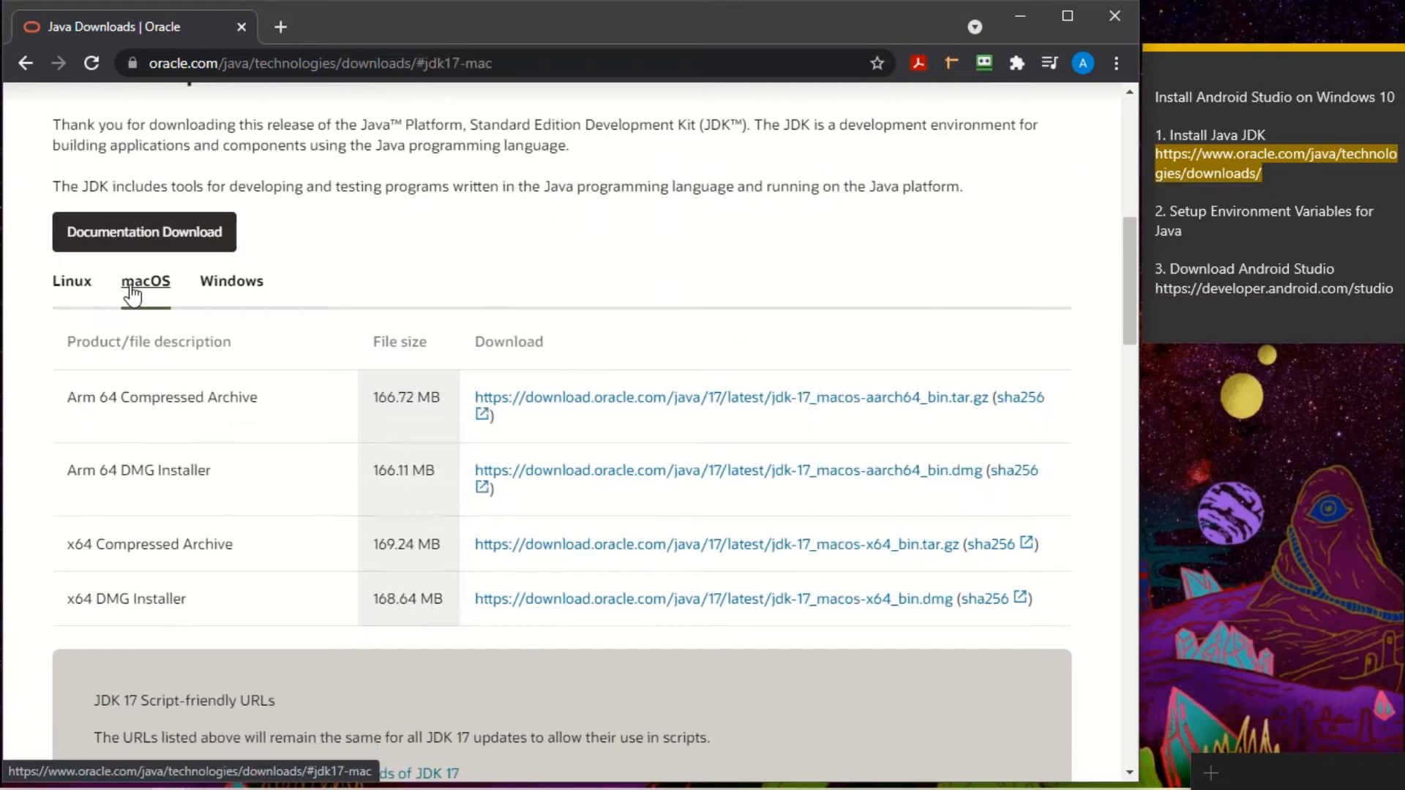
{"action": "left_click", "coordinate": [247, 297]}
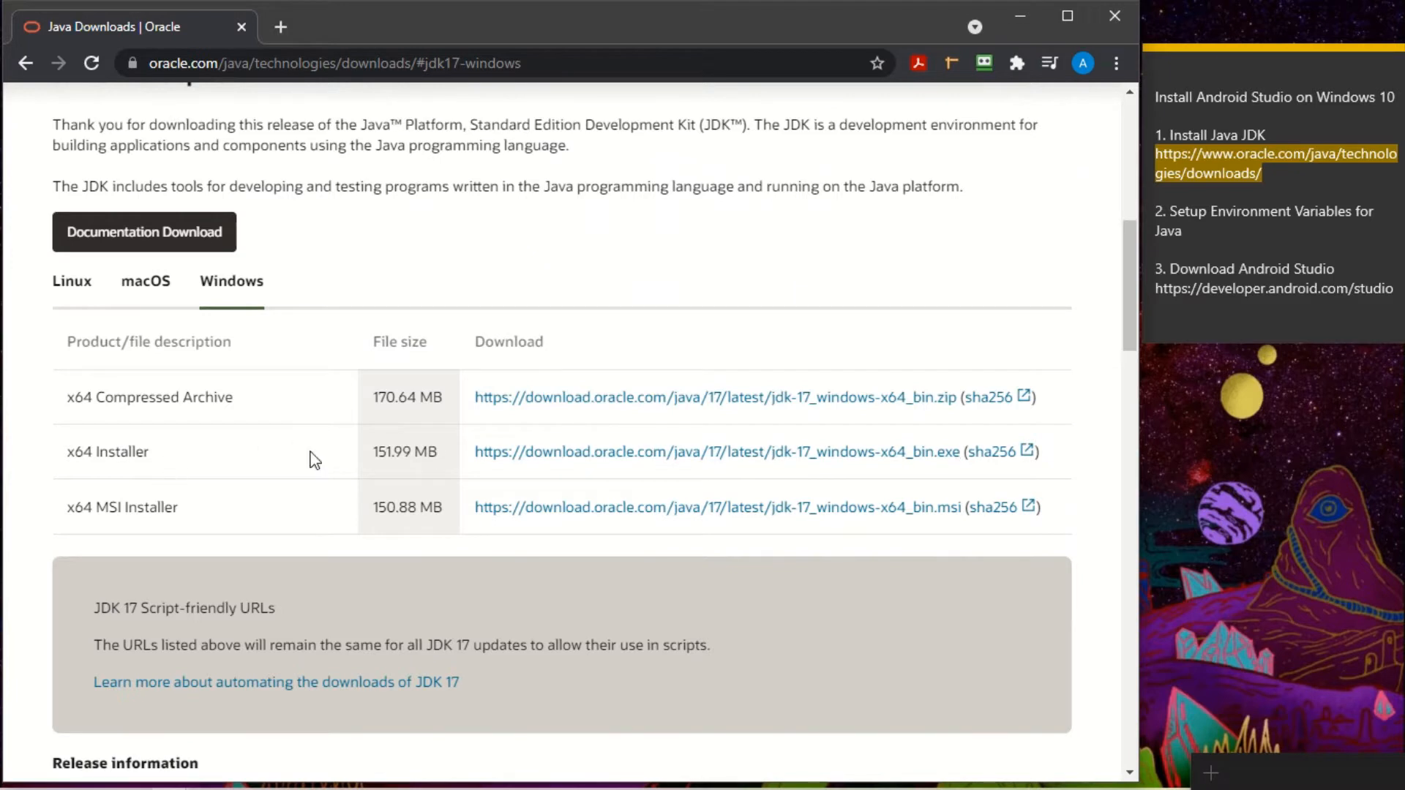
{"action": "left_click", "coordinate": [536, 454]}
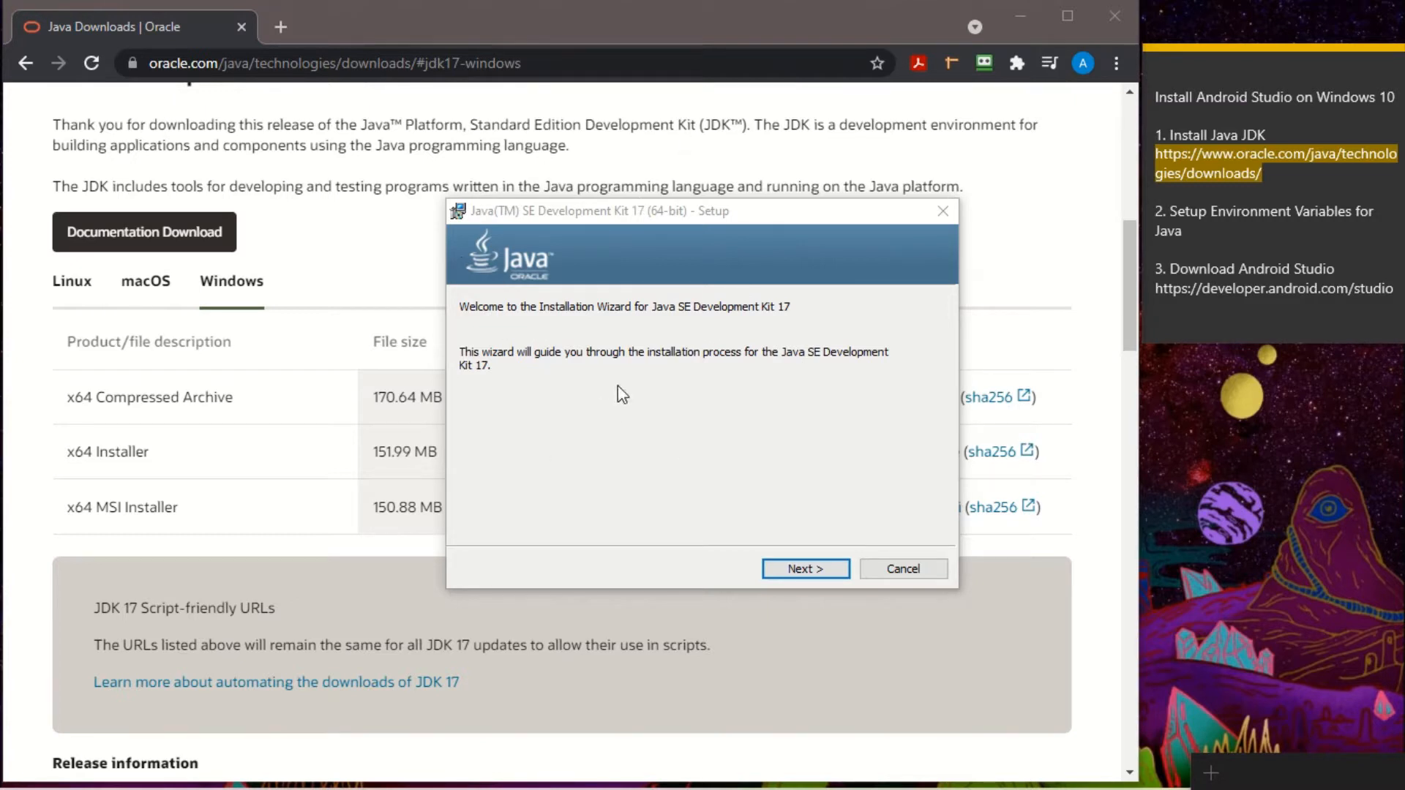
Step: Install Java SE Development Kit 17 in the default folder C:\Program Files\Java\jdk-17\ and close the finished installer
{"action": "left_click", "coordinate": [815, 577]}
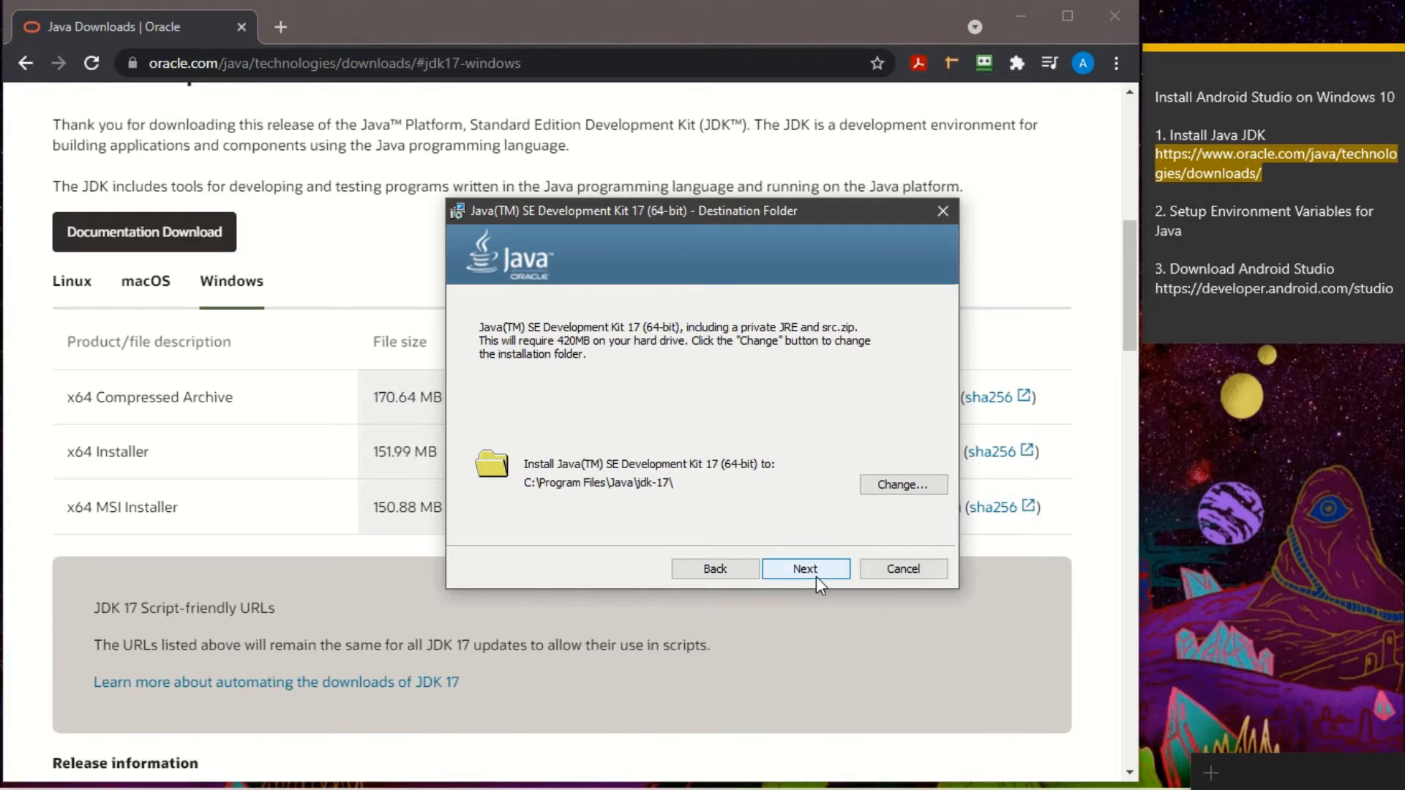
{"action": "left_click", "coordinate": [805, 568]}
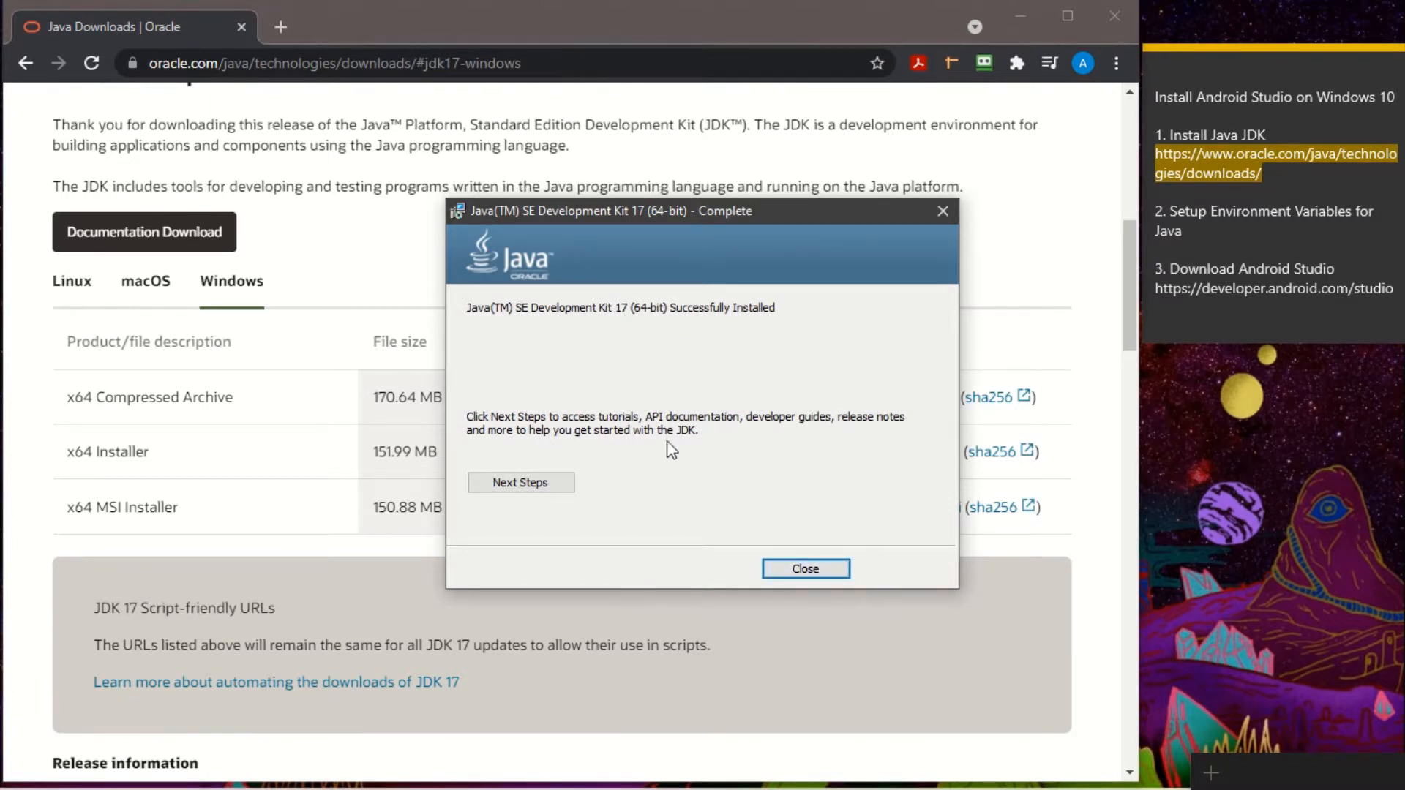
{"action": "left_click", "coordinate": [810, 568]}
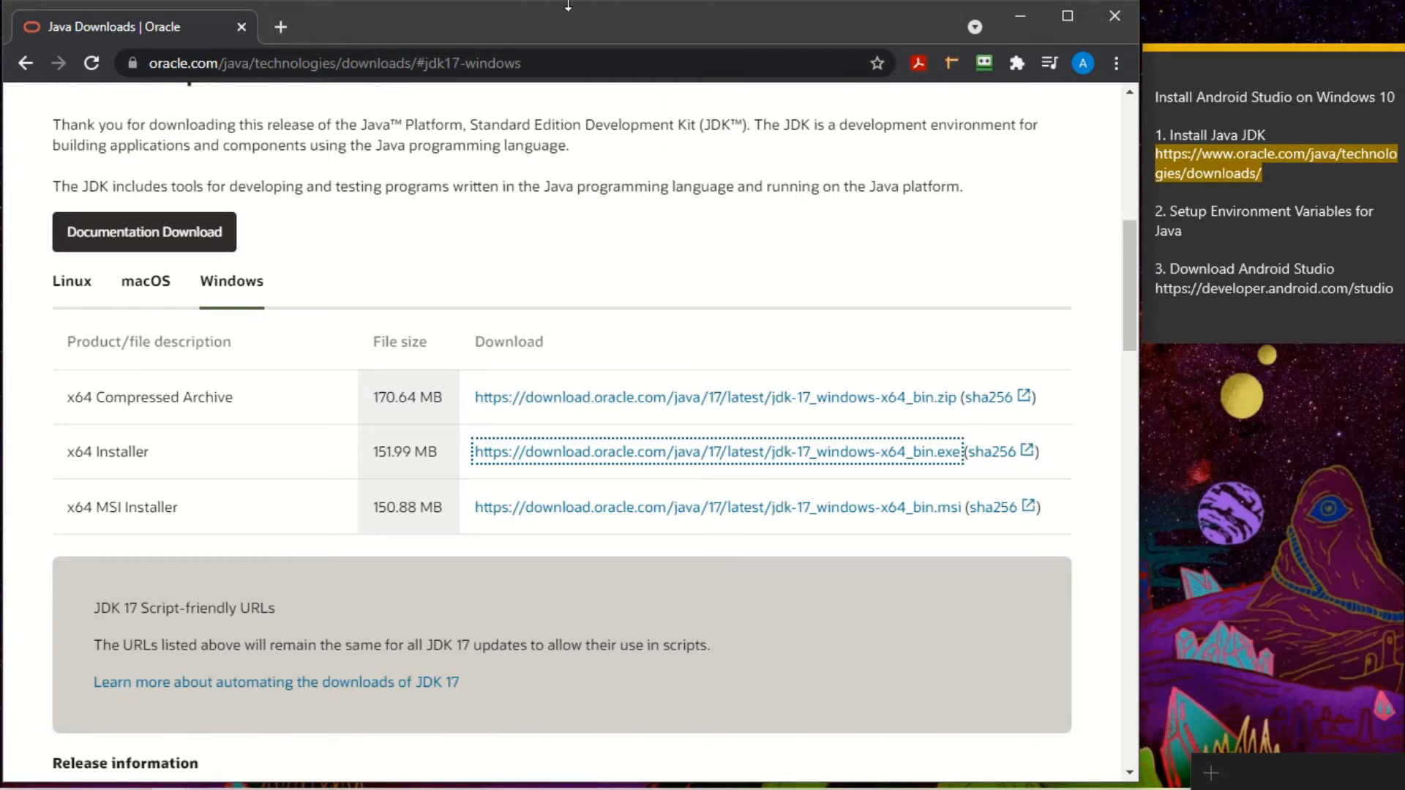
{"action": "mouse_move", "coordinate": [537, 1]}
{"action": "left_click", "coordinate": [552, 55]}
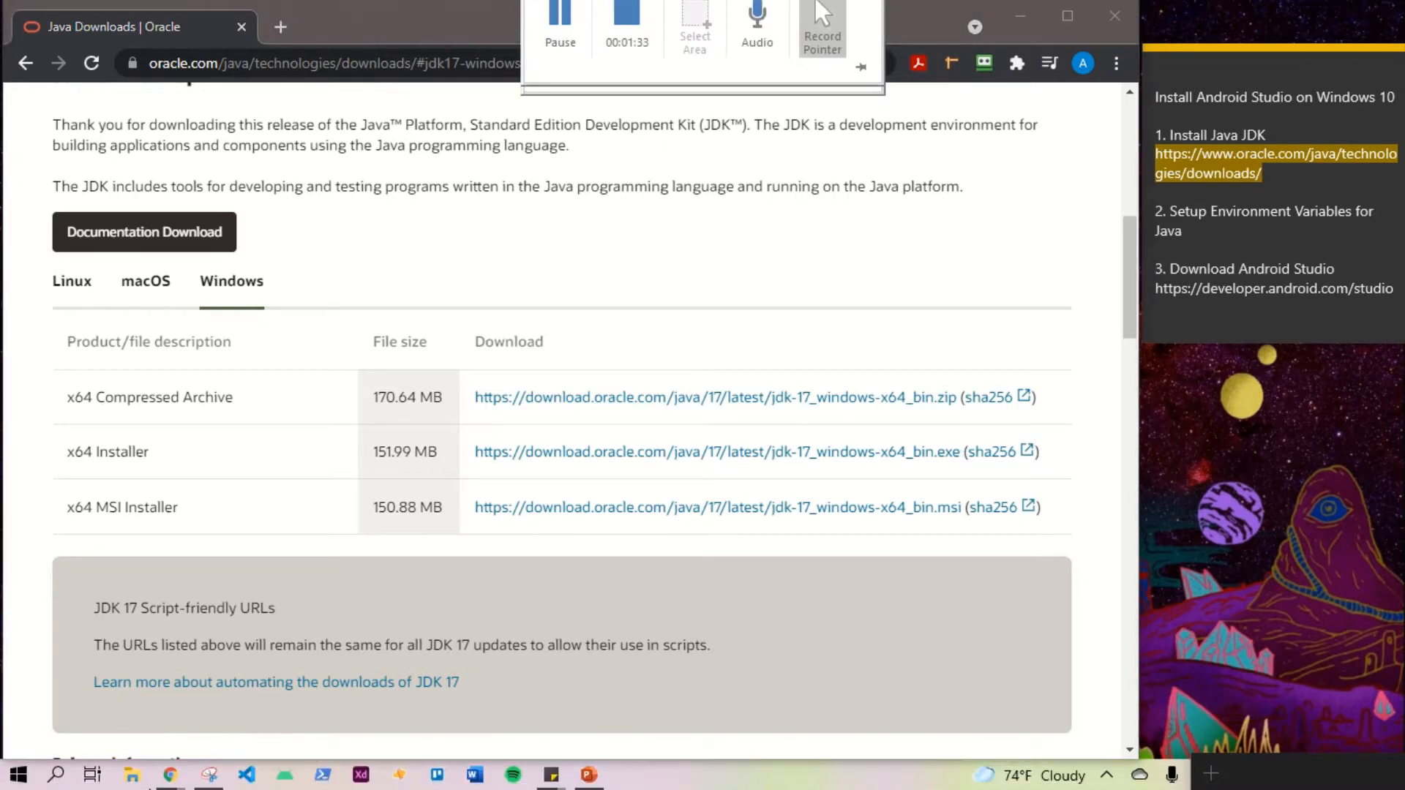
Step: Search Windows for "env", open the system environment variables settings, and bring up the Environment Variables dialog
{"action": "left_click", "coordinate": [56, 775]}
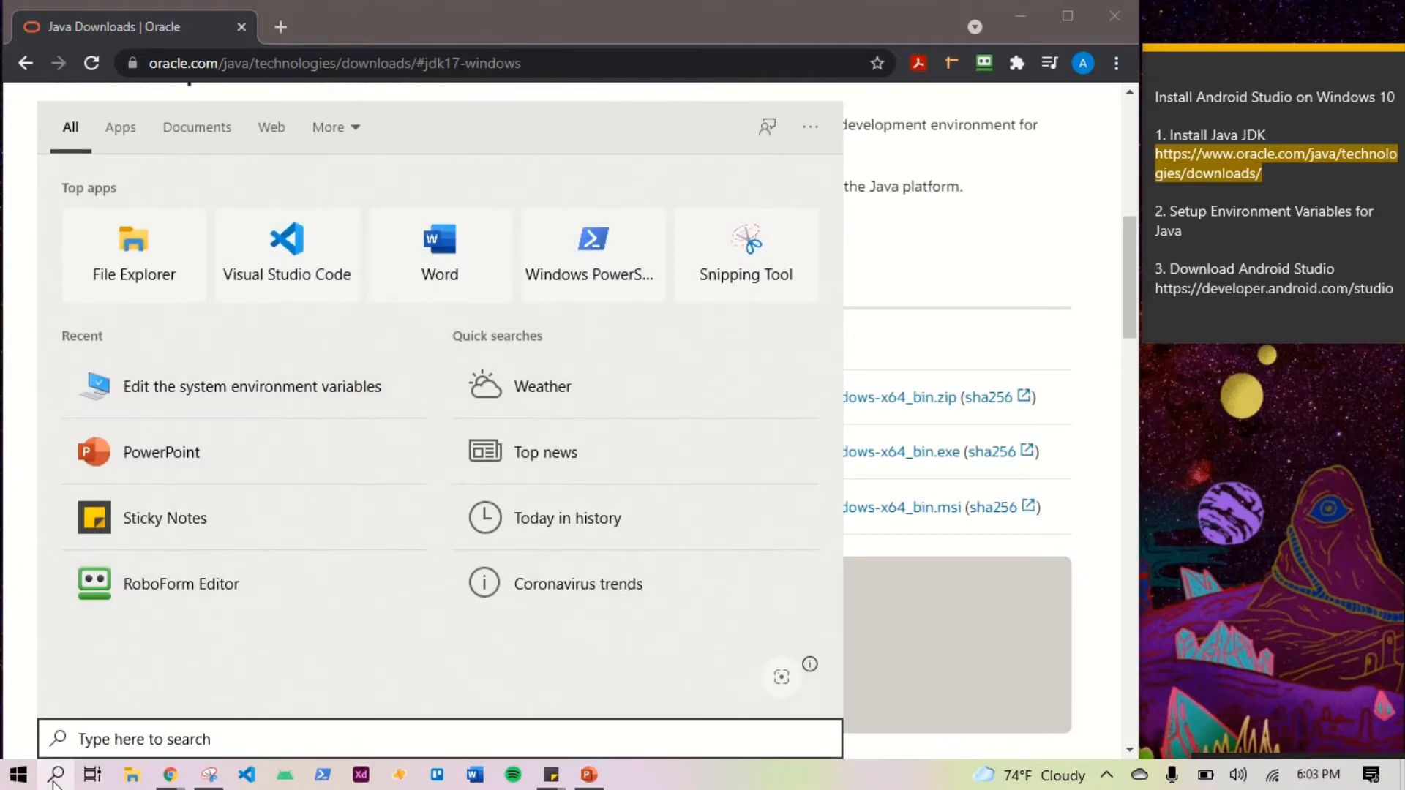
{"action": "type", "text": "env"}
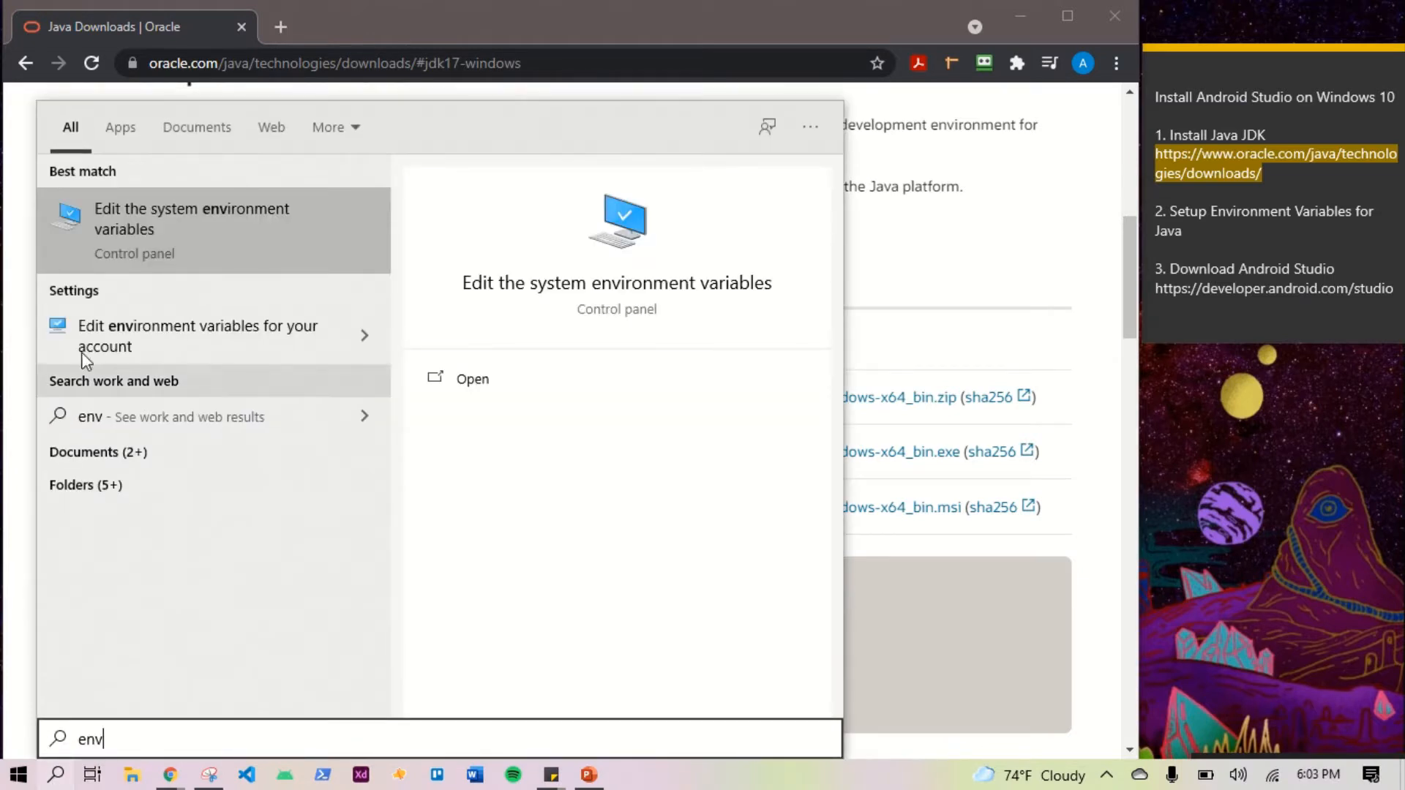
{"action": "left_click", "coordinate": [159, 213]}
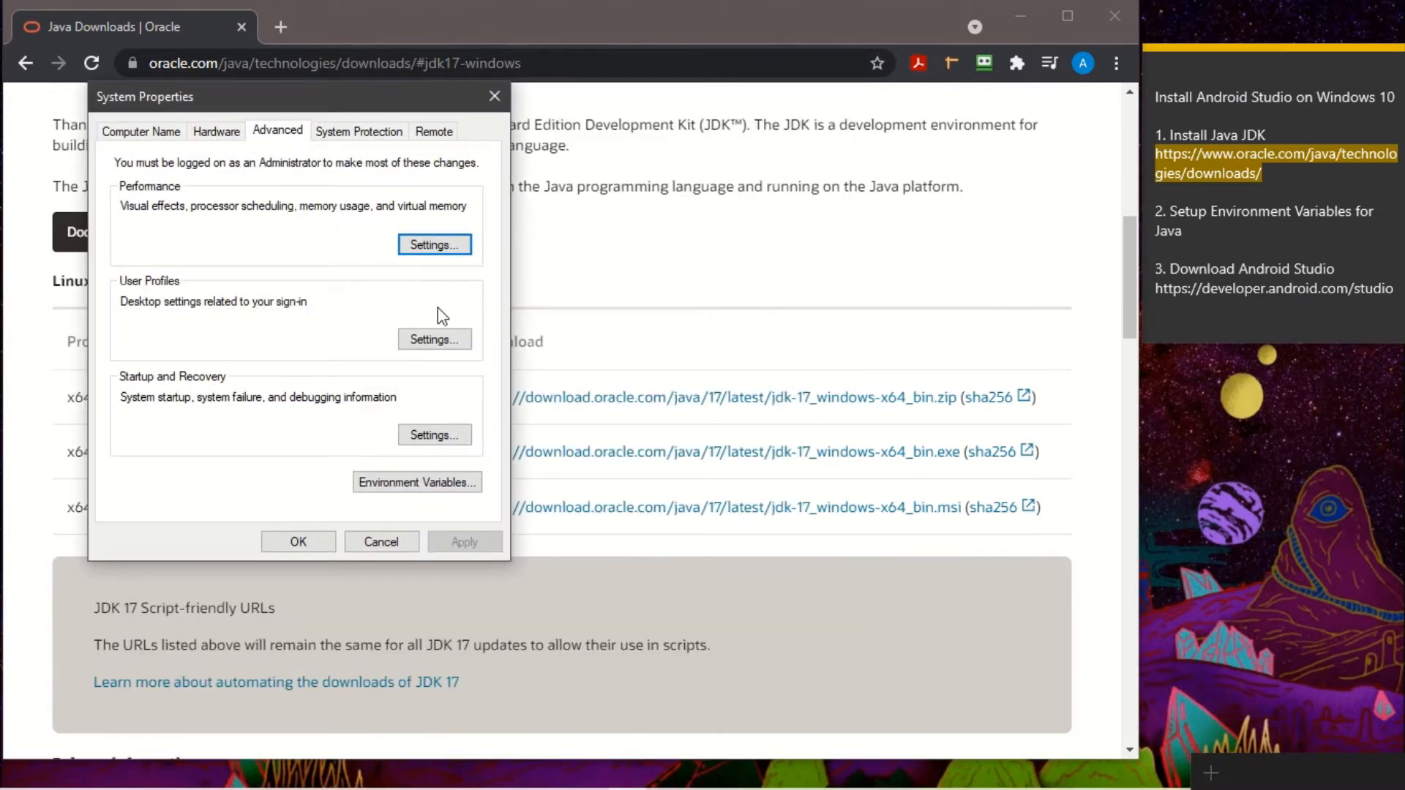
{"action": "left_click", "coordinate": [442, 485]}
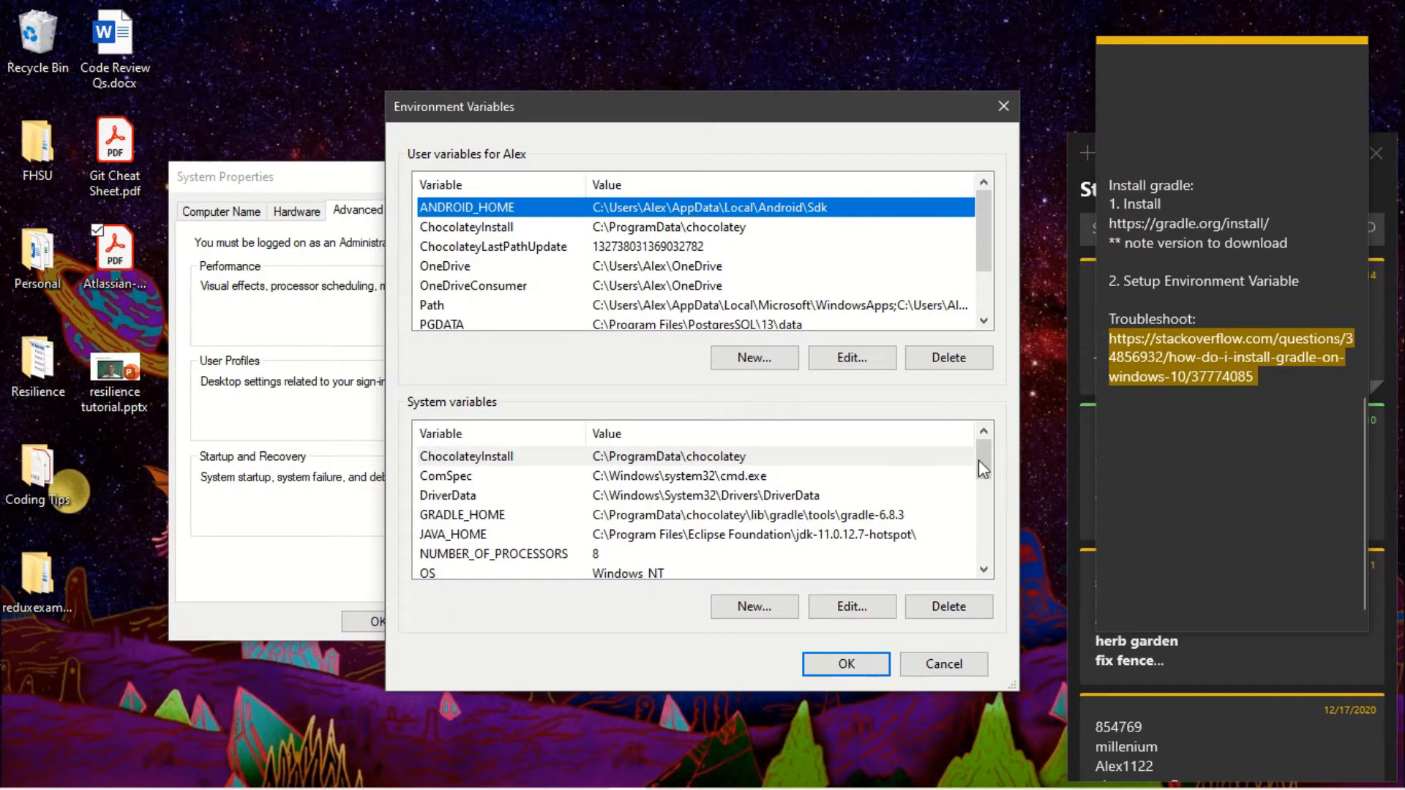
Step: Open the system Path variable for editing and select the Eclipse Foundation jdk-11.0.12.7-hotspot\bin entry
{"action": "scroll", "coordinate": [982, 455], "scroll_direction": "down", "scroll_amount": 1}
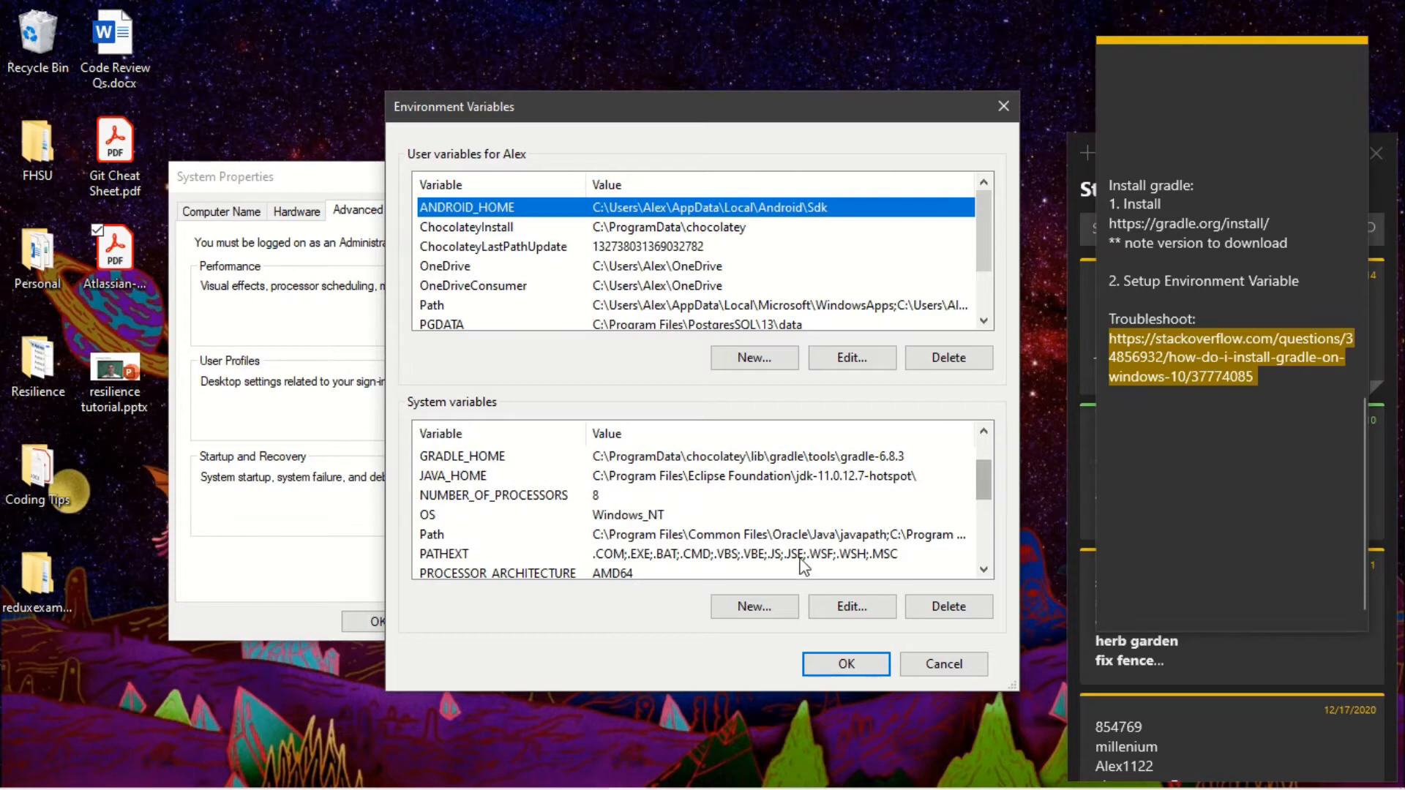
{"action": "left_click", "coordinate": [810, 537]}
{"action": "left_click", "coordinate": [841, 606]}
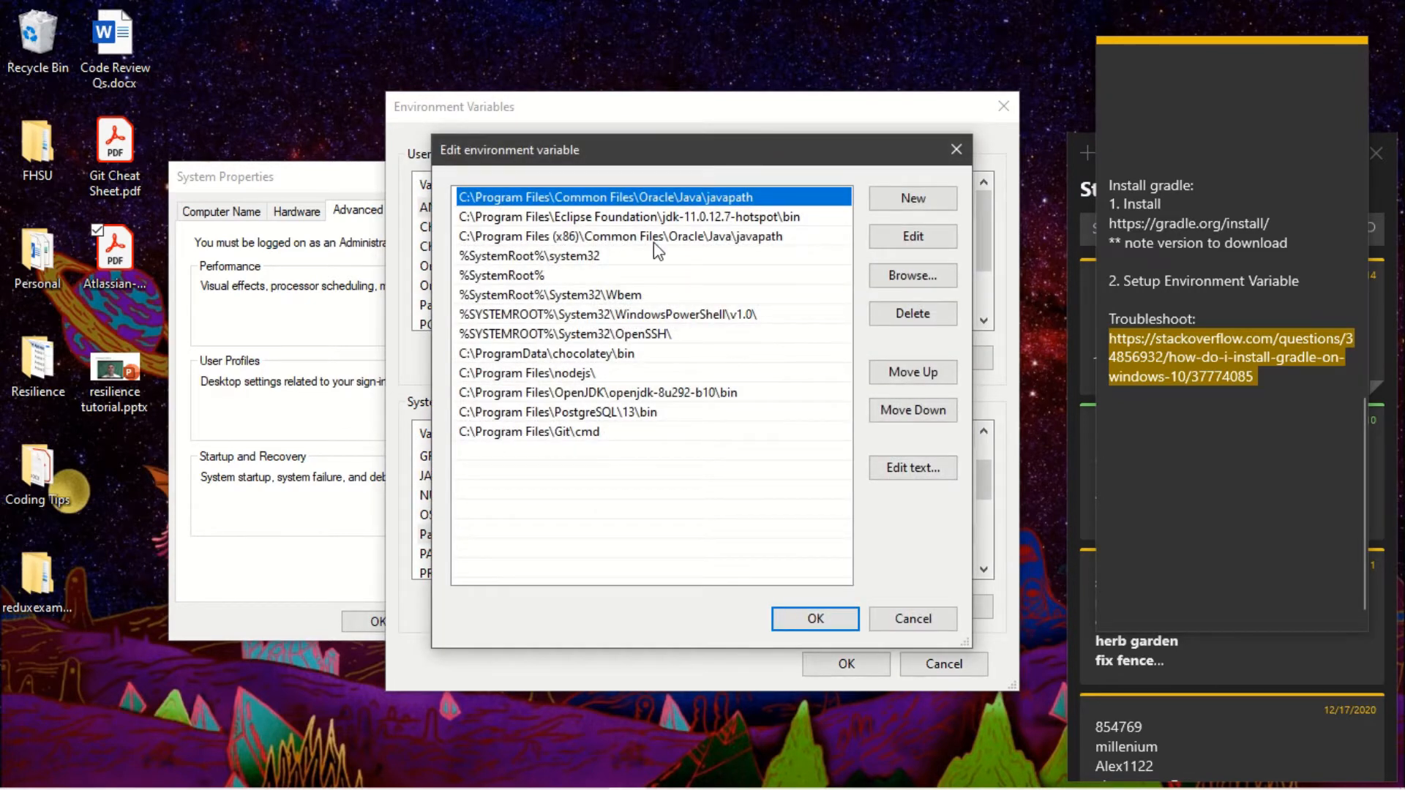
{"action": "left_click", "coordinate": [611, 218]}
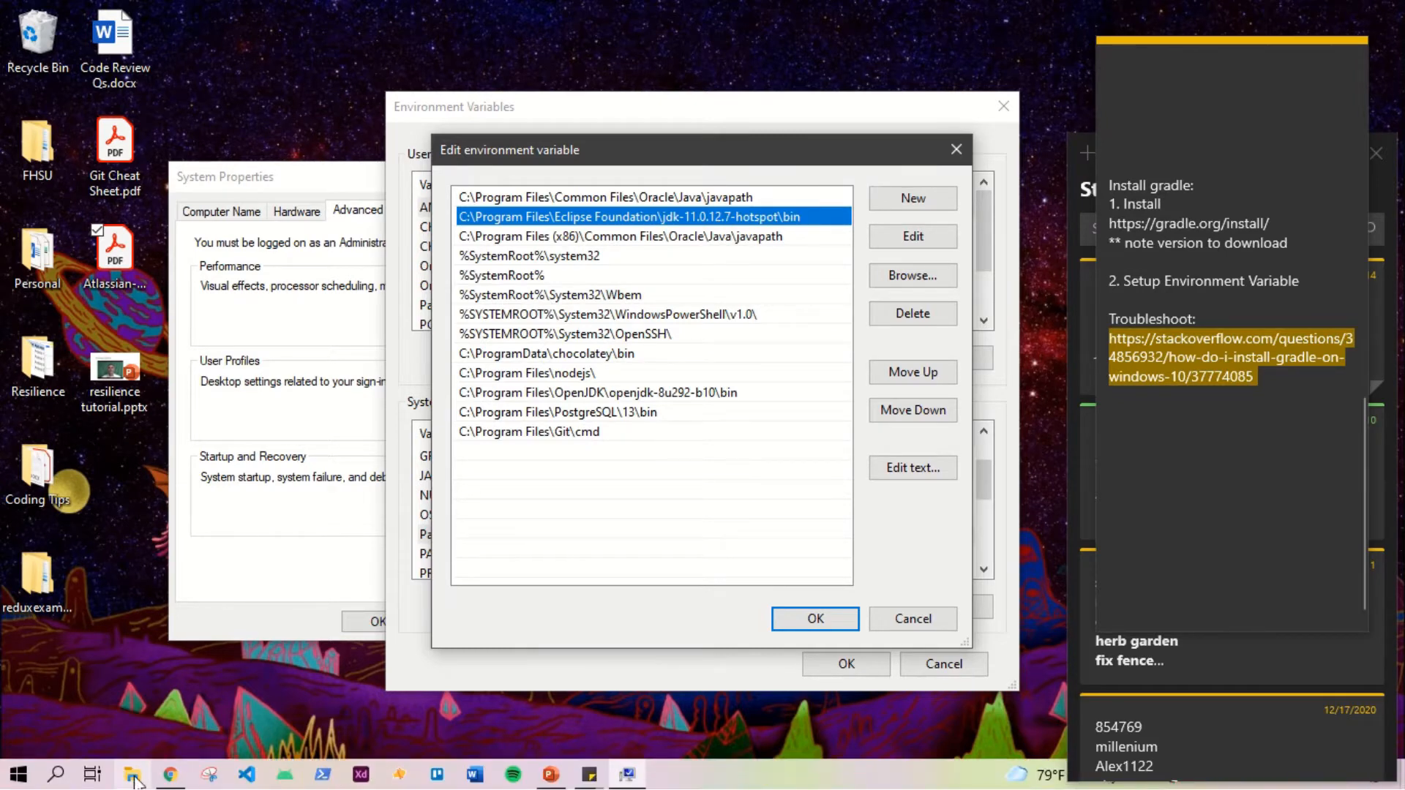
Step: In File Explorer, copy the address of the folder C:\Program Files\Eclipse Foundation\jdk-11.0.12.7-hotspot\bin
{"action": "left_click", "coordinate": [134, 777]}
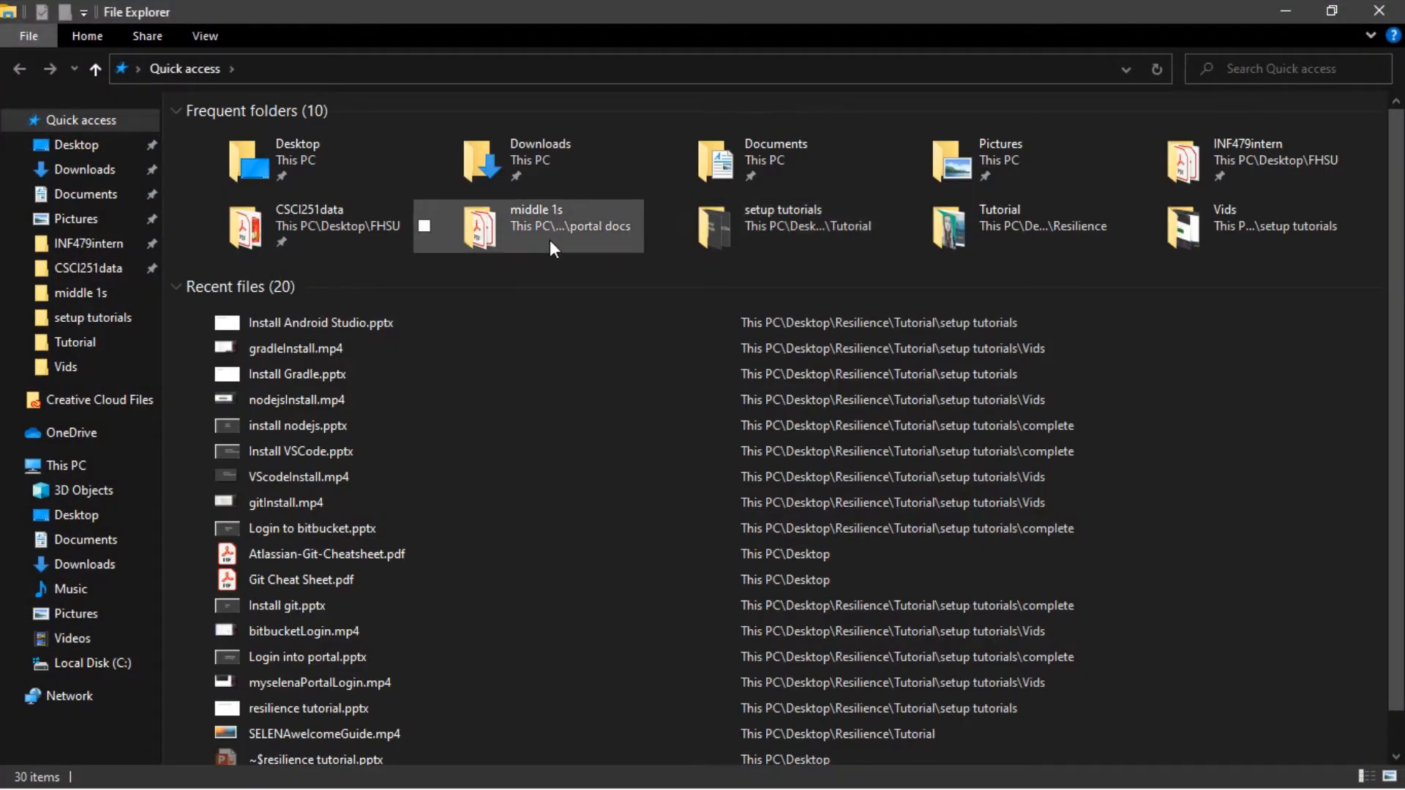
{"action": "left_click", "coordinate": [75, 664]}
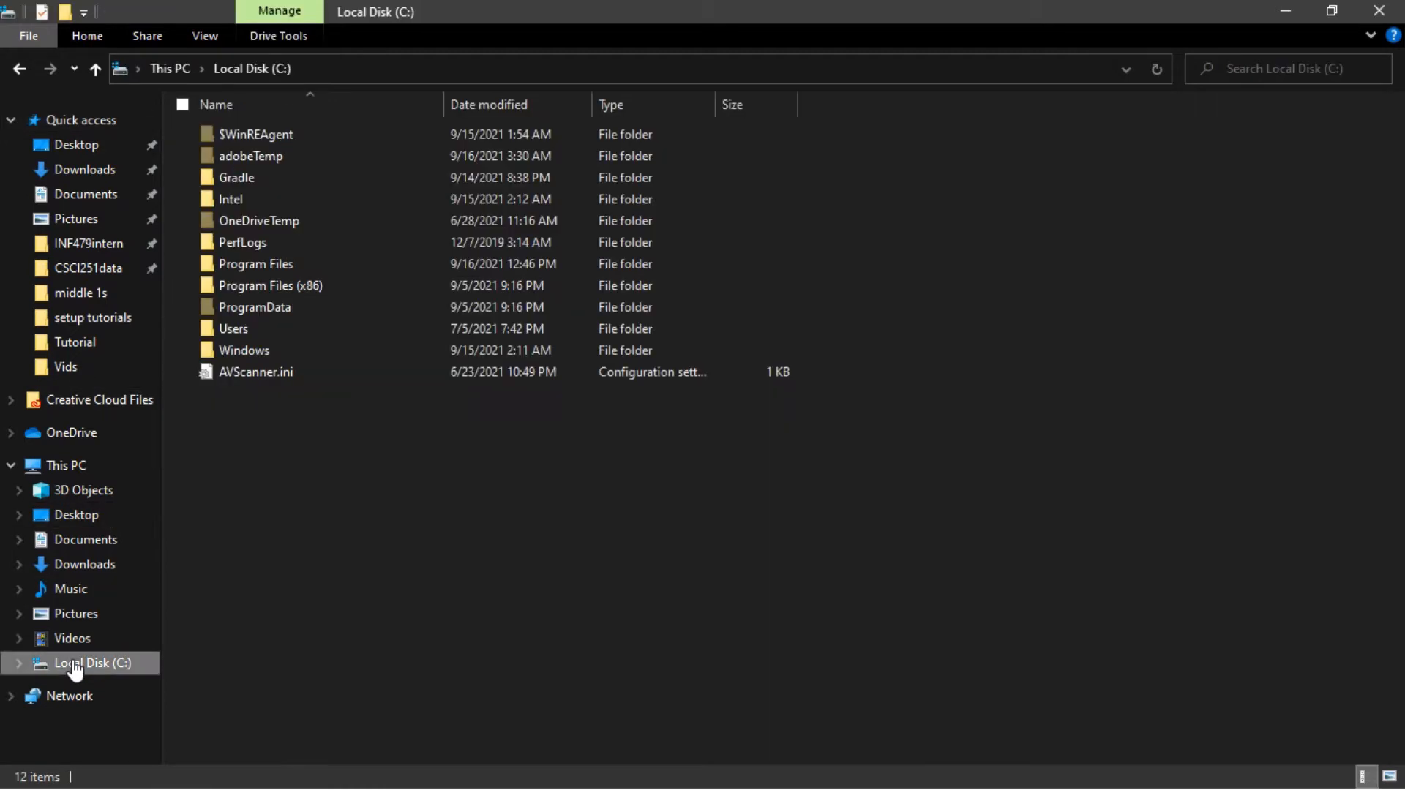
{"action": "double_click", "coordinate": [326, 274]}
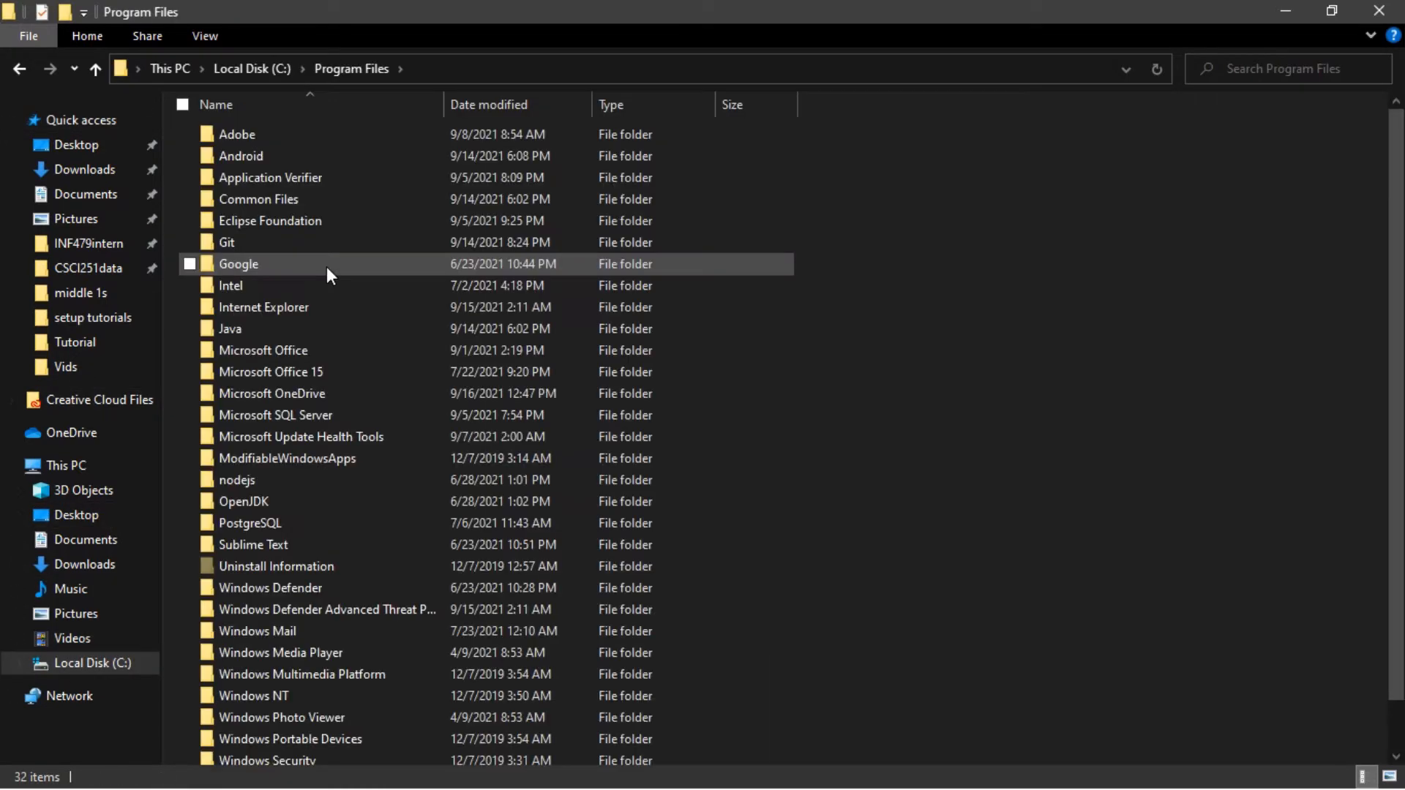
{"action": "double_click", "coordinate": [310, 222]}
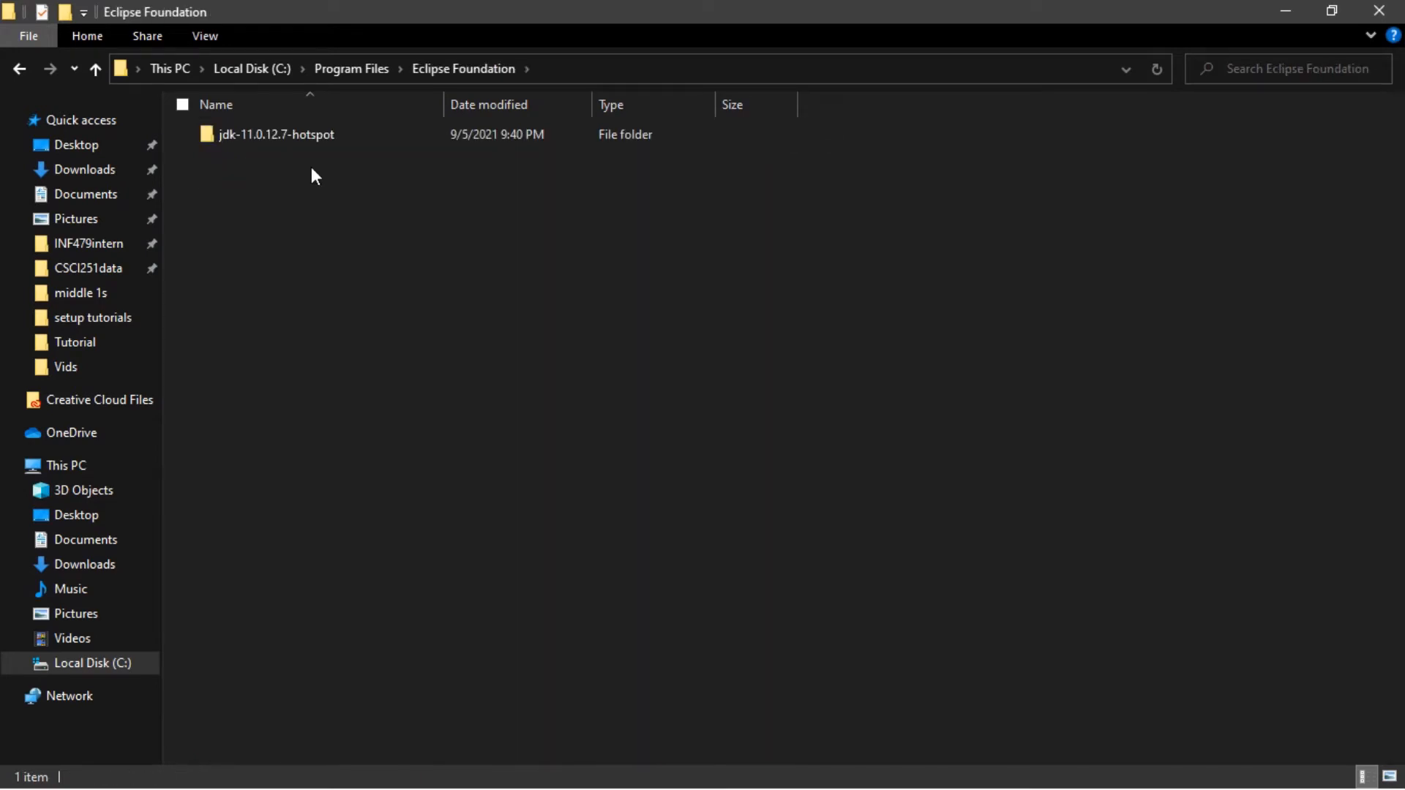
{"action": "double_click", "coordinate": [319, 135]}
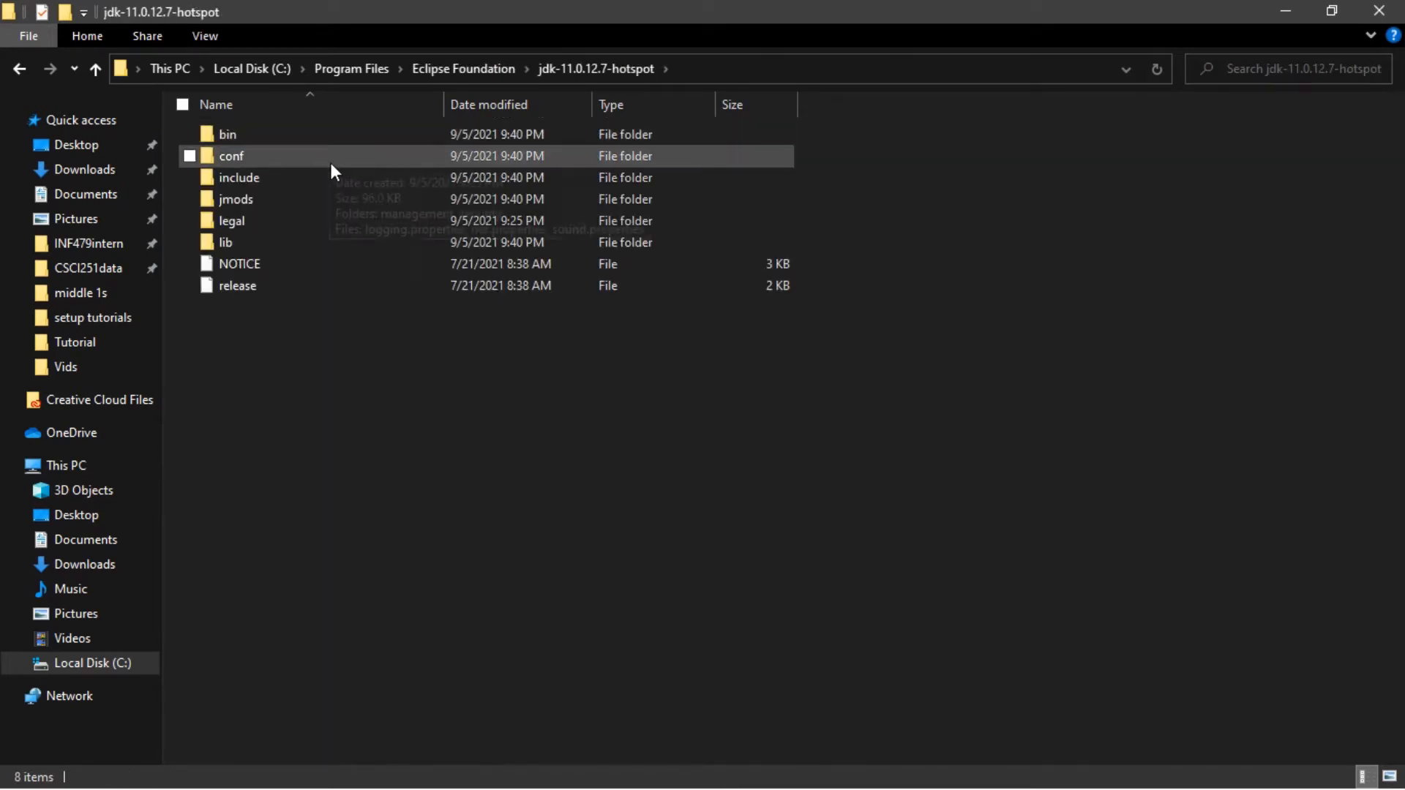
{"action": "left_click", "coordinate": [331, 142]}
{"action": "double_click", "coordinate": [331, 142]}
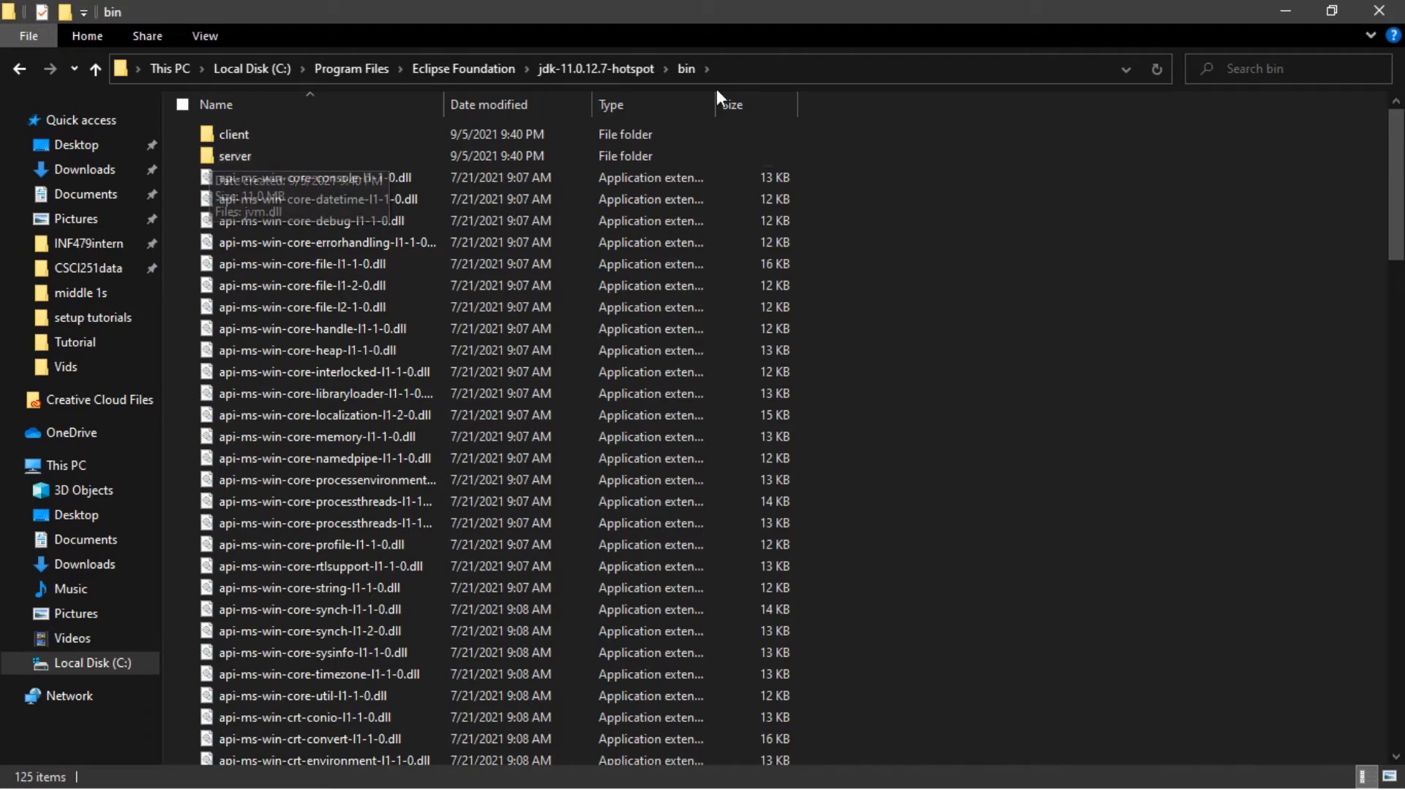
{"action": "right_click", "coordinate": [773, 61]}
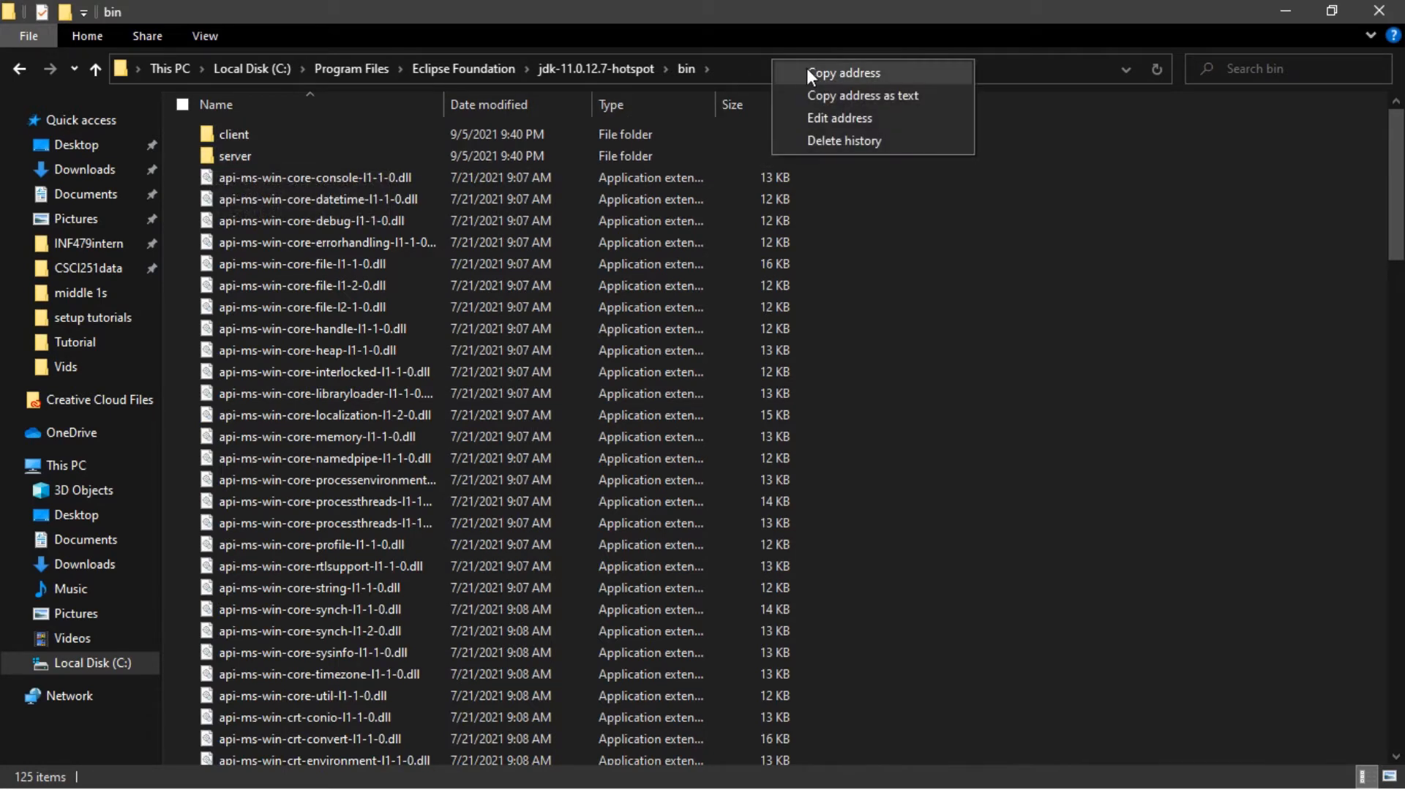
{"action": "left_click", "coordinate": [807, 68]}
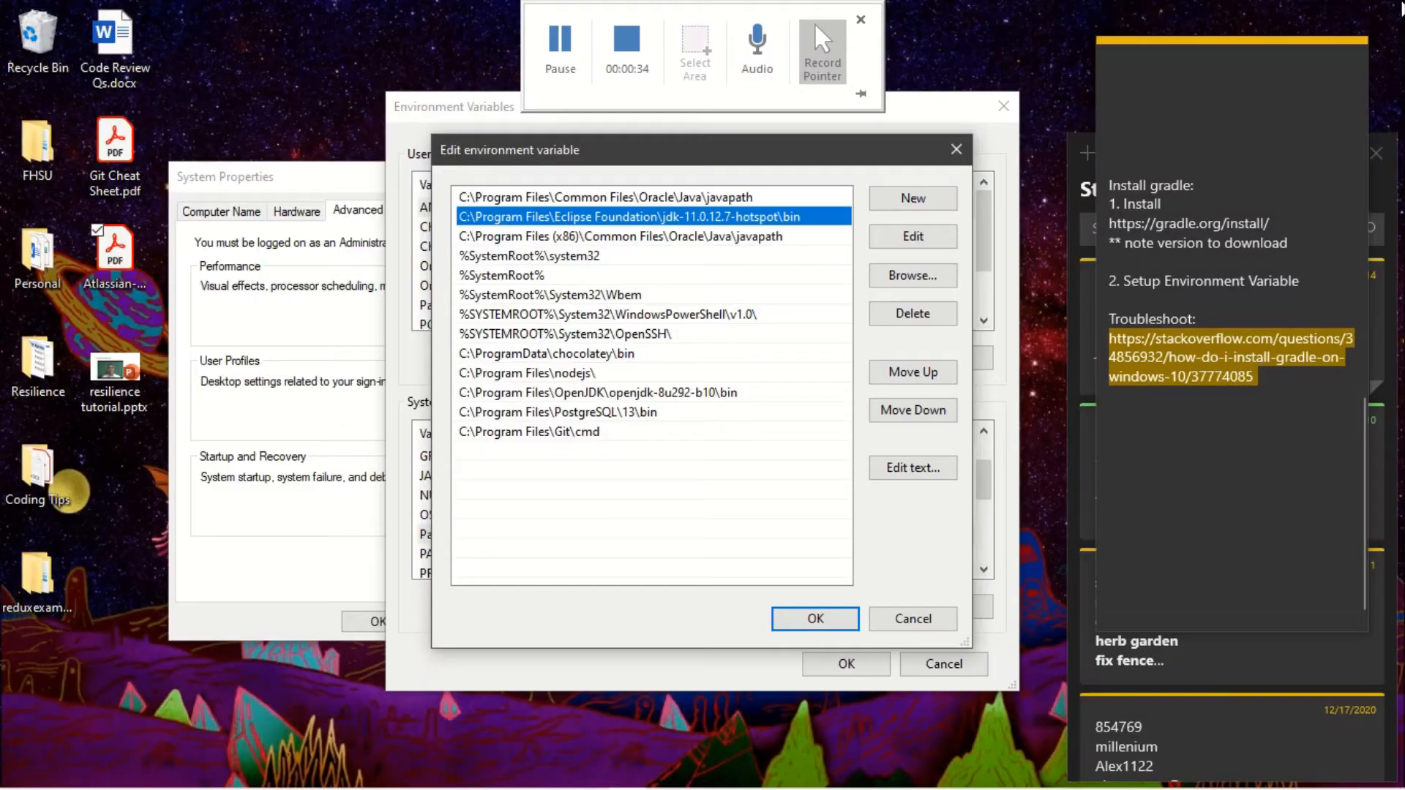
Step: Open the Eclipse Foundation JDK bin entry of the Path variable for editing and confirm the variable
{"action": "double_click", "coordinate": [637, 220]}
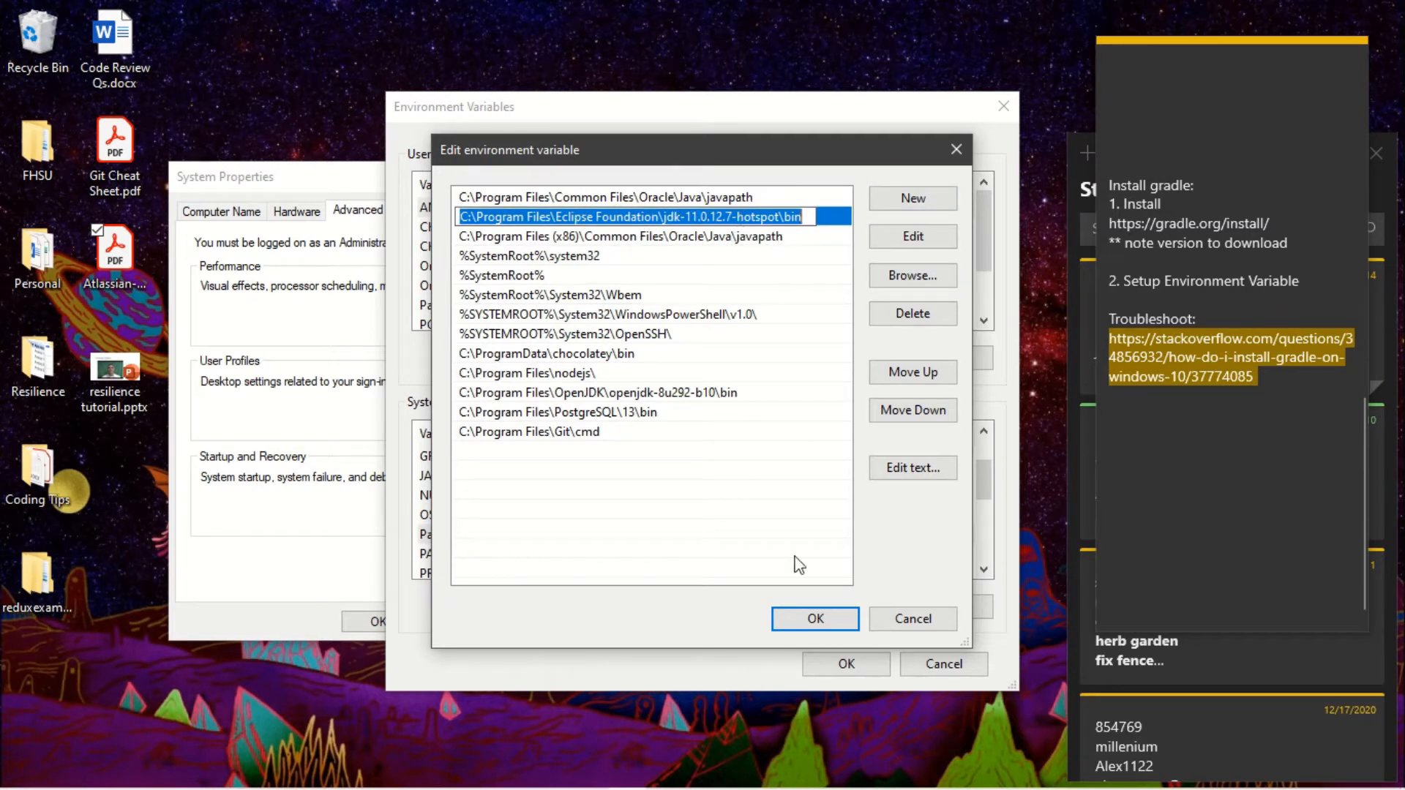
{"action": "left_click", "coordinate": [809, 618]}
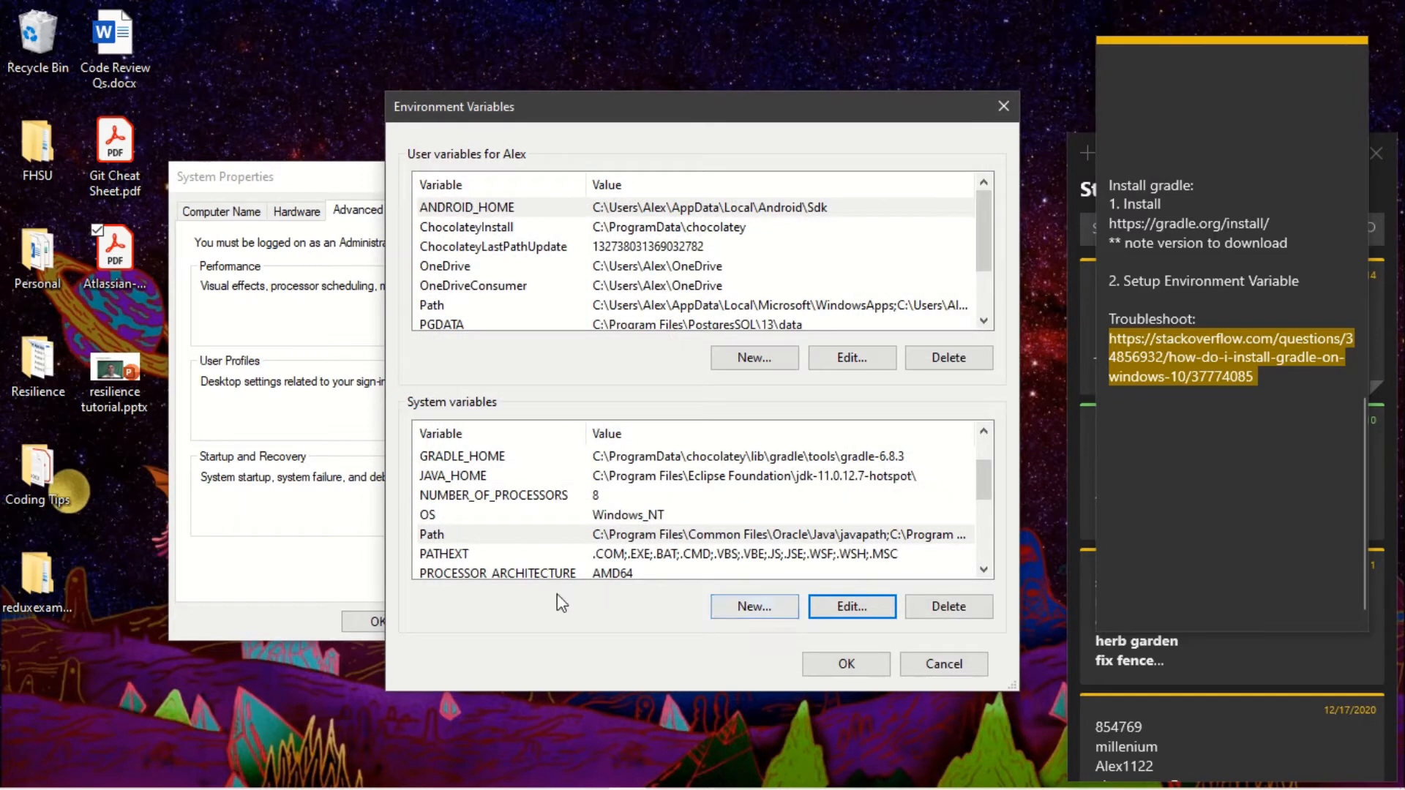
Step: Select the JAVA_HOME system variable and check its folder C:\Program Files\Eclipse Foundation\jdk-11.0.12.7-hotspot in File Explorer
{"action": "left_click", "coordinate": [468, 477]}
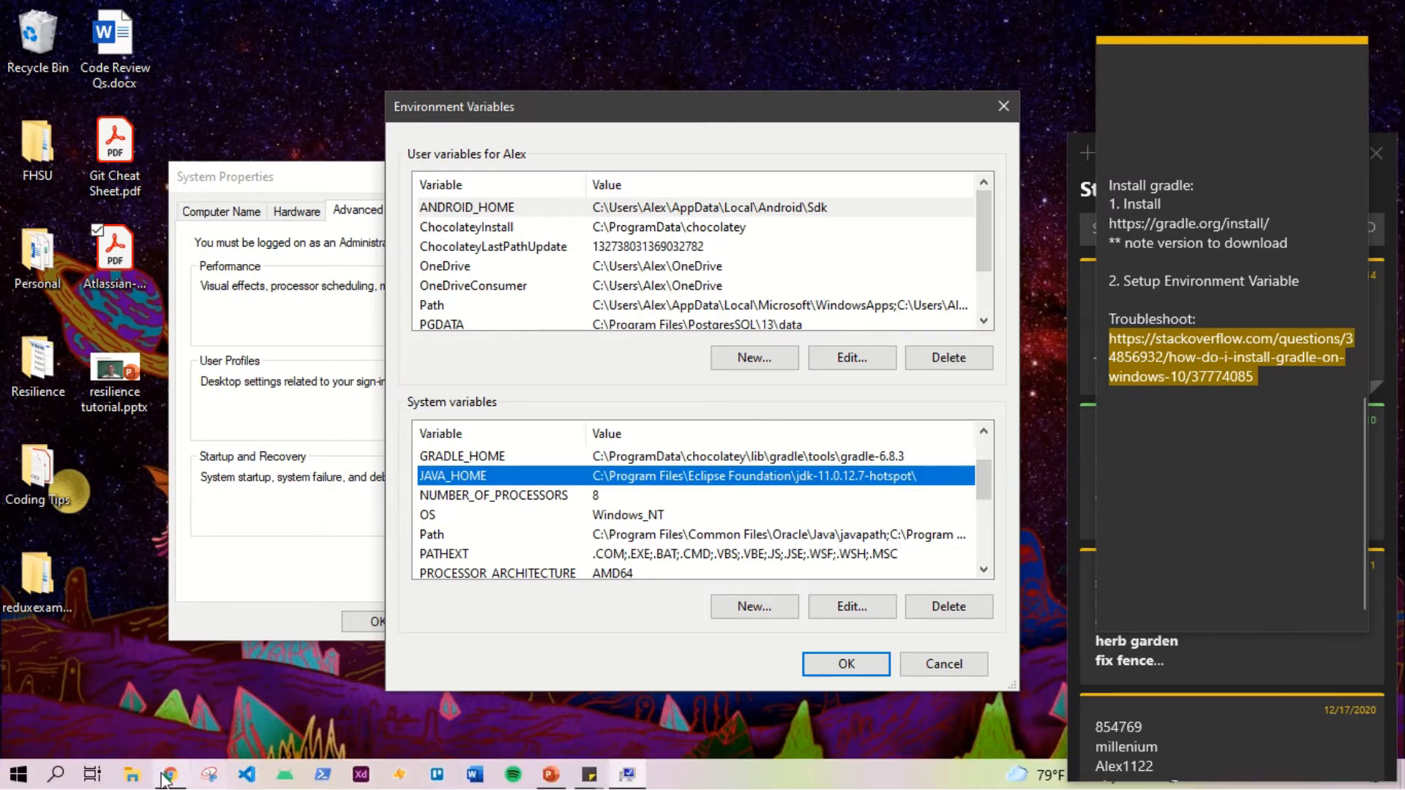
{"action": "left_click", "coordinate": [131, 778]}
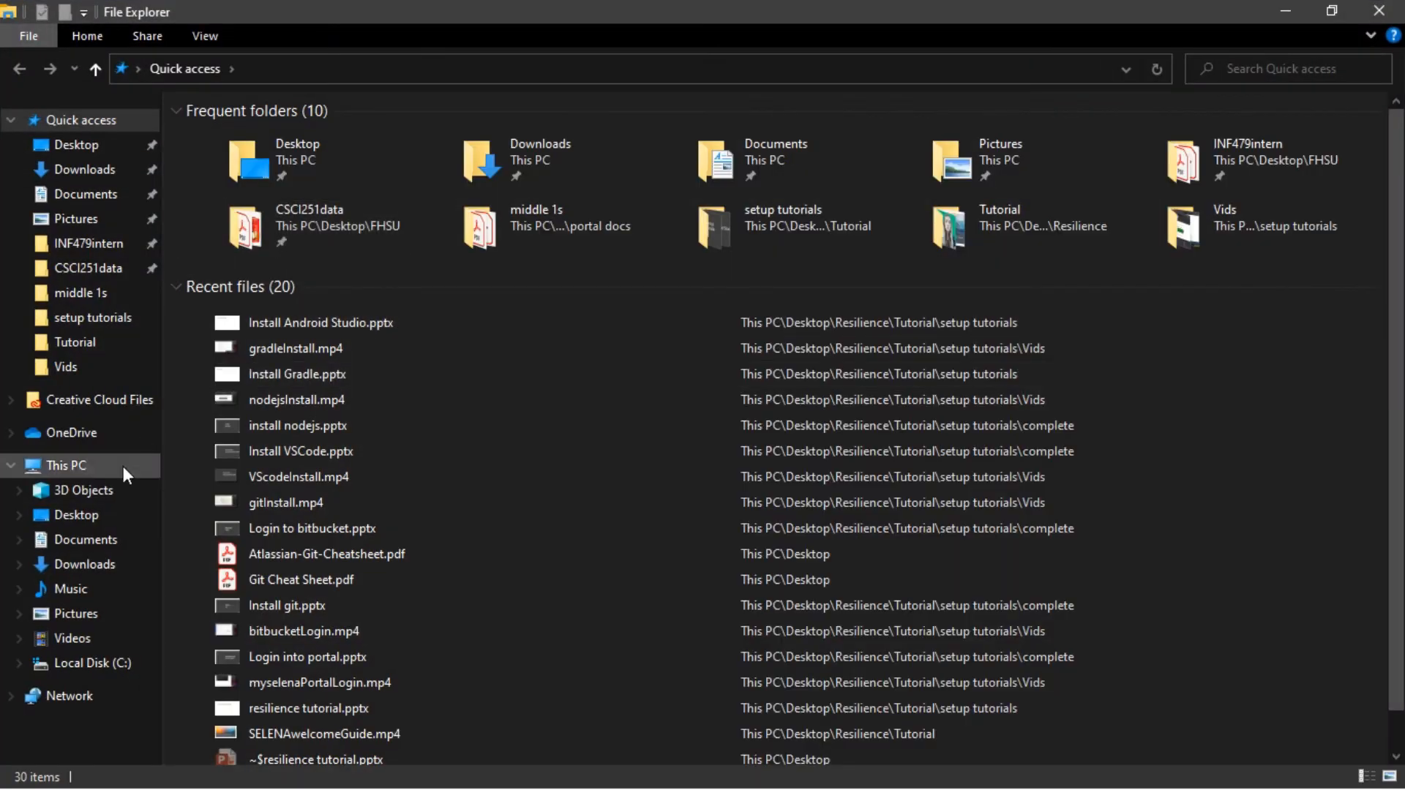
{"action": "left_click", "coordinate": [88, 664]}
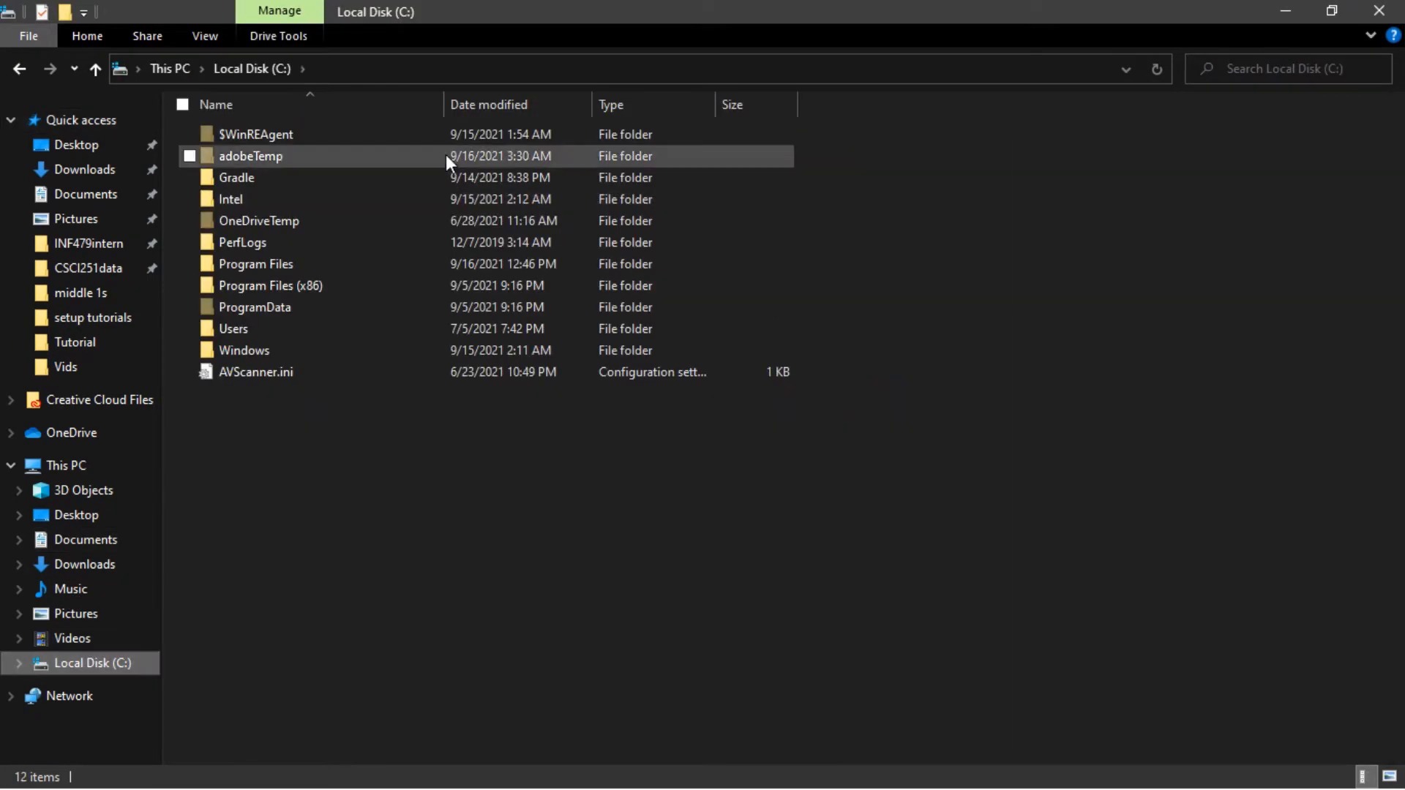
{"action": "double_click", "coordinate": [319, 265]}
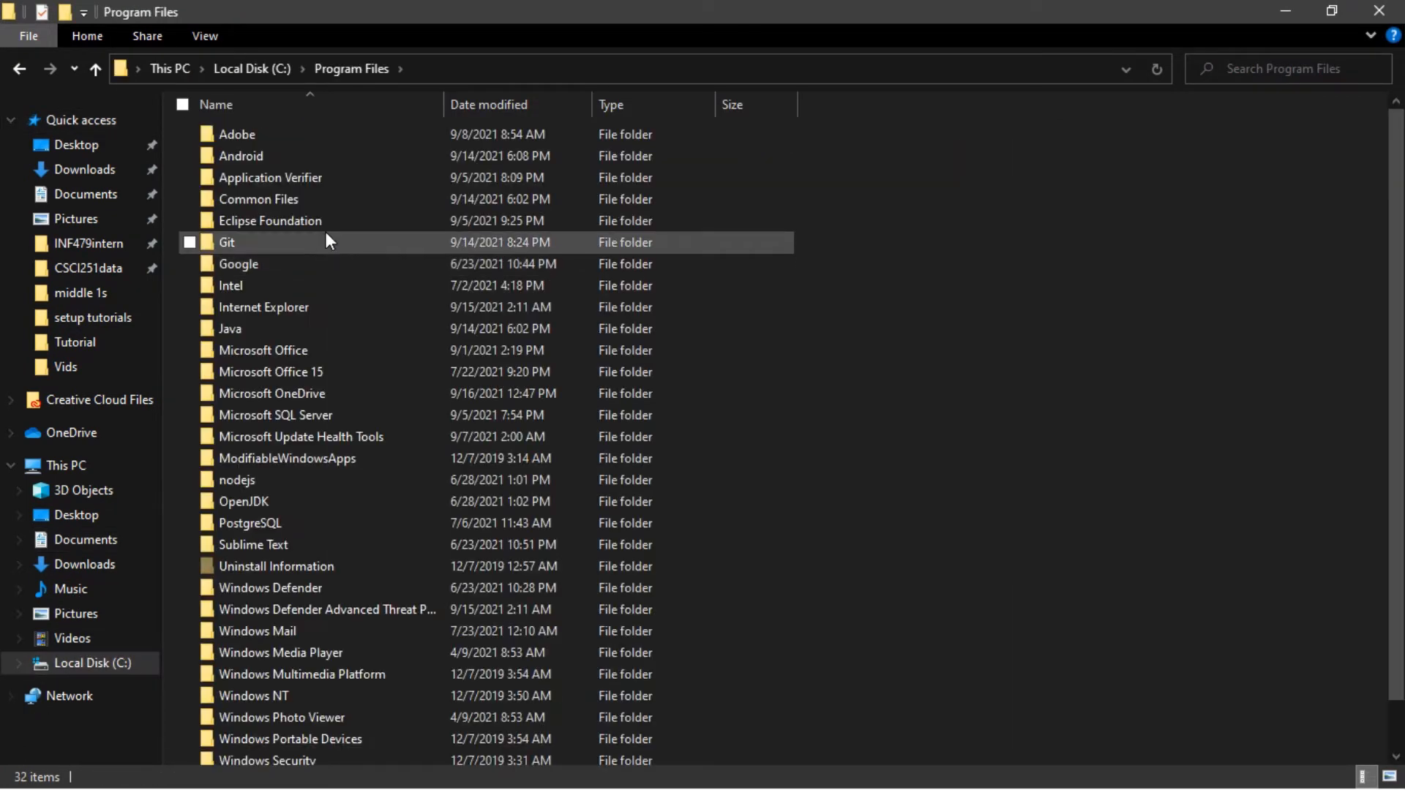
{"action": "double_click", "coordinate": [330, 220]}
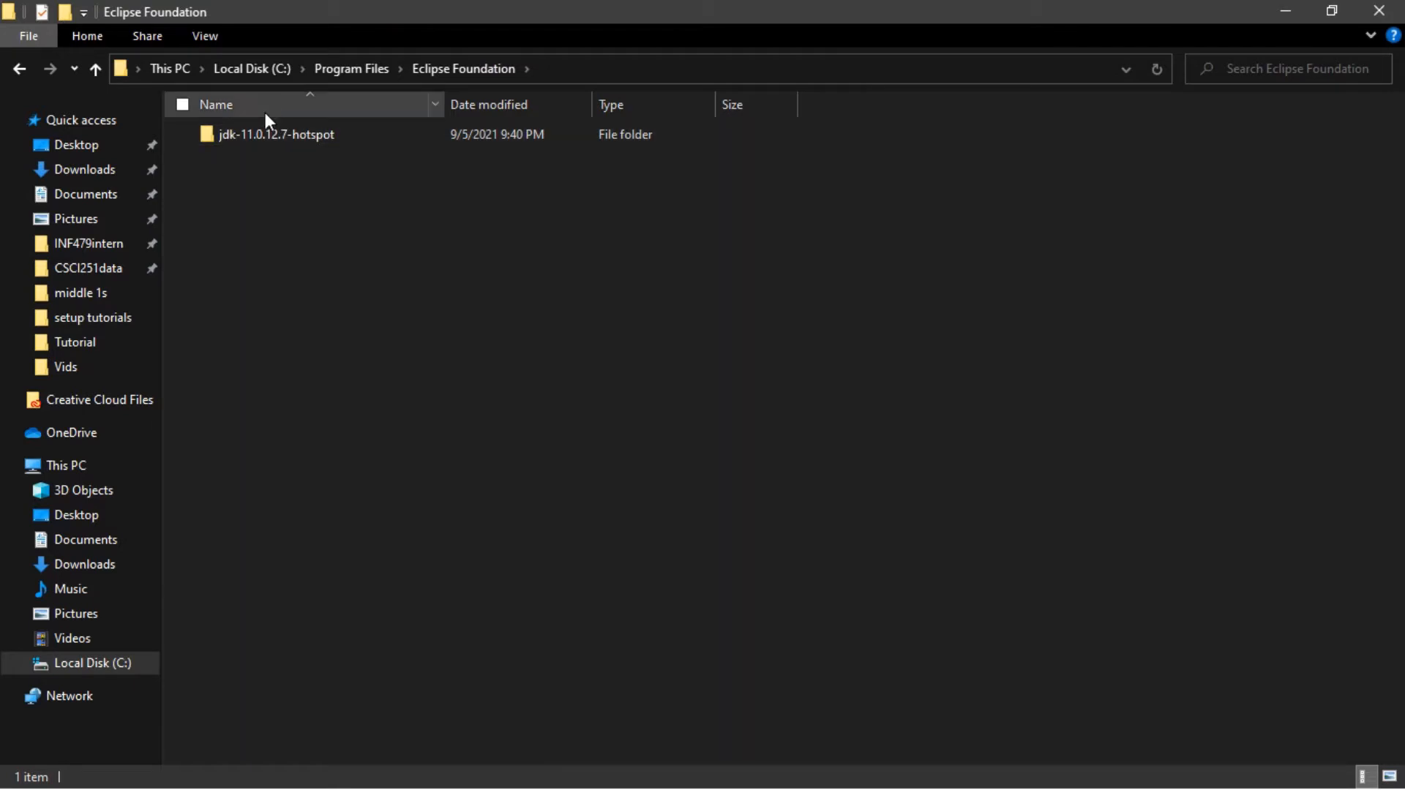
{"action": "left_click", "coordinate": [289, 137]}
{"action": "double_click", "coordinate": [288, 138]}
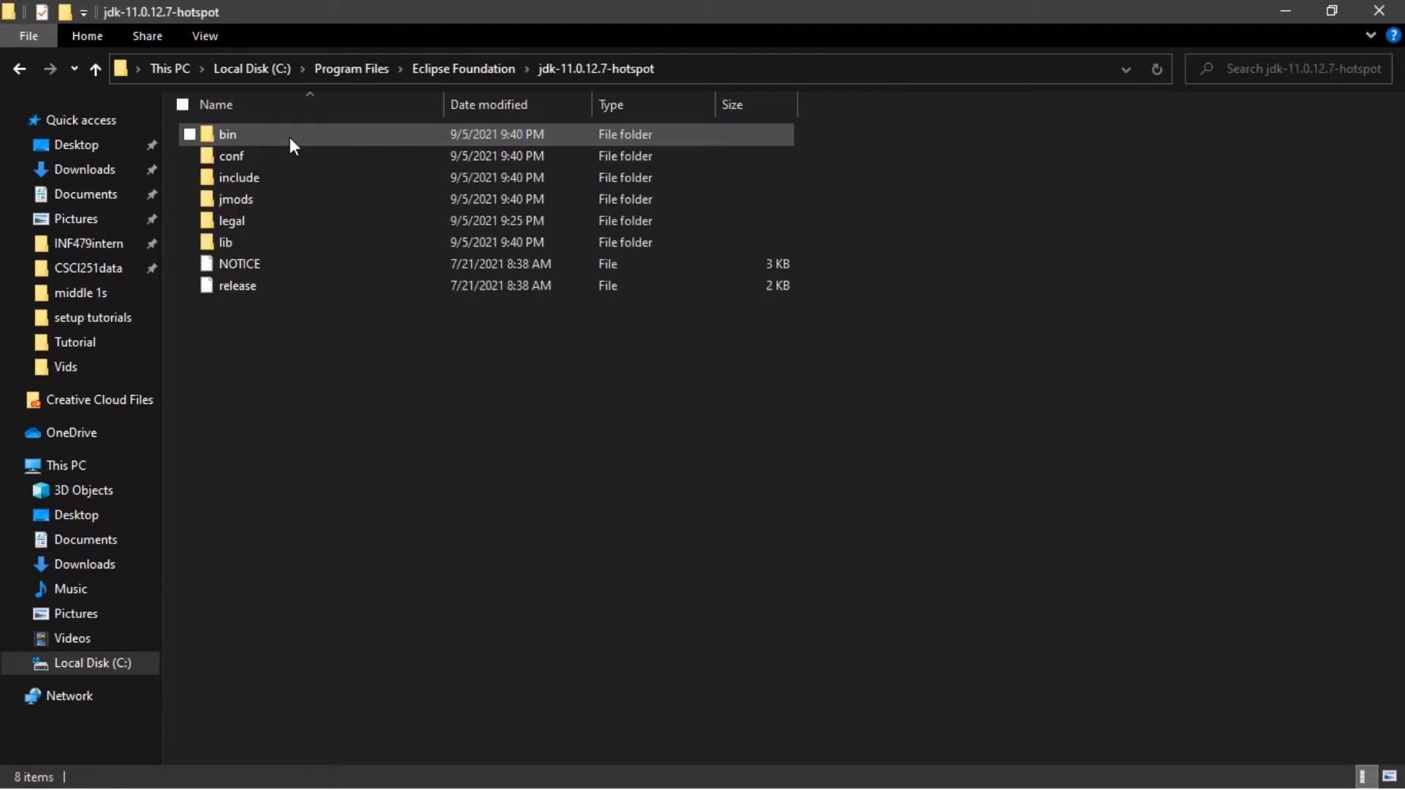
{"action": "right_click", "coordinate": [758, 64]}
{"action": "left_click", "coordinate": [765, 73]}
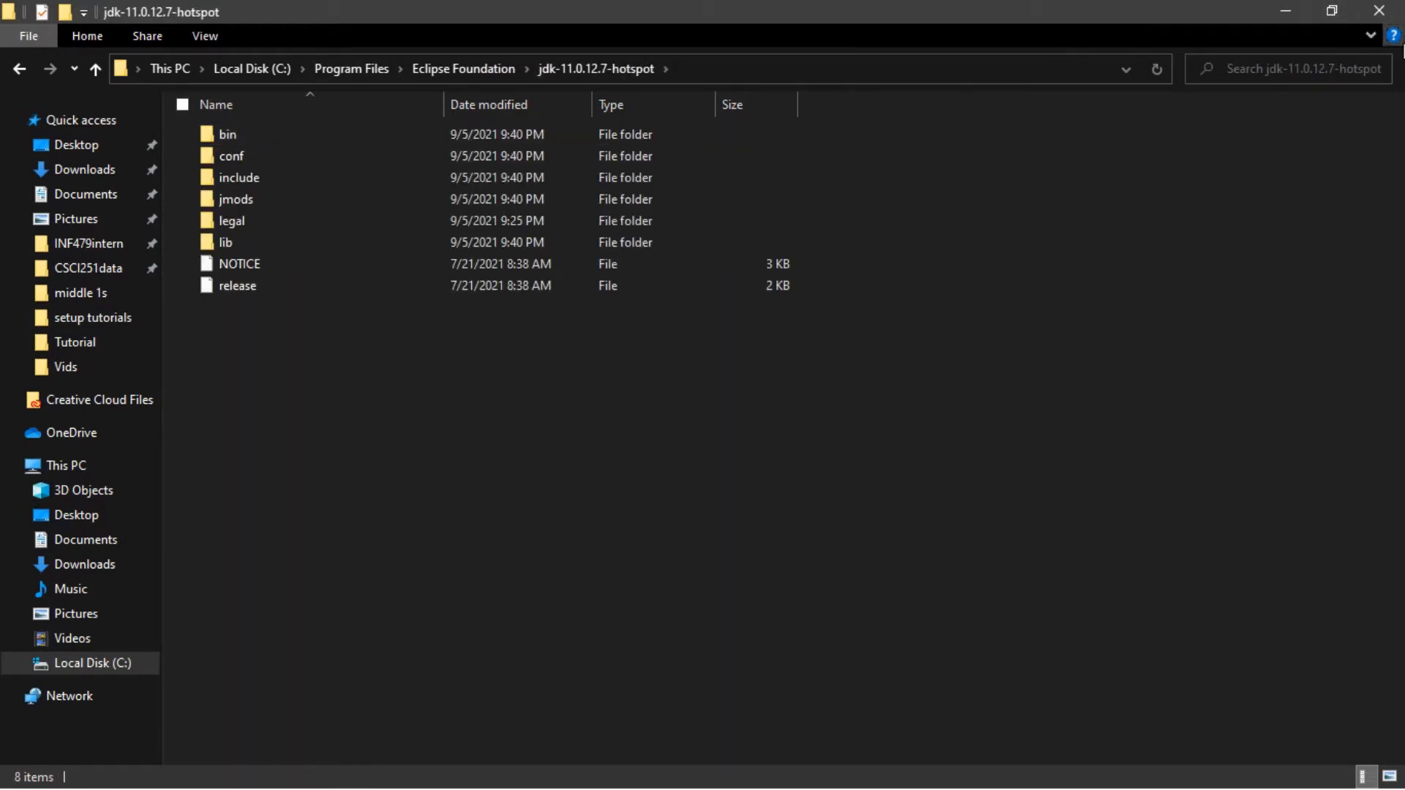
{"action": "left_click", "coordinate": [1380, 11]}
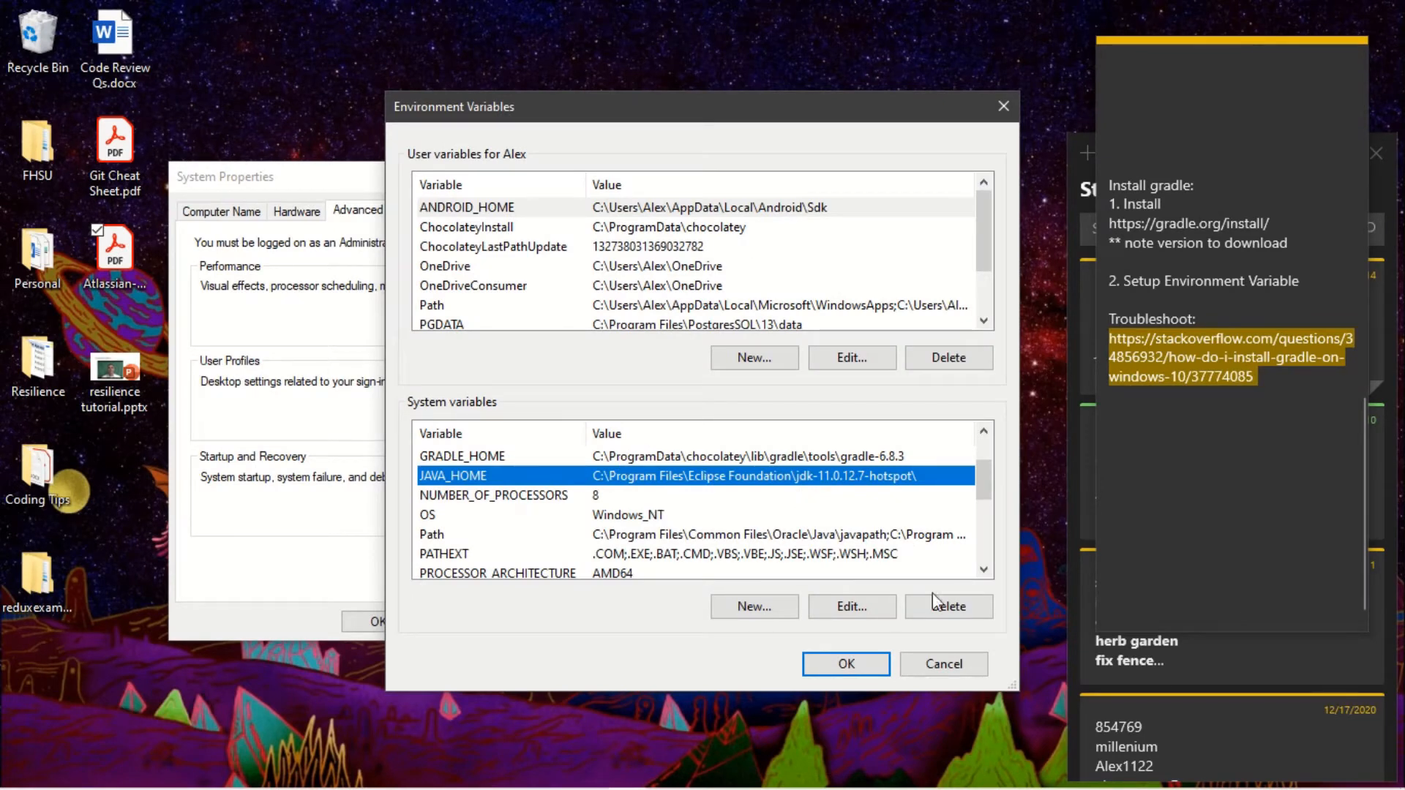
Step: Confirm the environment variables and close the Environment Variables and System Properties dialogs
{"action": "left_click", "coordinate": [871, 661]}
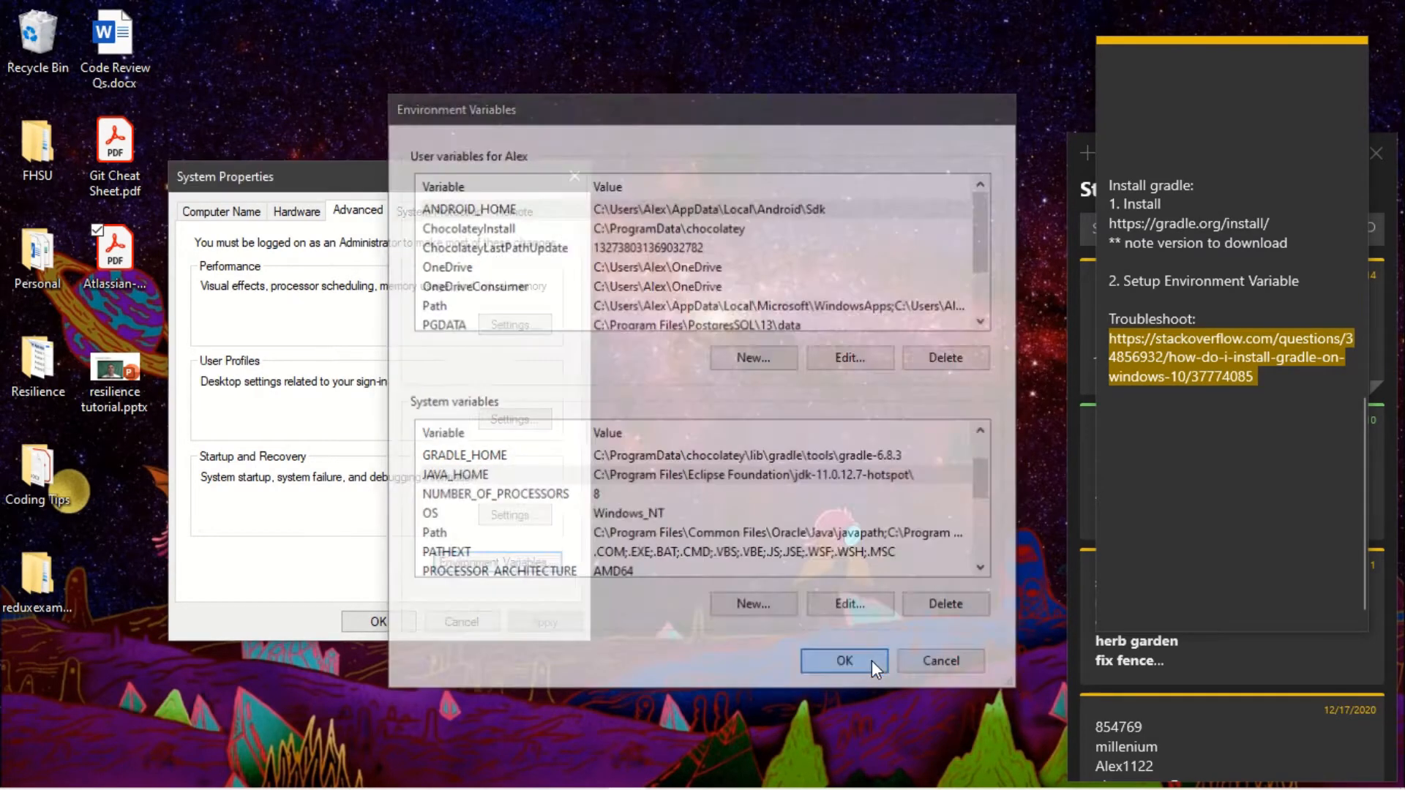
{"action": "mouse_move", "coordinate": [637, 14]}
{"action": "left_click", "coordinate": [624, 44]}
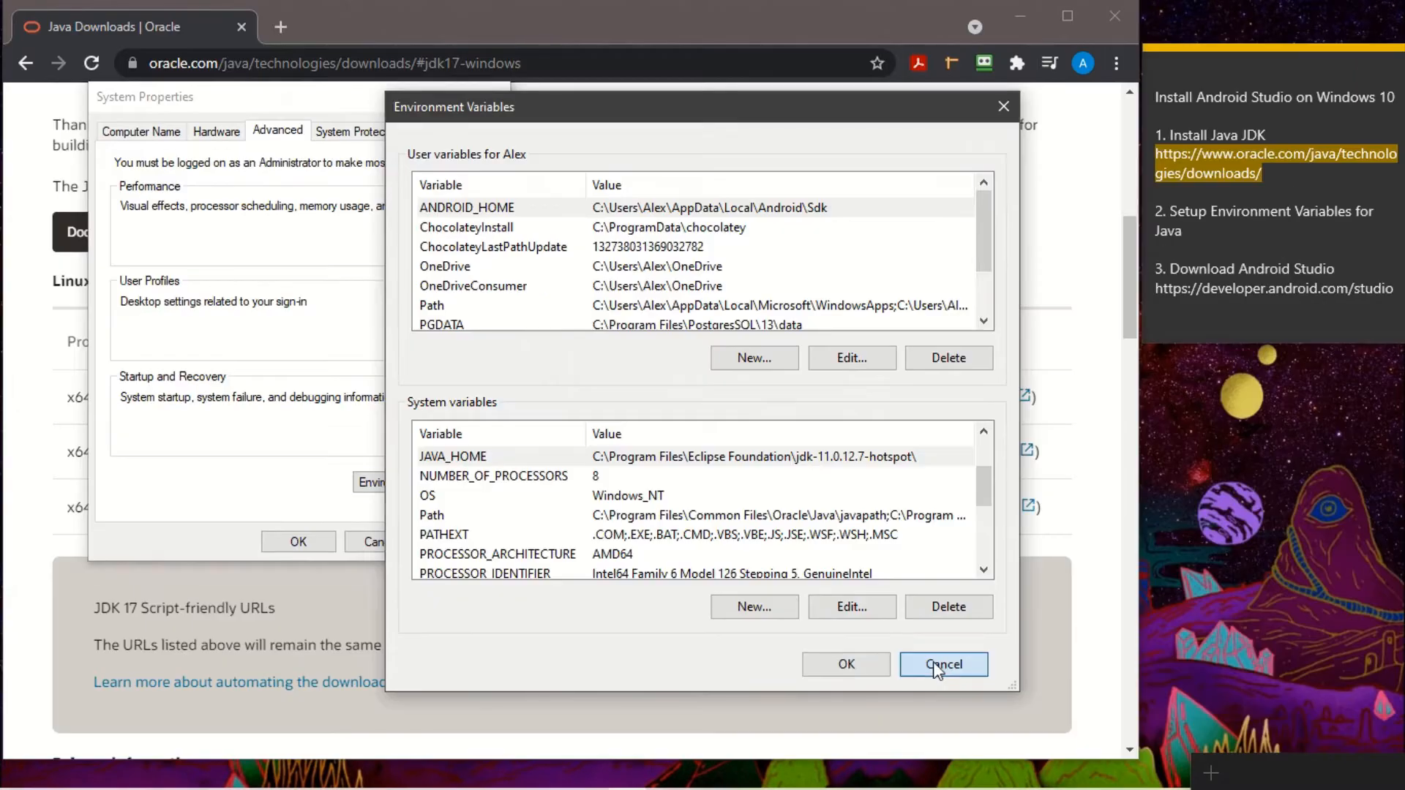
{"action": "left_click", "coordinate": [933, 663]}
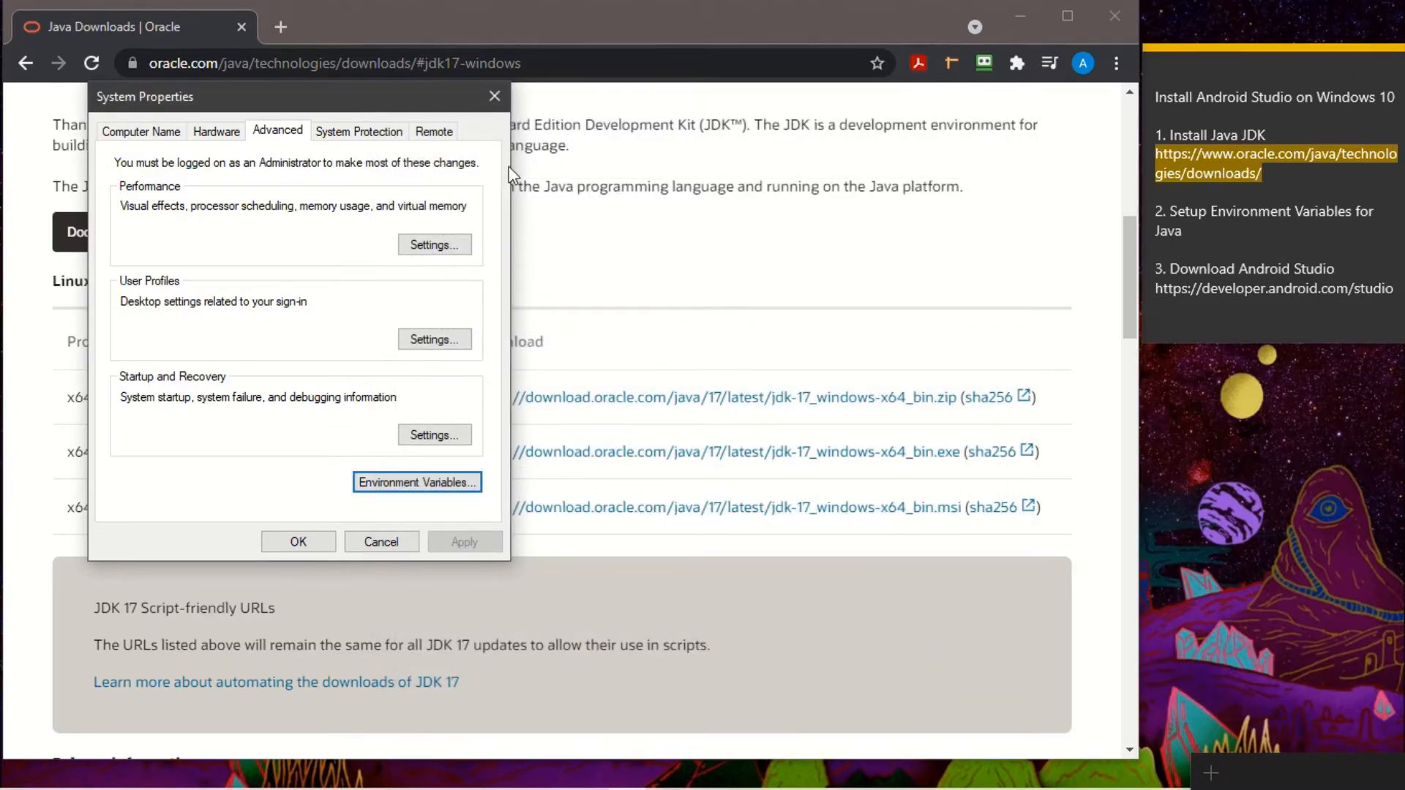
{"action": "left_click", "coordinate": [495, 97]}
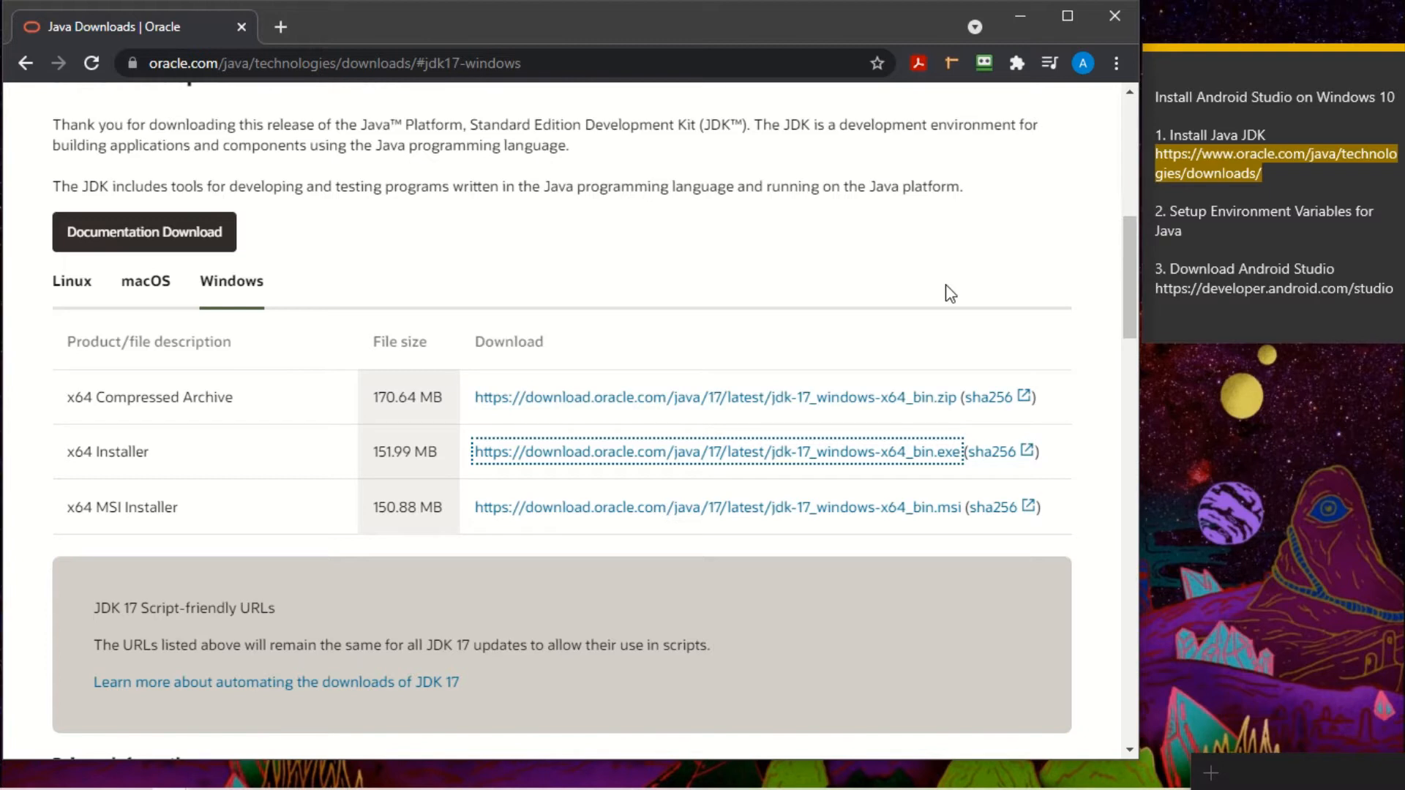
{"action": "double_click", "coordinate": [1277, 297]}
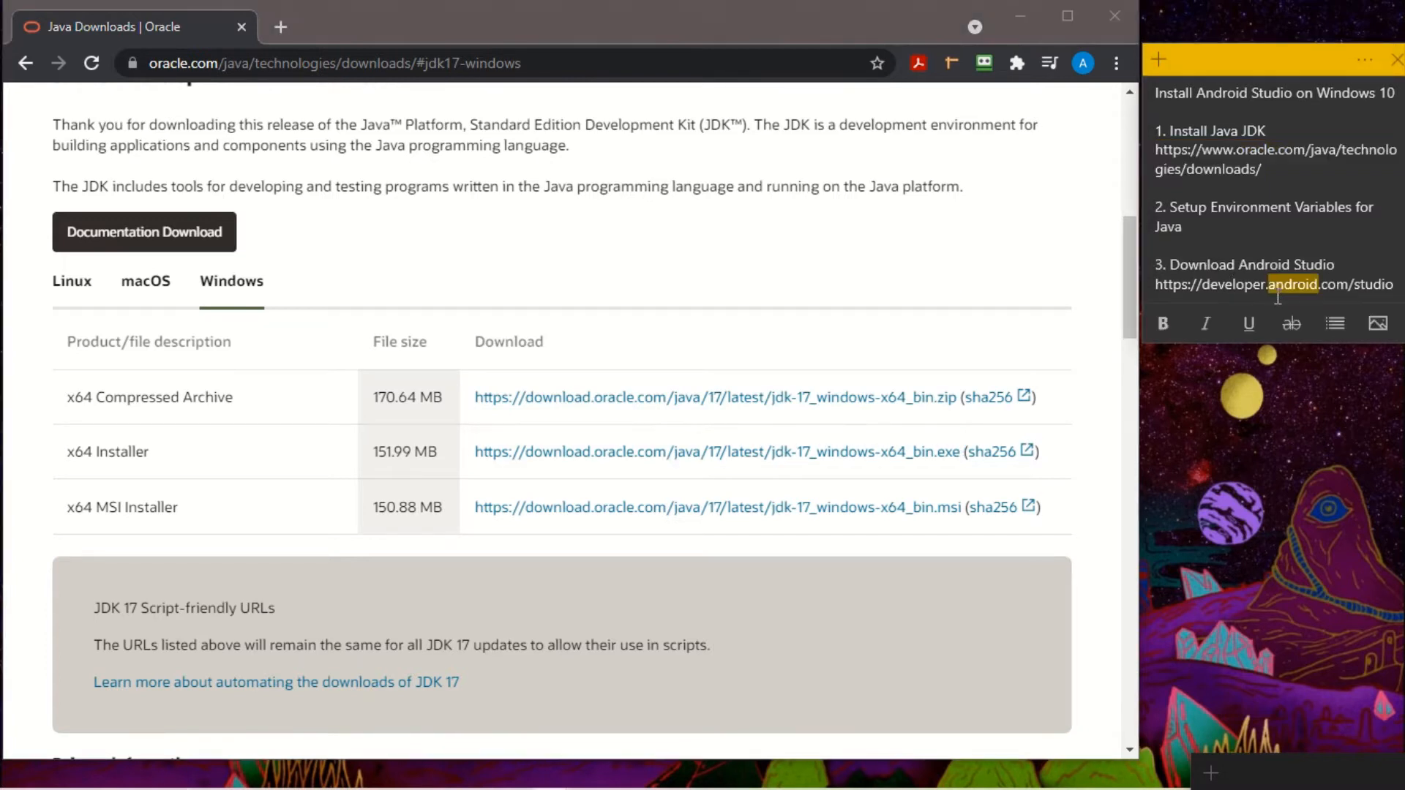
{"action": "triple_click", "coordinate": [1254, 285]}
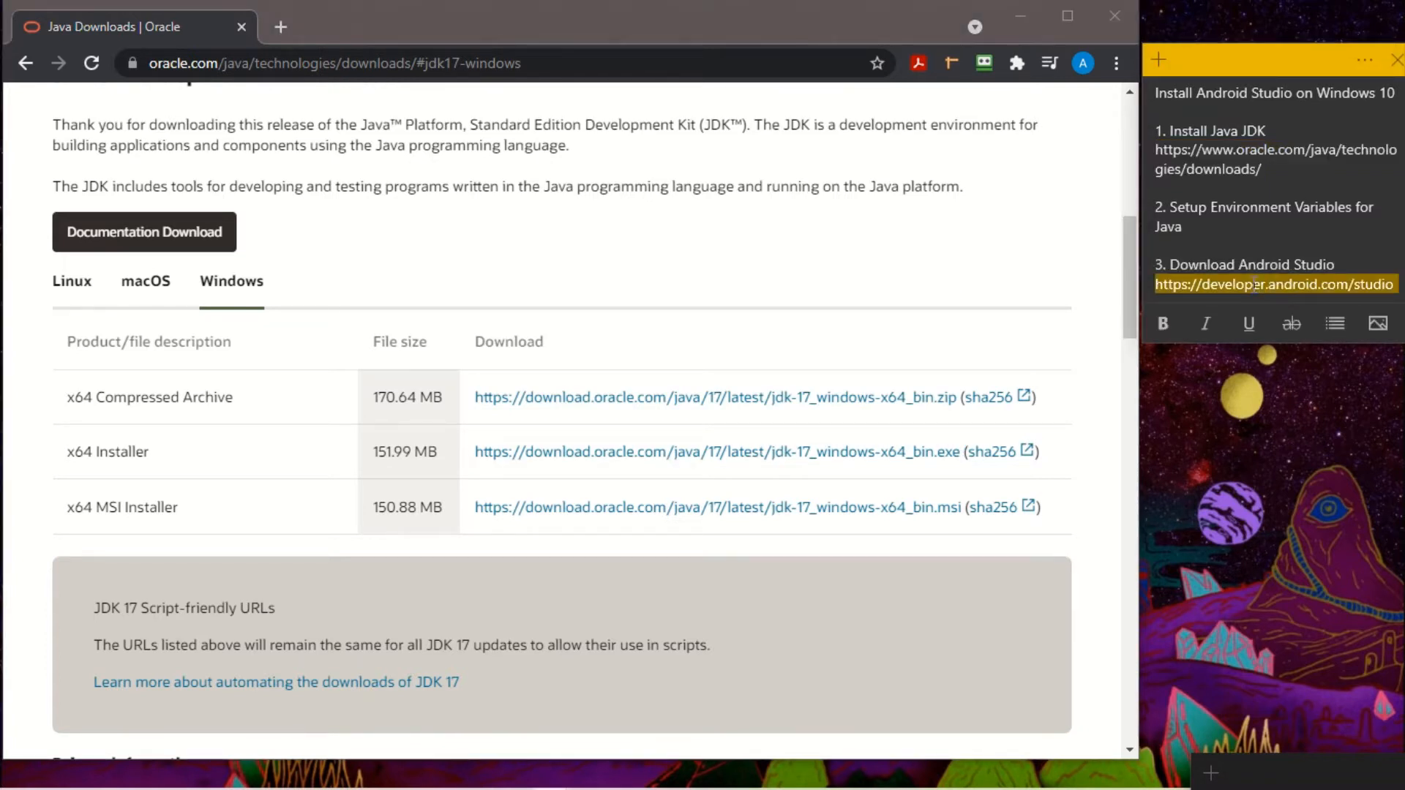
{"action": "left_click_drag", "start_coordinate": [587, 8], "coordinate": [489, 71]}
{"action": "key", "text": "Return"}
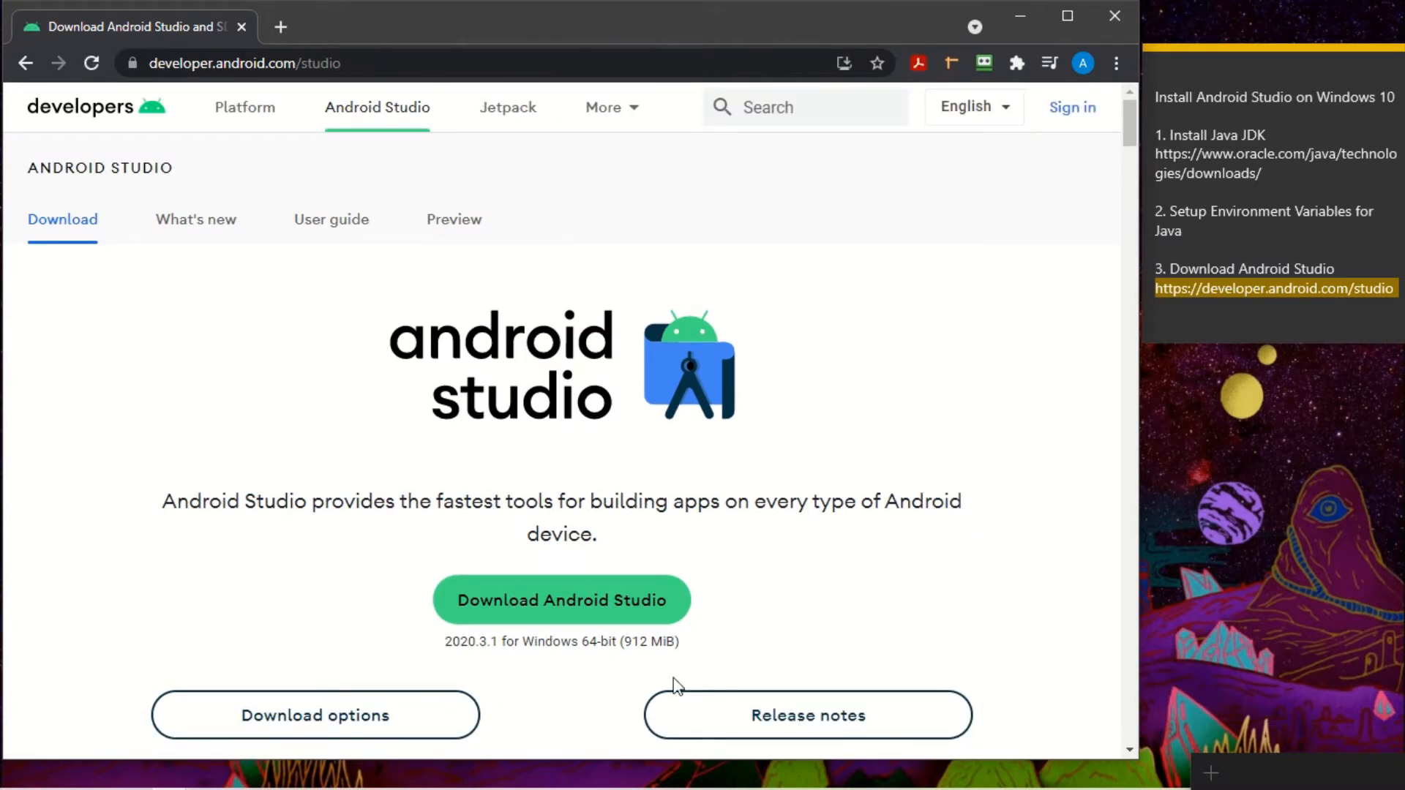
Step: Accept the terms and conditions, download Android Studio 2020.3.1 for Windows, and set the installer to open when done
{"action": "left_click", "coordinate": [541, 617]}
{"action": "left_click", "coordinate": [578, 626]}
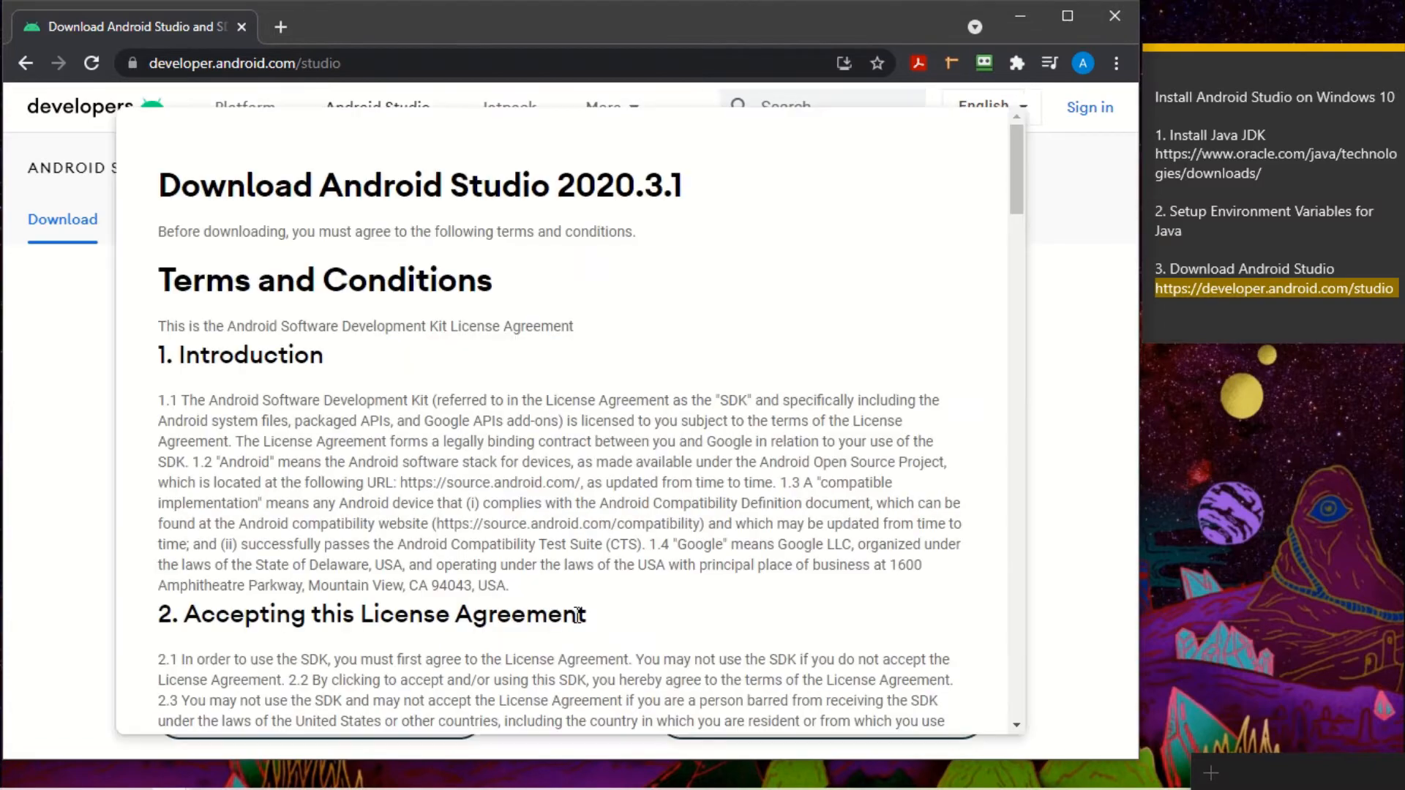
{"action": "scroll", "coordinate": [660, 603], "scroll_direction": "down", "scroll_amount": 20}
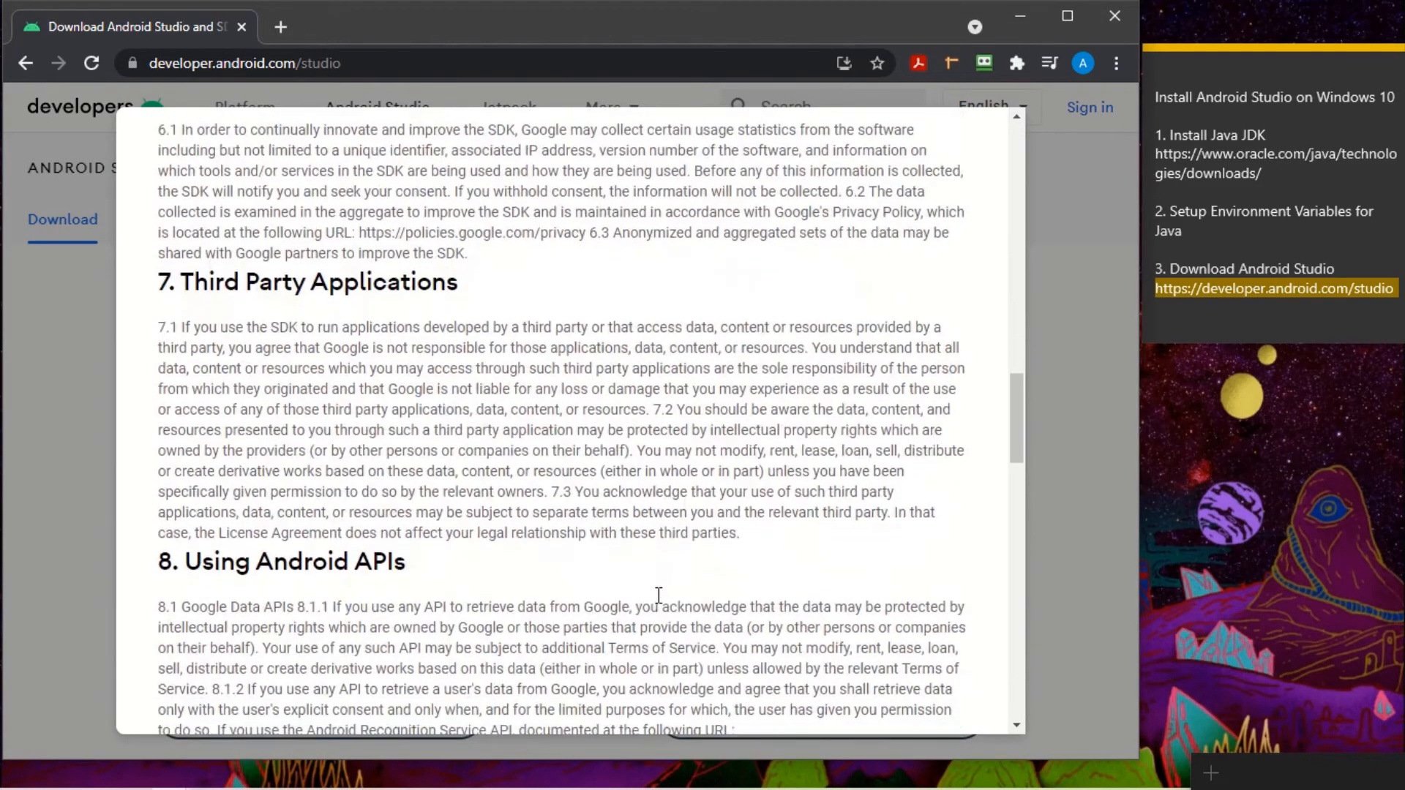
{"action": "scroll", "coordinate": [660, 604], "scroll_direction": "down", "scroll_amount": 1}
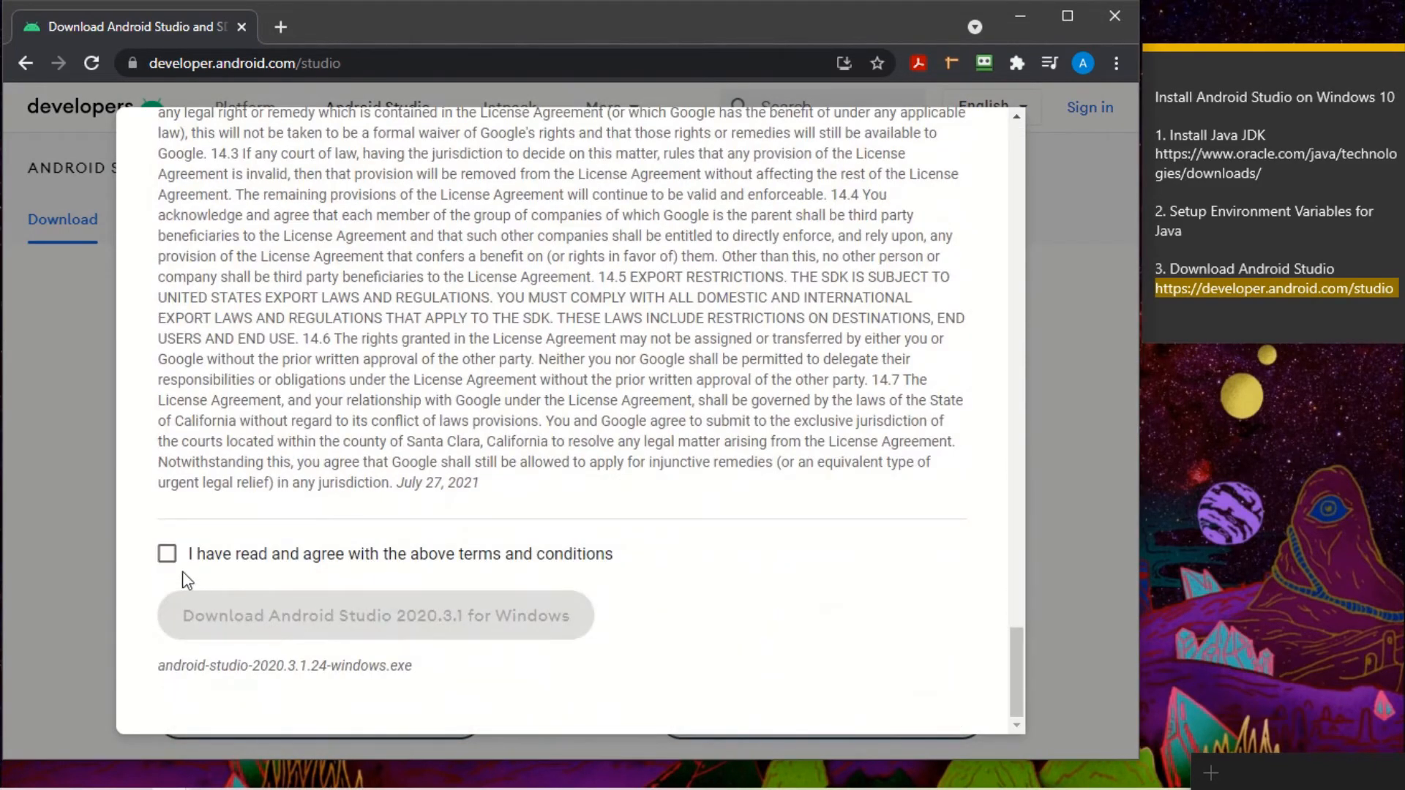
{"action": "left_click", "coordinate": [166, 553]}
{"action": "left_click", "coordinate": [339, 615]}
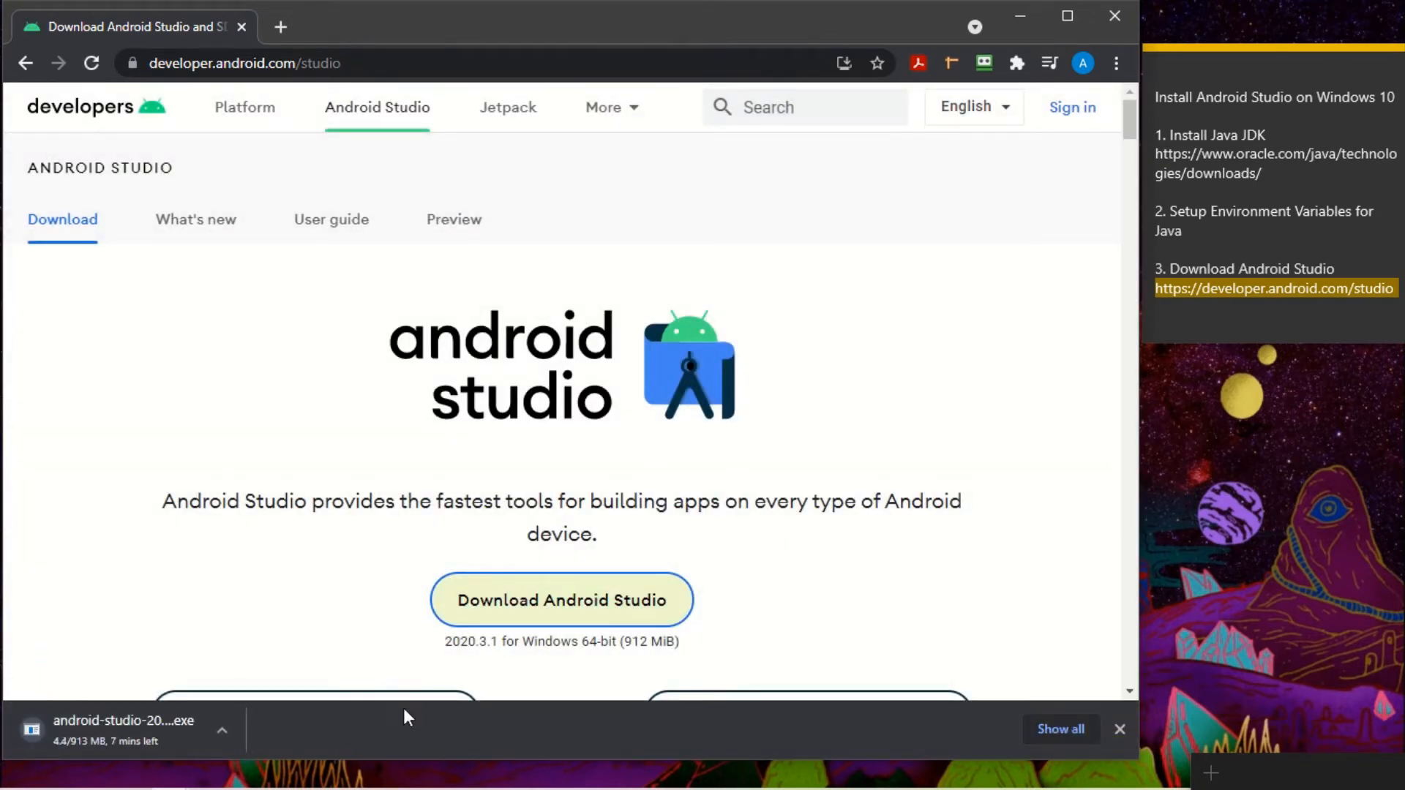
{"action": "left_click", "coordinate": [219, 730]}
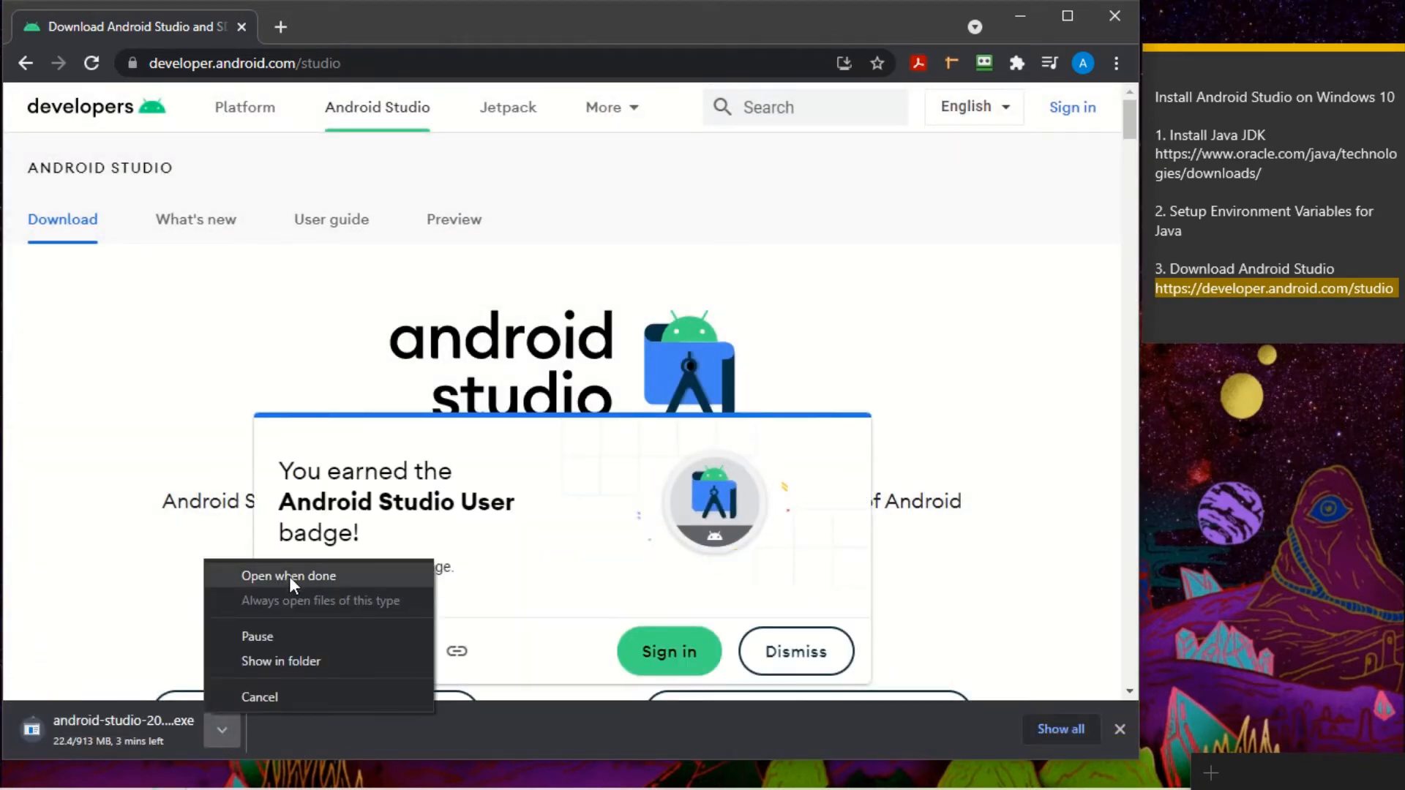
{"action": "left_click", "coordinate": [288, 577]}
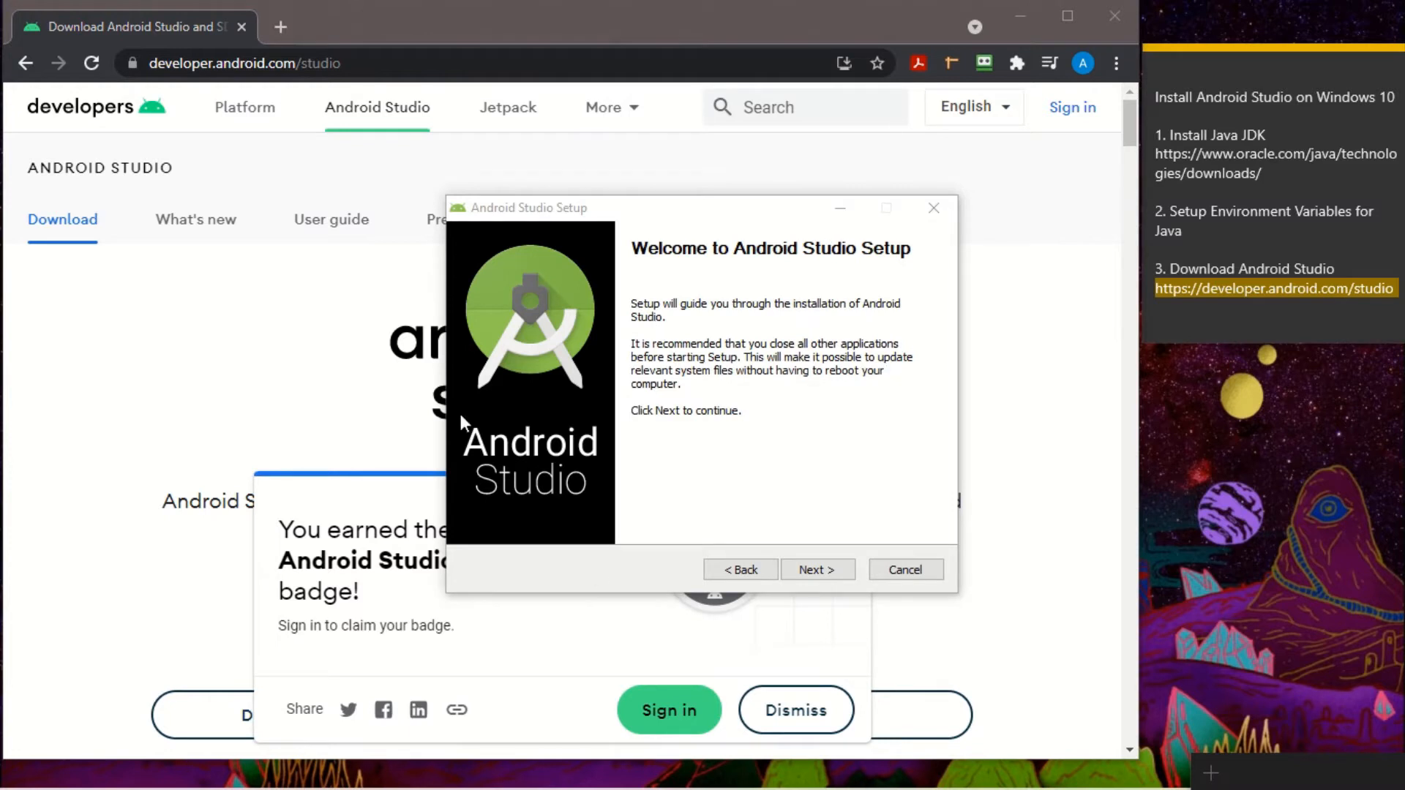
Step: Install Android Studio with the Android Virtual Device component in C:\Program Files\Android\Android Studio1, using the Android Studio Start Menu folder
{"action": "left_click", "coordinate": [826, 574]}
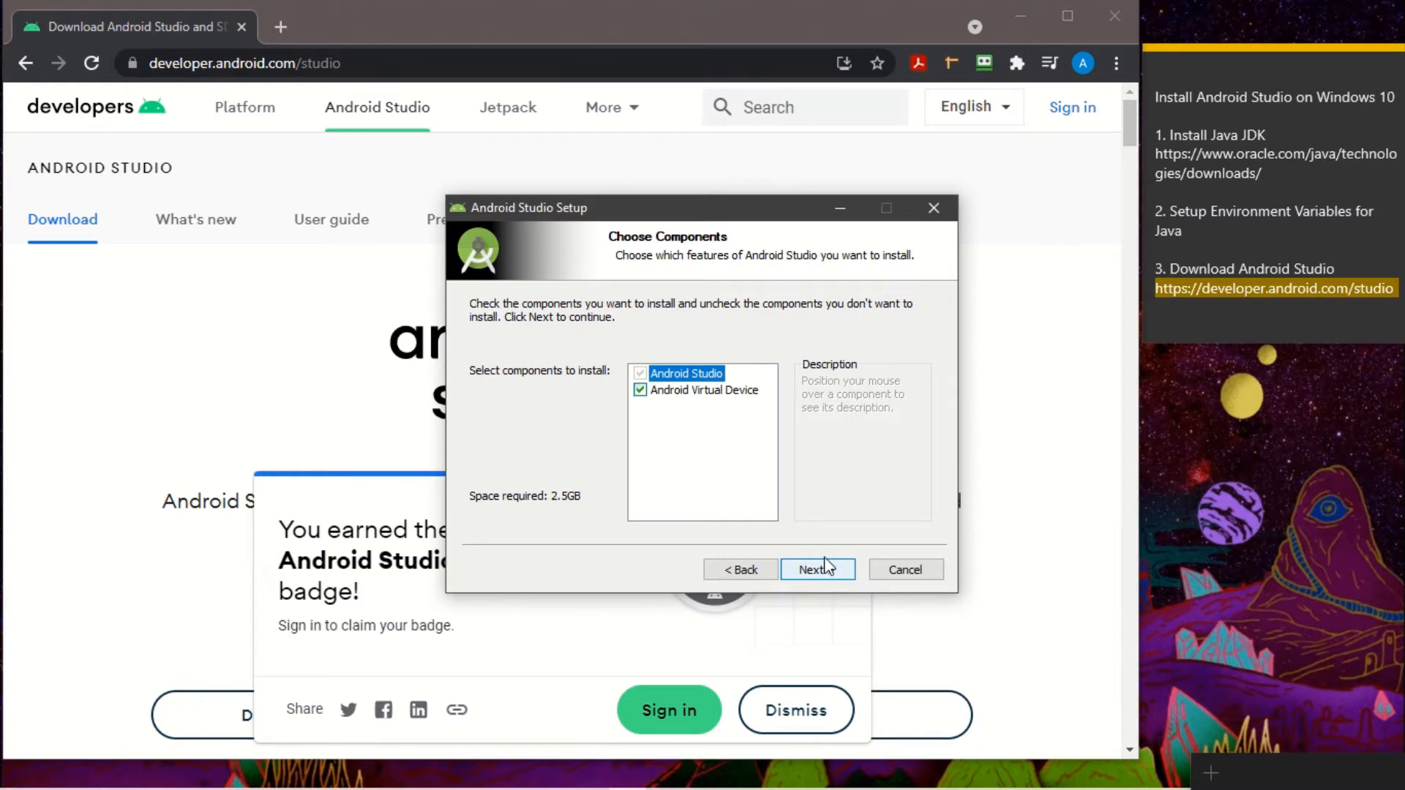
{"action": "mouse_move", "coordinate": [639, 370]}
{"action": "mouse_move", "coordinate": [641, 399]}
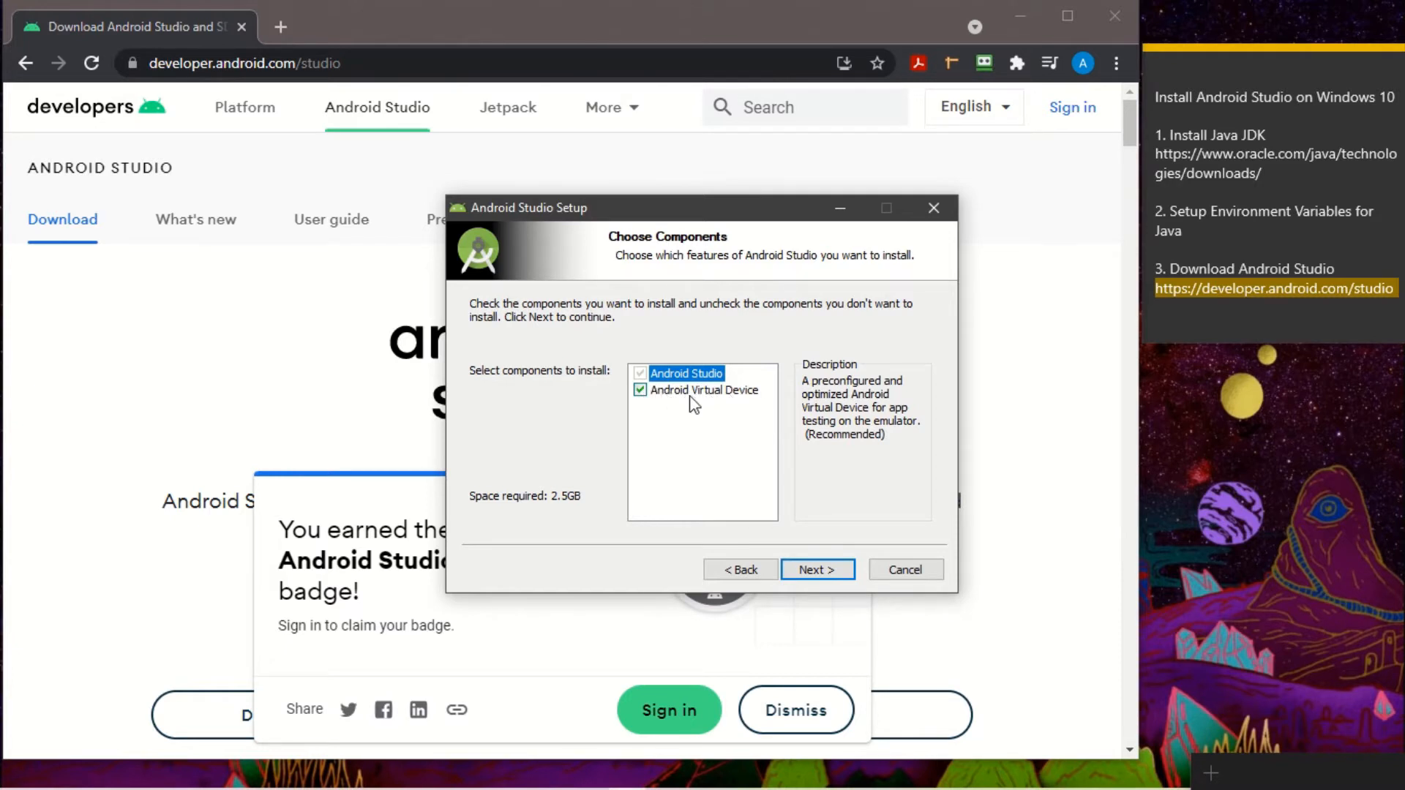
{"action": "left_click", "coordinate": [816, 570]}
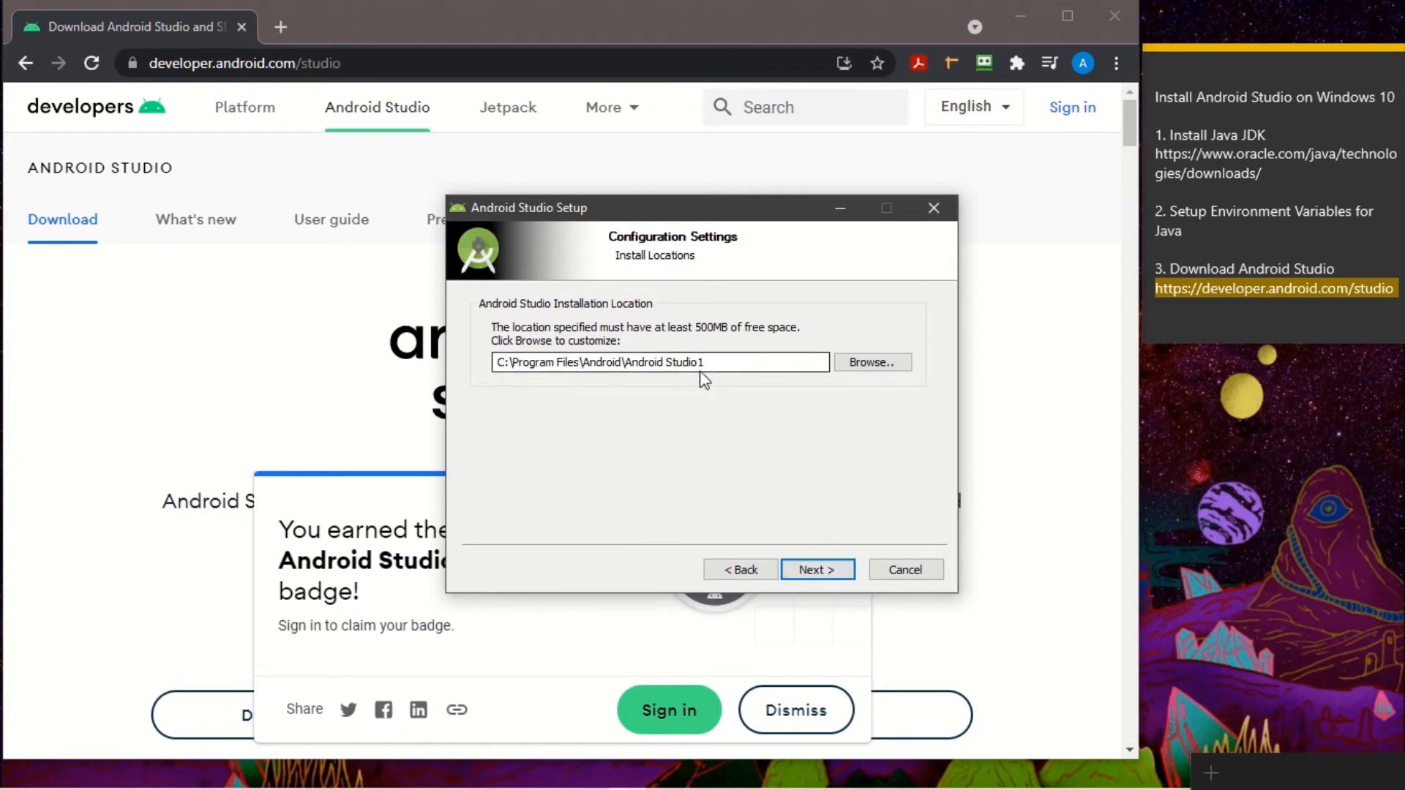
{"action": "left_click", "coordinate": [803, 569]}
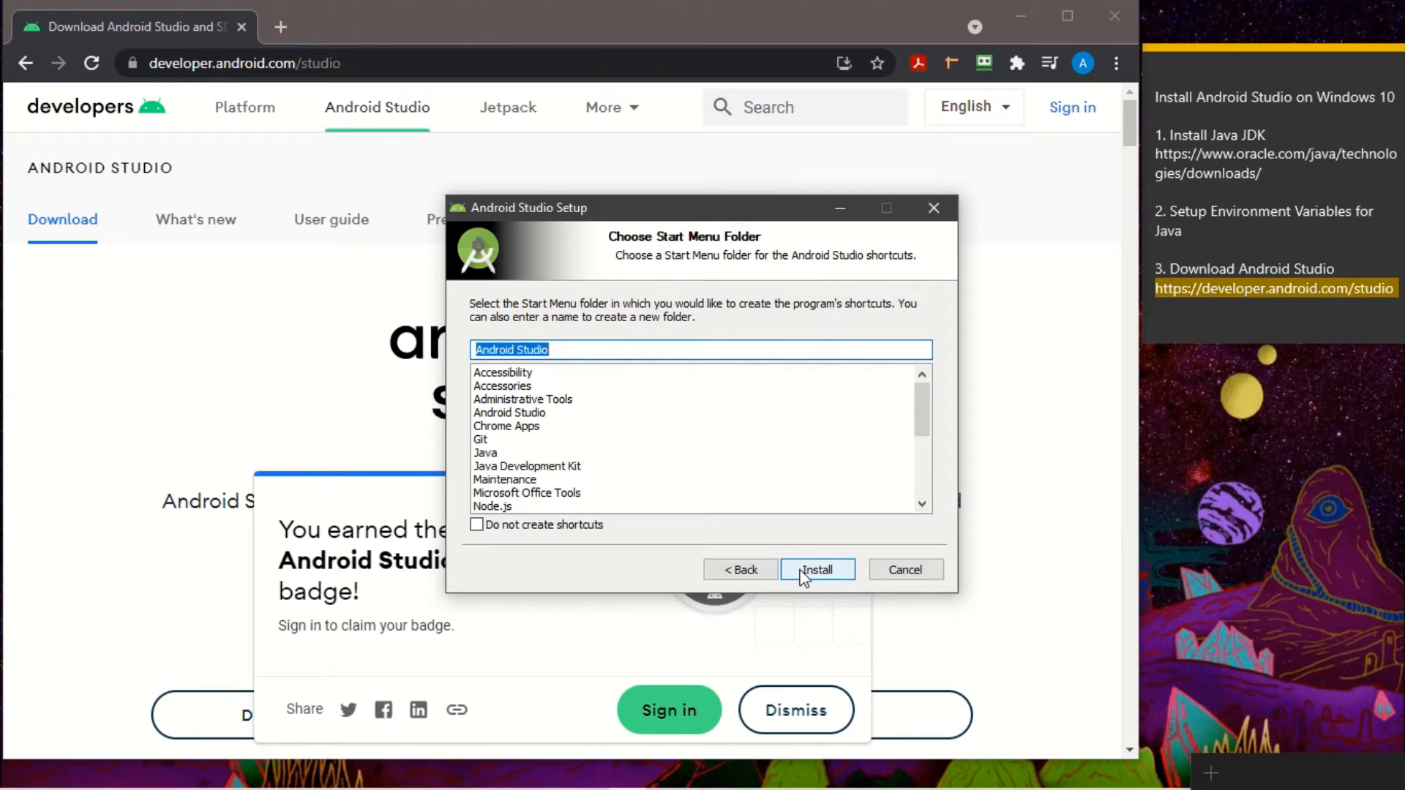
{"action": "left_click", "coordinate": [802, 572]}
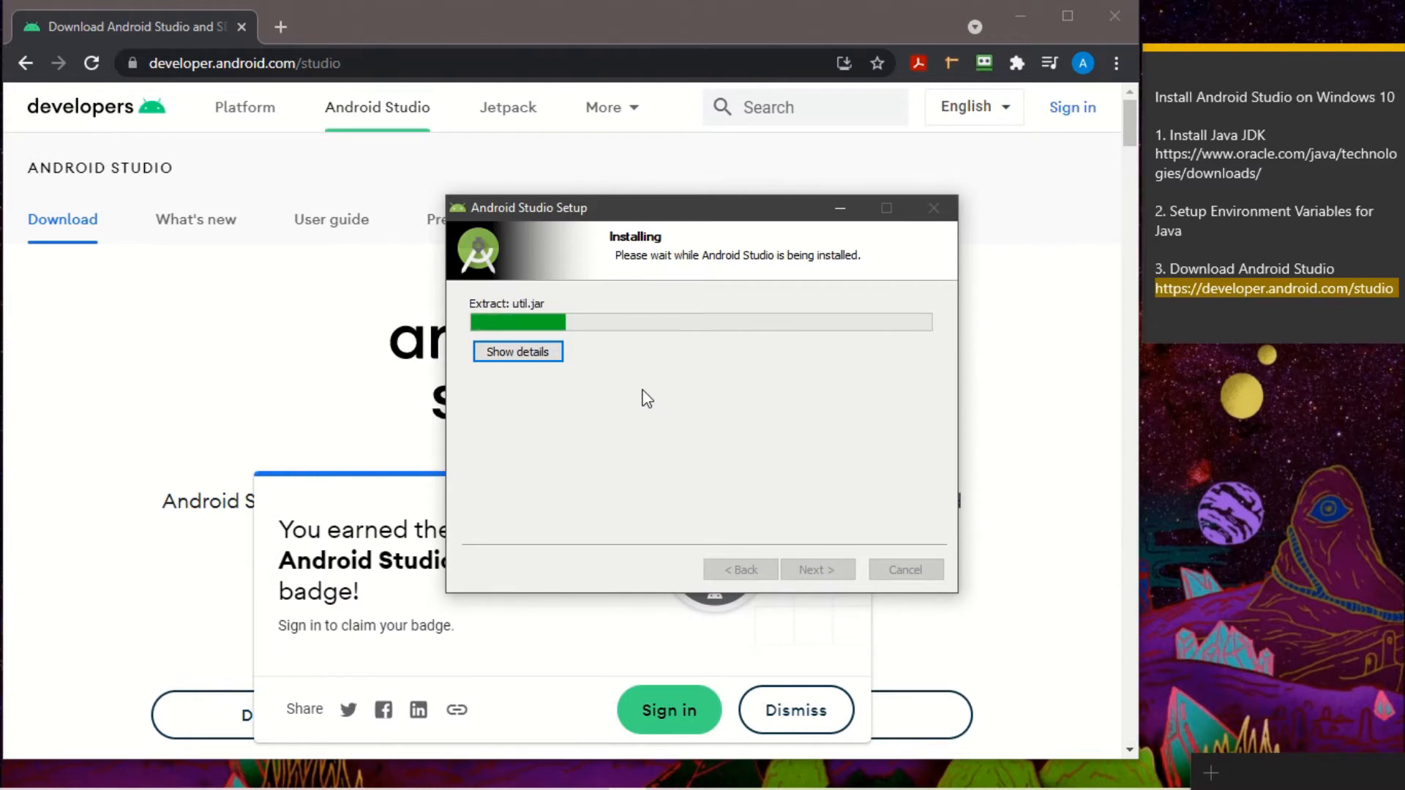
{"action": "key", "text": "super+r"}
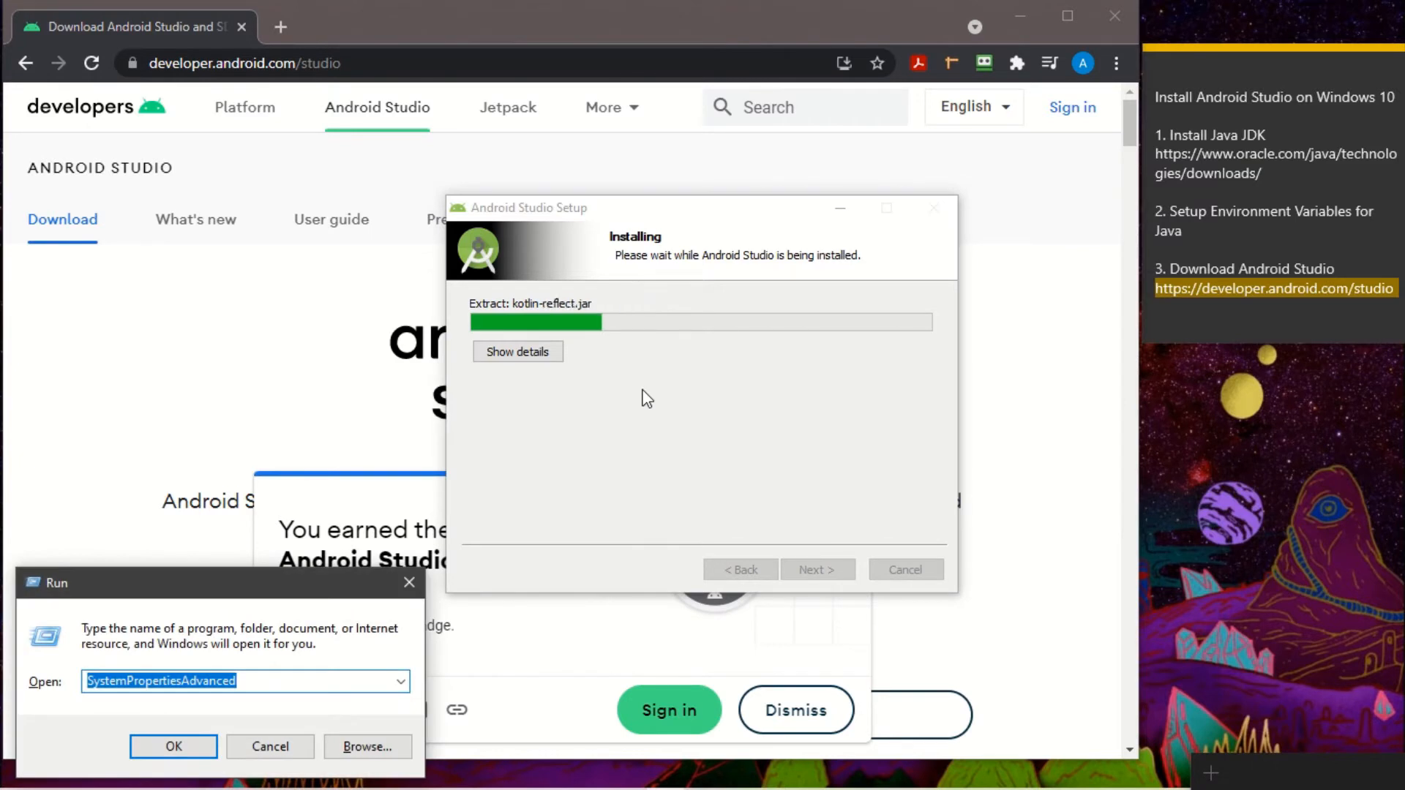
{"action": "left_click", "coordinate": [270, 746]}
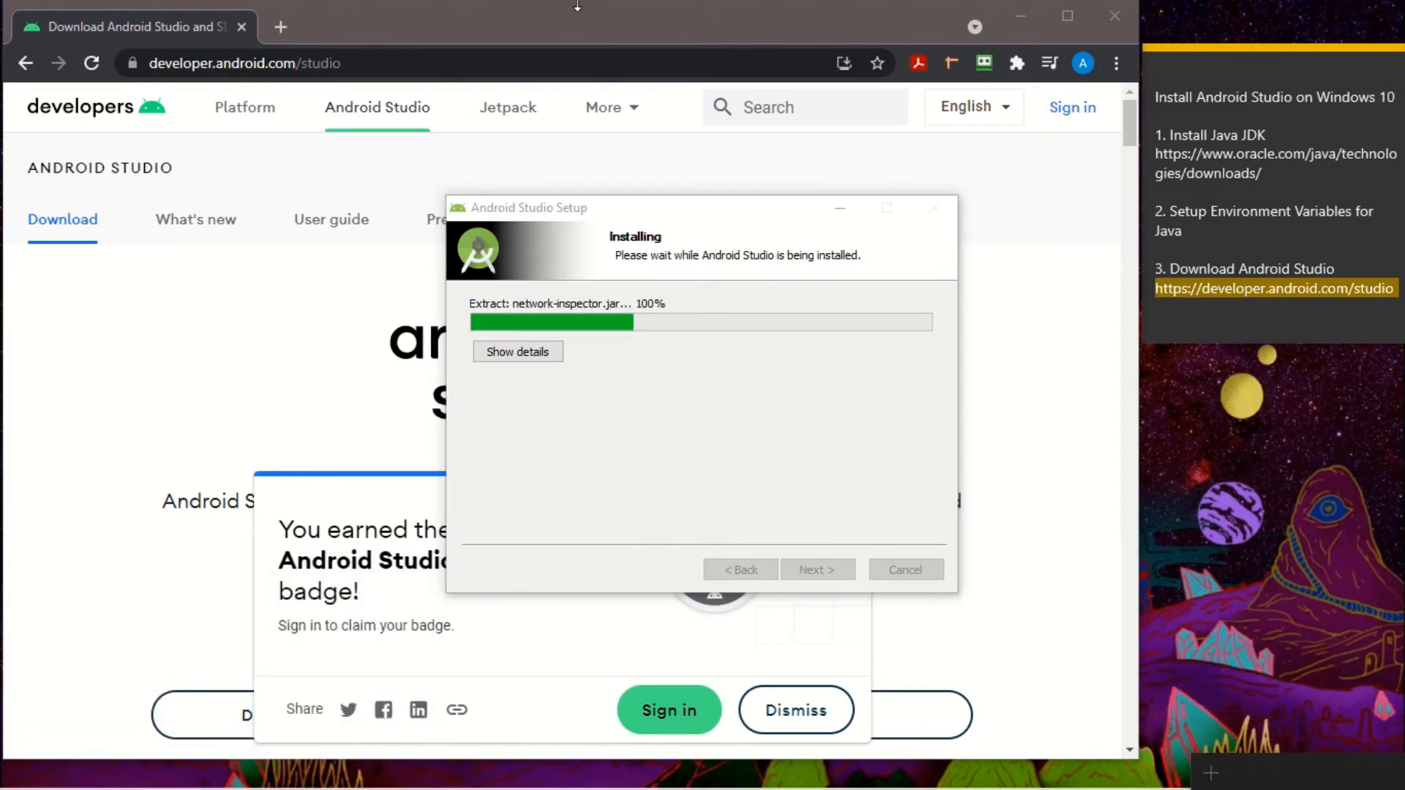
{"action": "mouse_move", "coordinate": [630, 10]}
{"action": "left_click", "coordinate": [561, 51]}
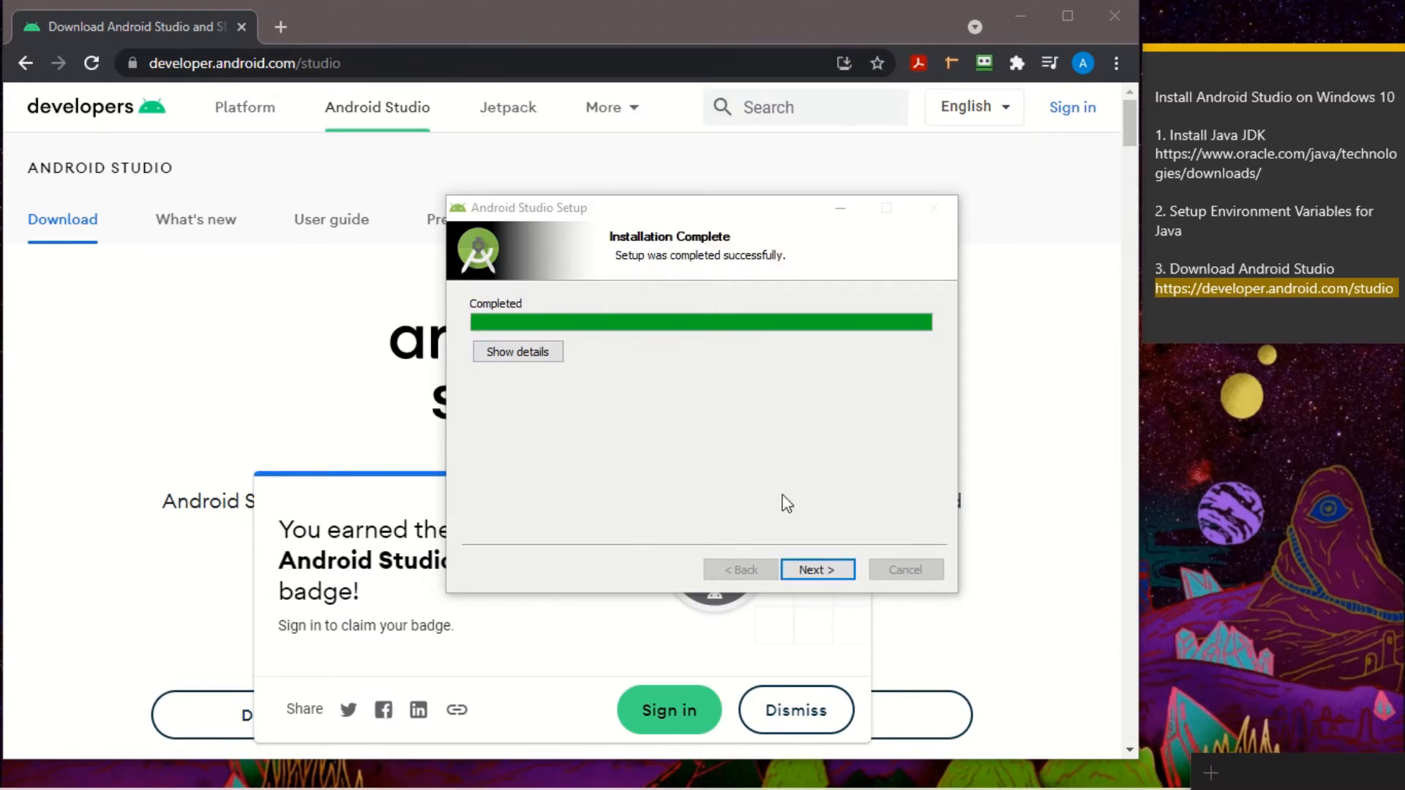
Step: Finish the Android Studio setup with the Start Android Studio option enabled
{"action": "left_click", "coordinate": [821, 569]}
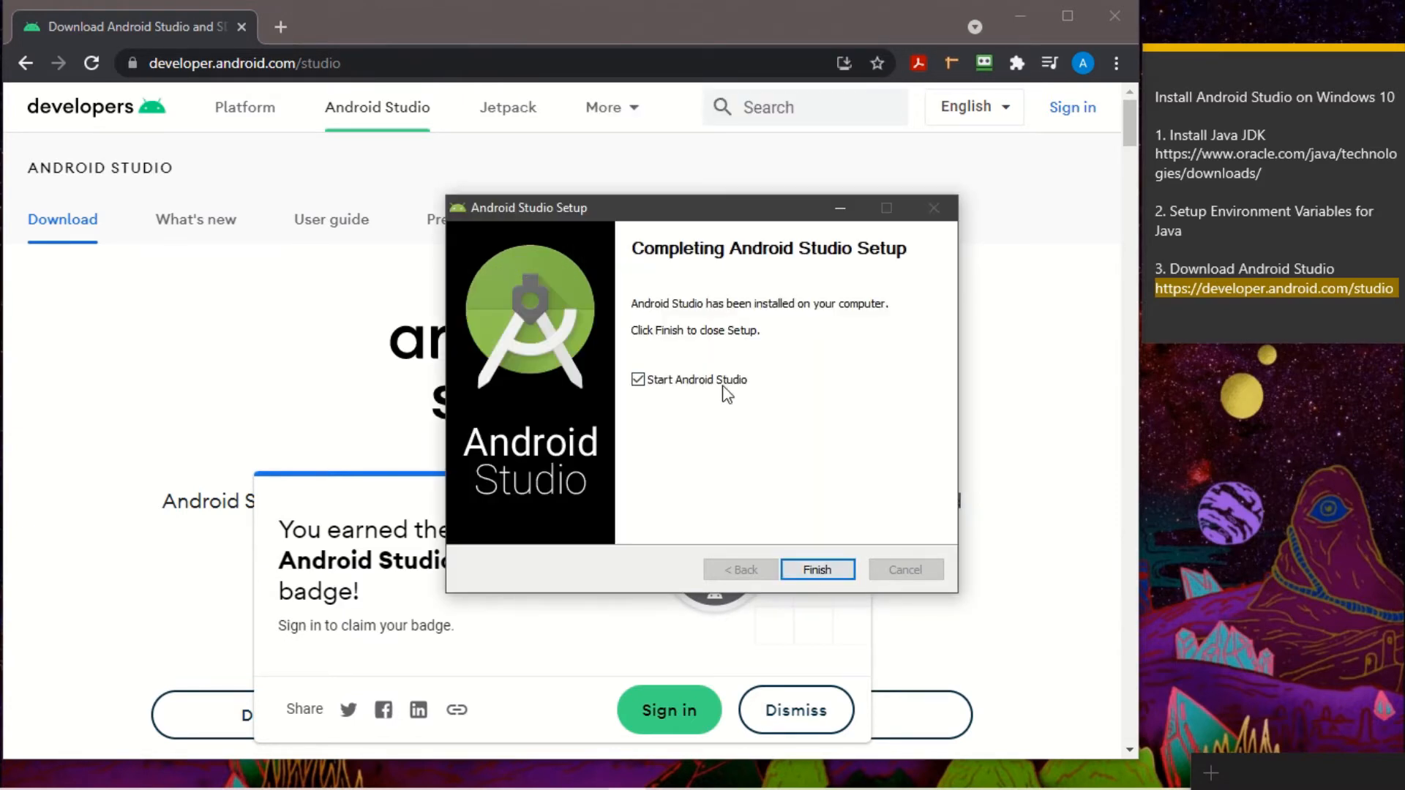
{"action": "left_click", "coordinate": [805, 569]}
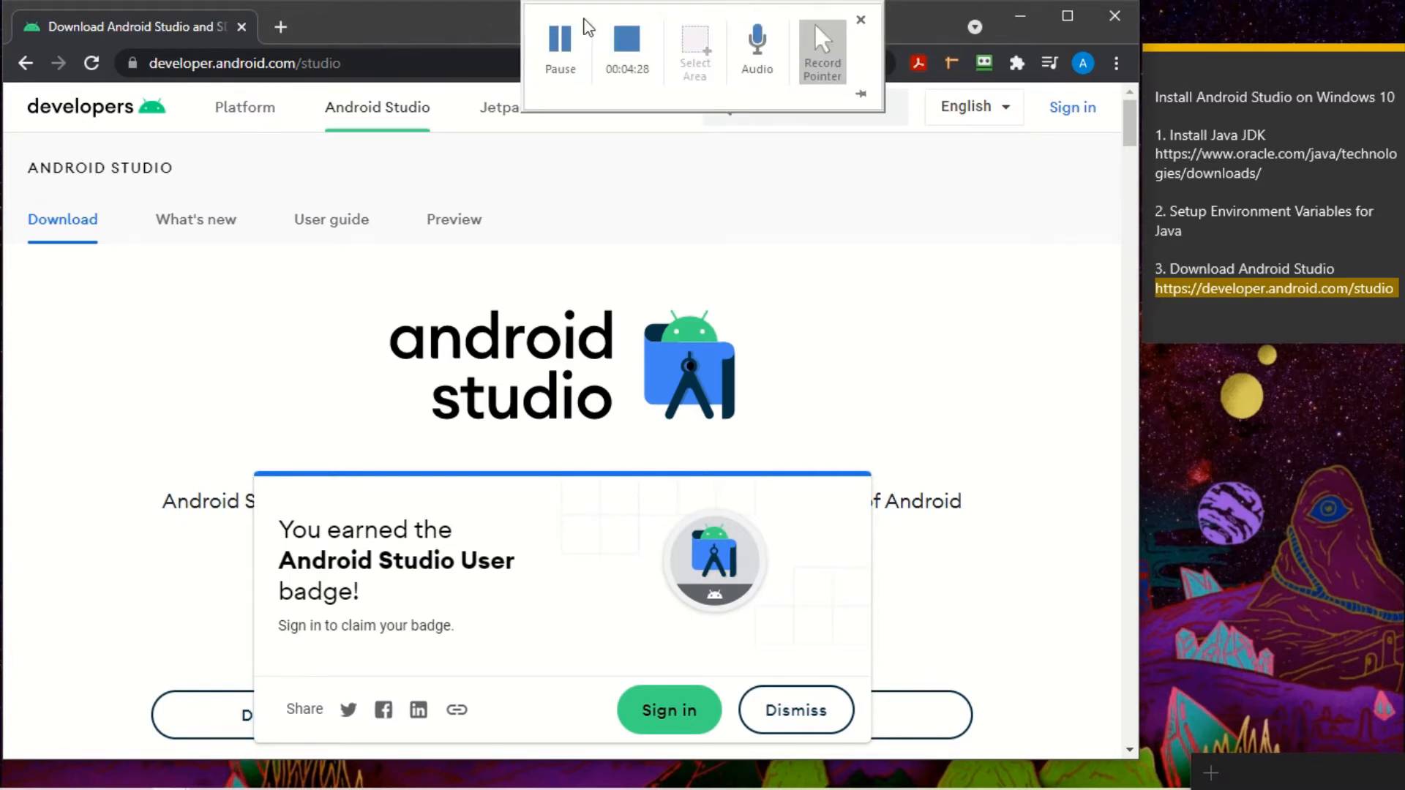
{"action": "left_click", "coordinate": [560, 44]}
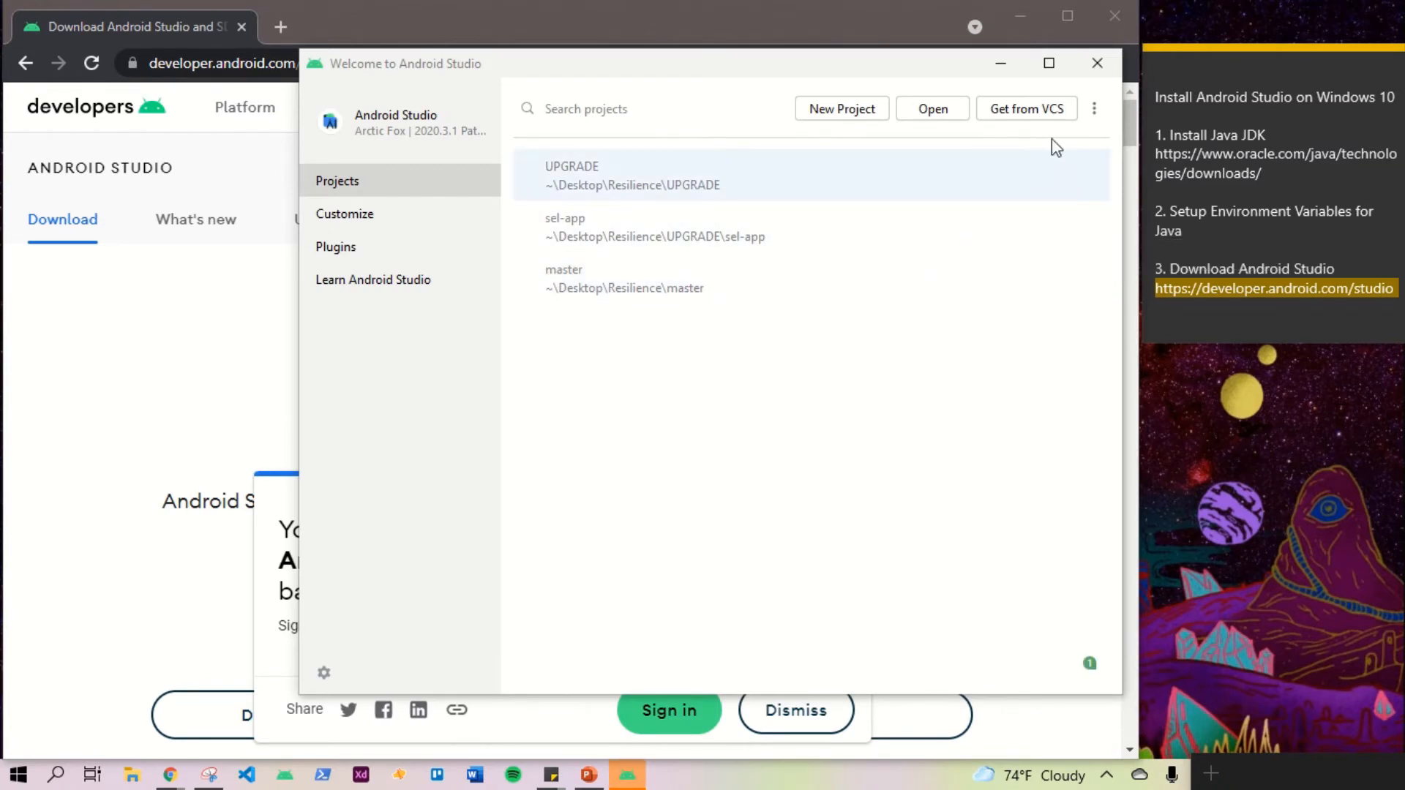
Step: Open the AVD Manager from the Android Studio welcome window and move its window toward the middle of the screen
{"action": "left_click", "coordinate": [1094, 108]}
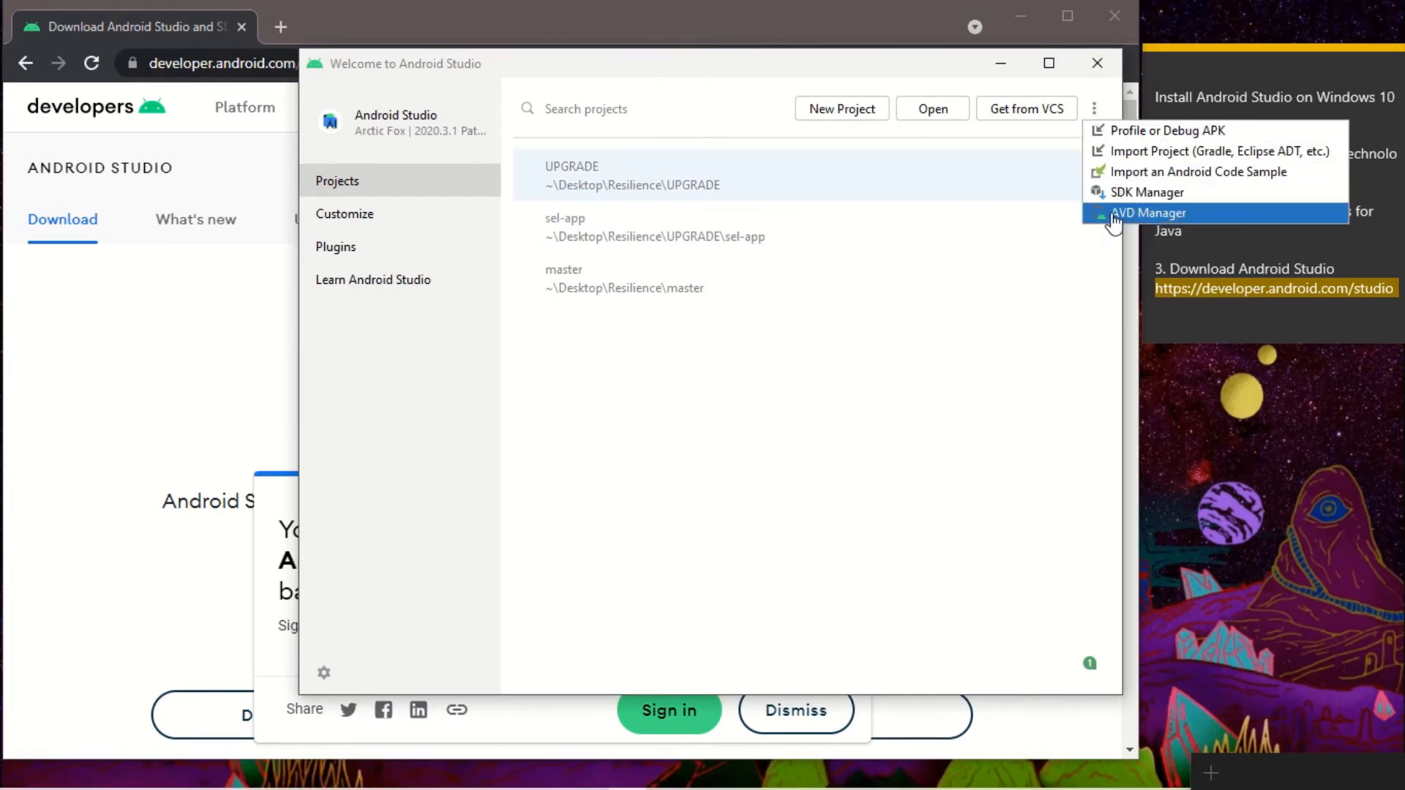
{"action": "left_click", "coordinate": [1163, 216]}
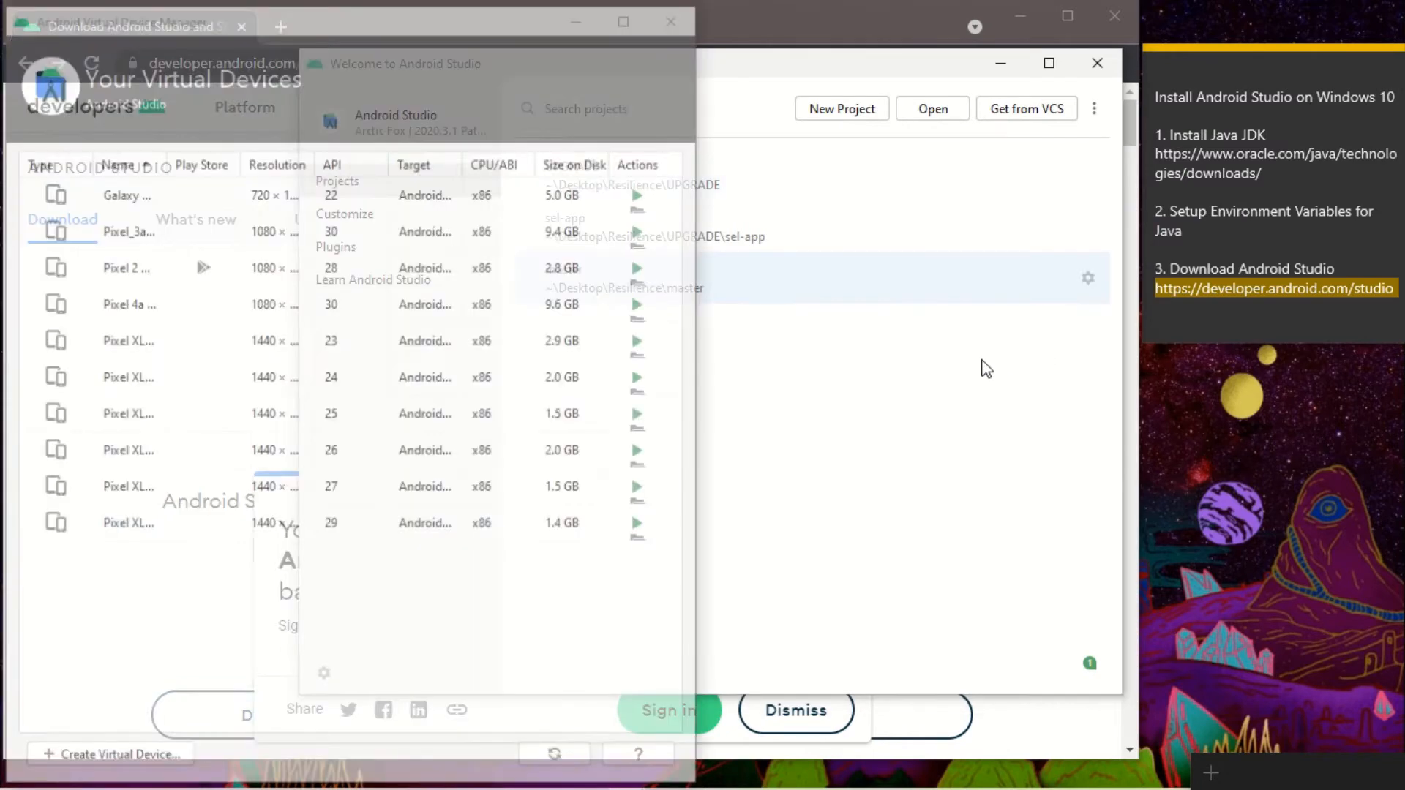
{"action": "left_click_drag", "start_coordinate": [433, 22], "coordinate": [657, 30]}
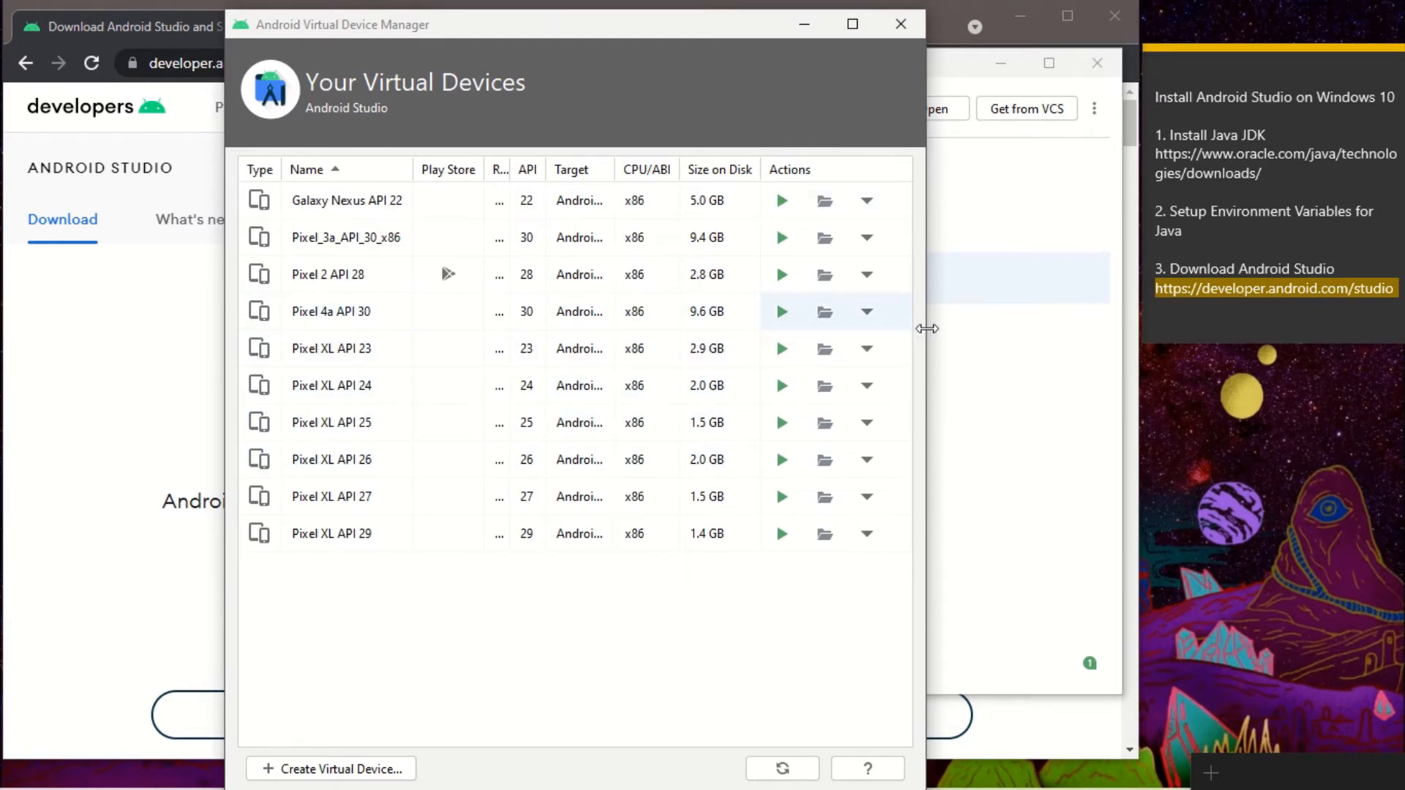
Step: Widen the virtual device manager window and start a new phone virtual device with the Pixel XL hardware definition
{"action": "left_click_drag", "start_coordinate": [926, 336], "coordinate": [1350, 363]}
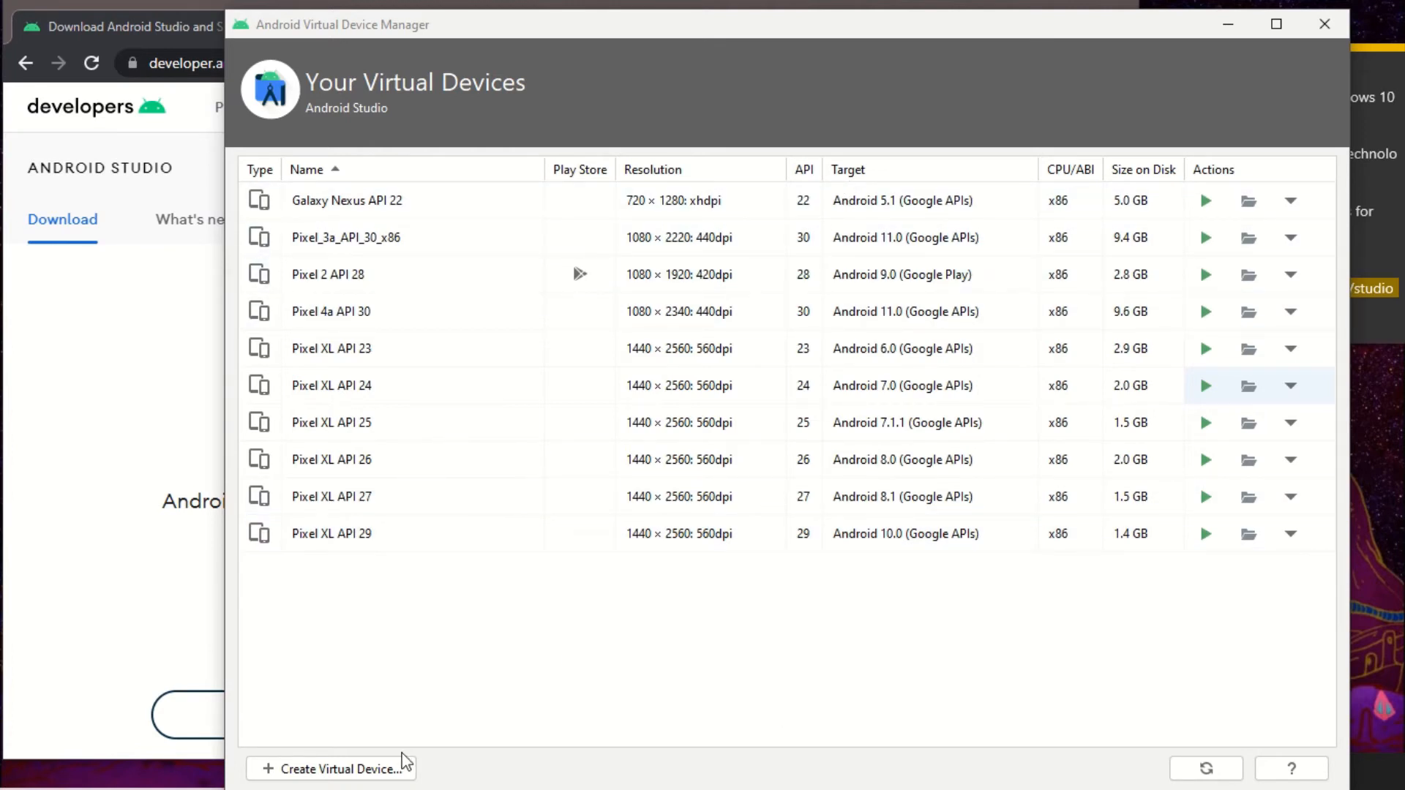
{"action": "left_click", "coordinate": [377, 773]}
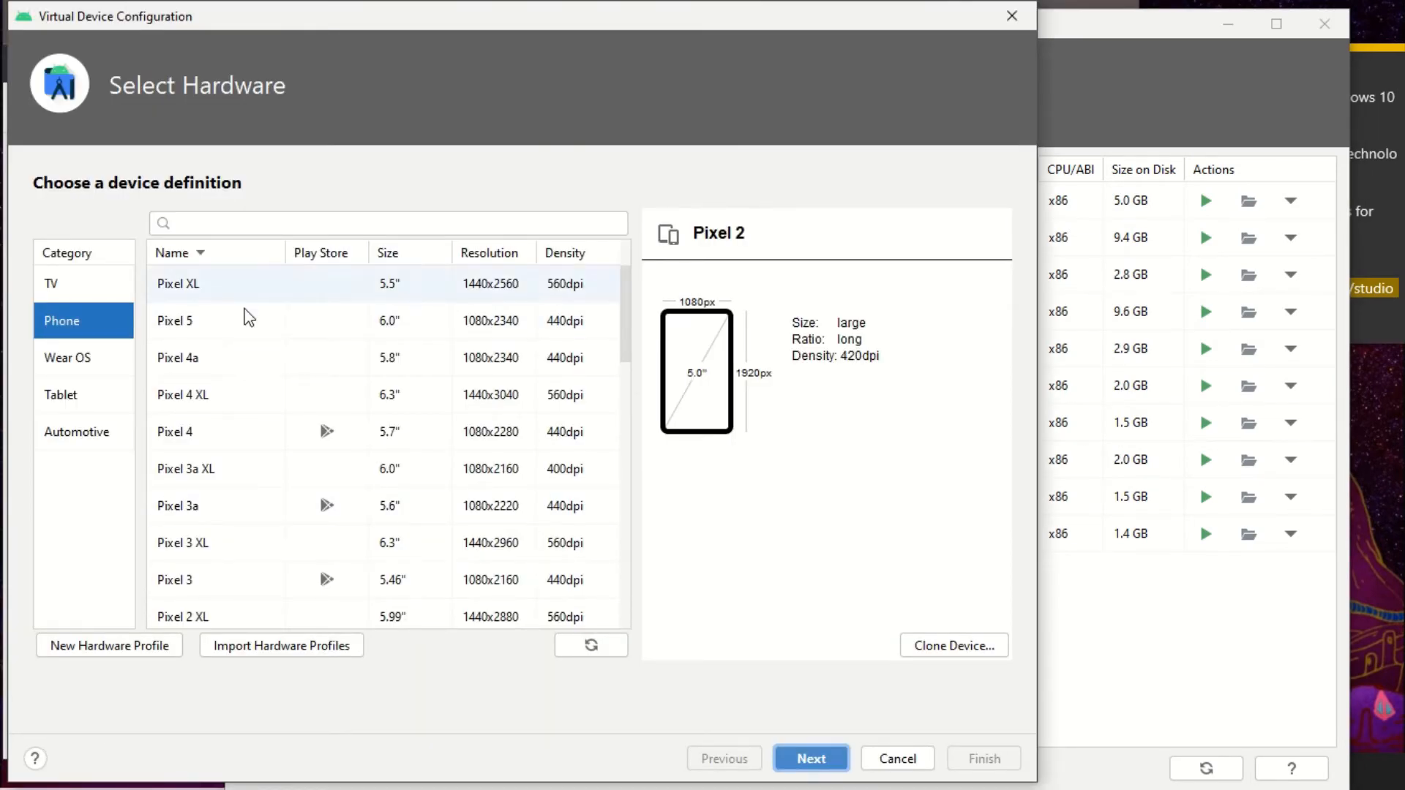
{"action": "left_click", "coordinate": [212, 286]}
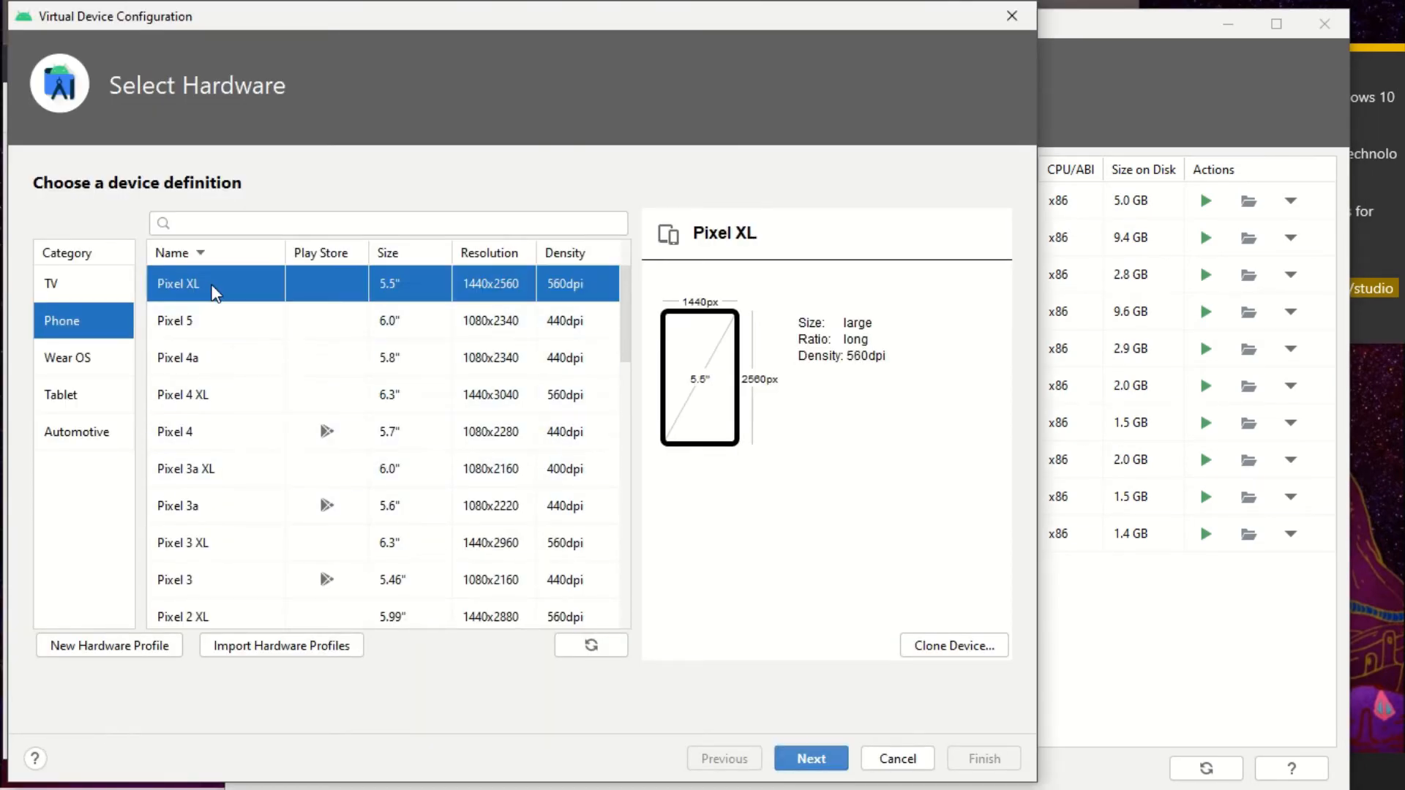
{"action": "left_click", "coordinate": [801, 754]}
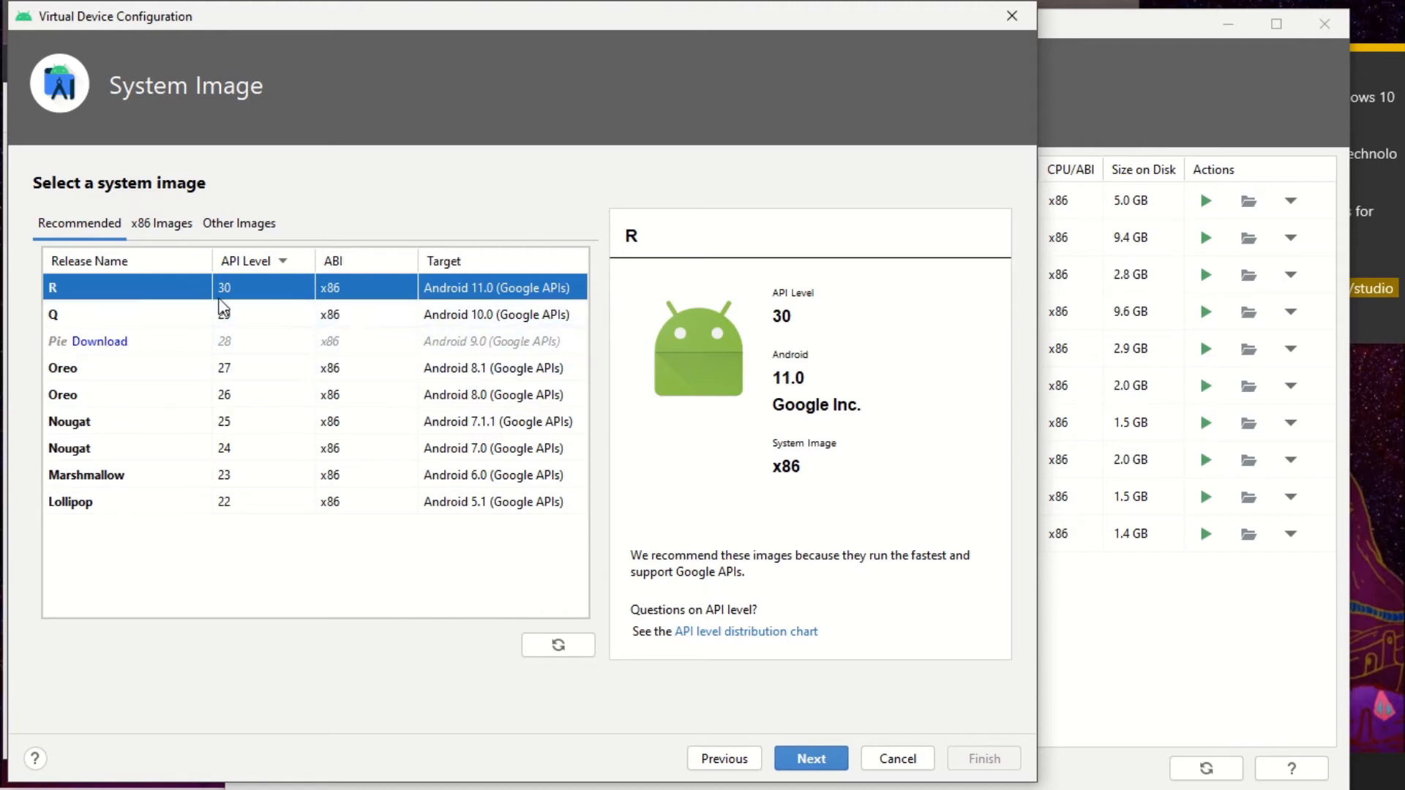
Step: Select the Q system image with API level 29, and download and install the Pie API level 28 image
{"action": "left_click", "coordinate": [220, 311]}
{"action": "left_click", "coordinate": [305, 286]}
{"action": "left_click", "coordinate": [274, 316]}
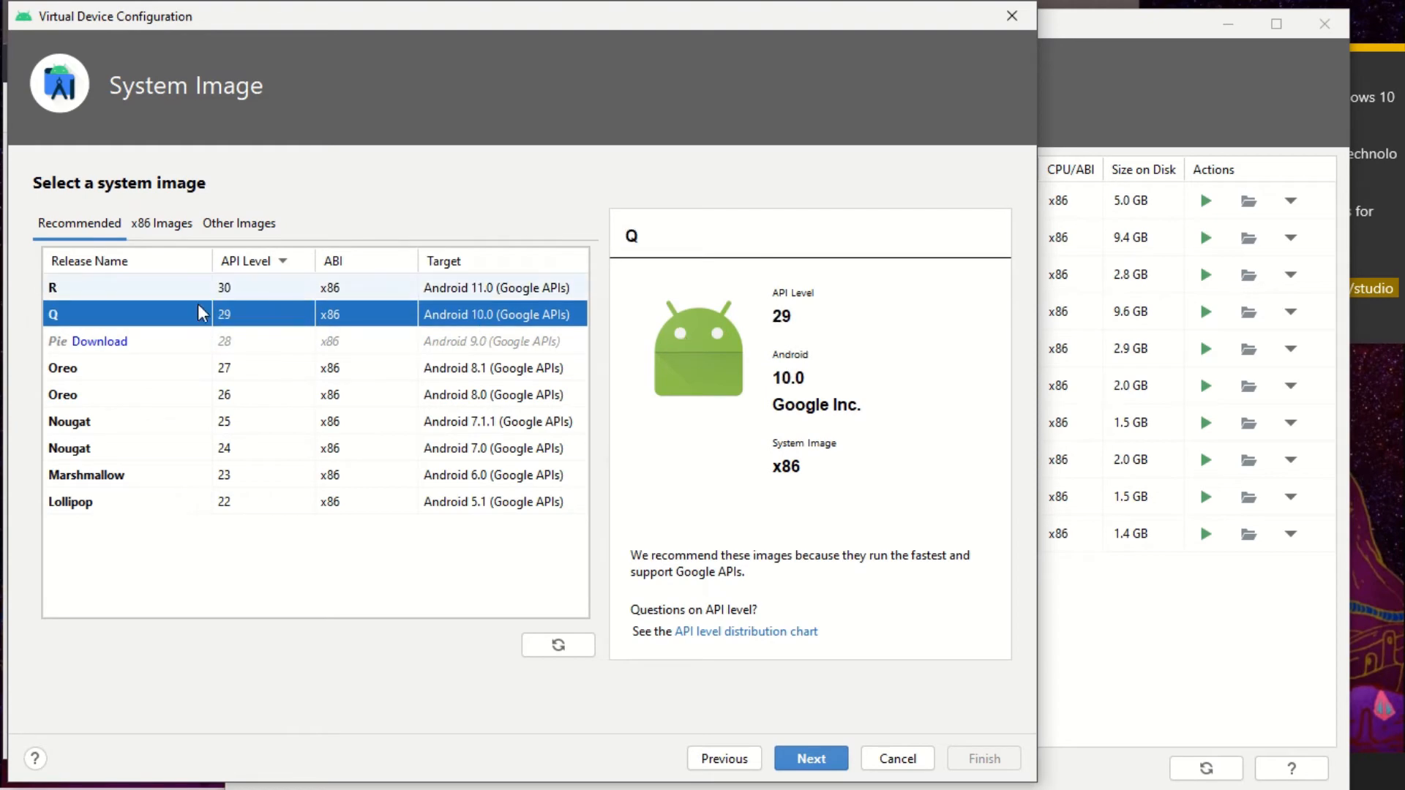
{"action": "left_click", "coordinate": [114, 341]}
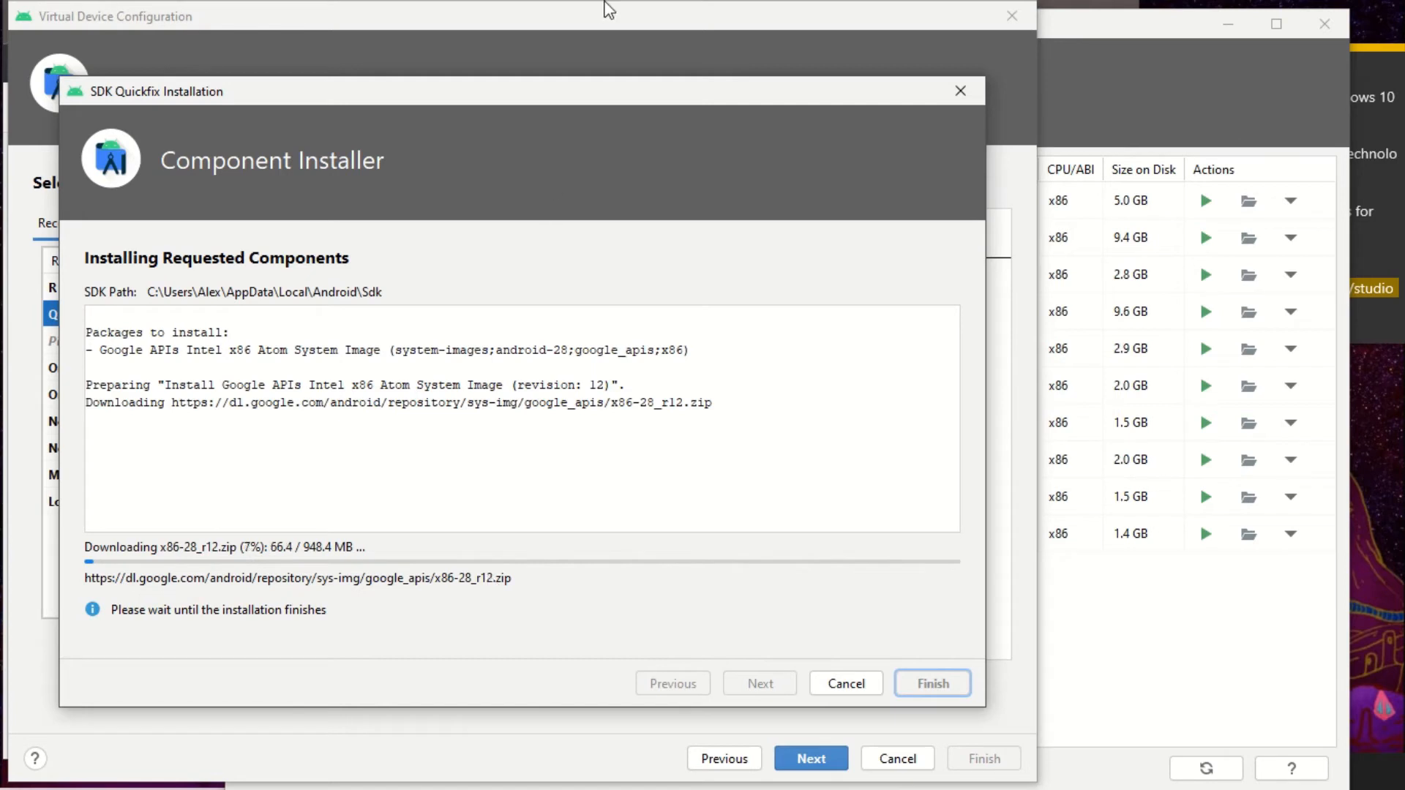
{"action": "left_click", "coordinate": [560, 44]}
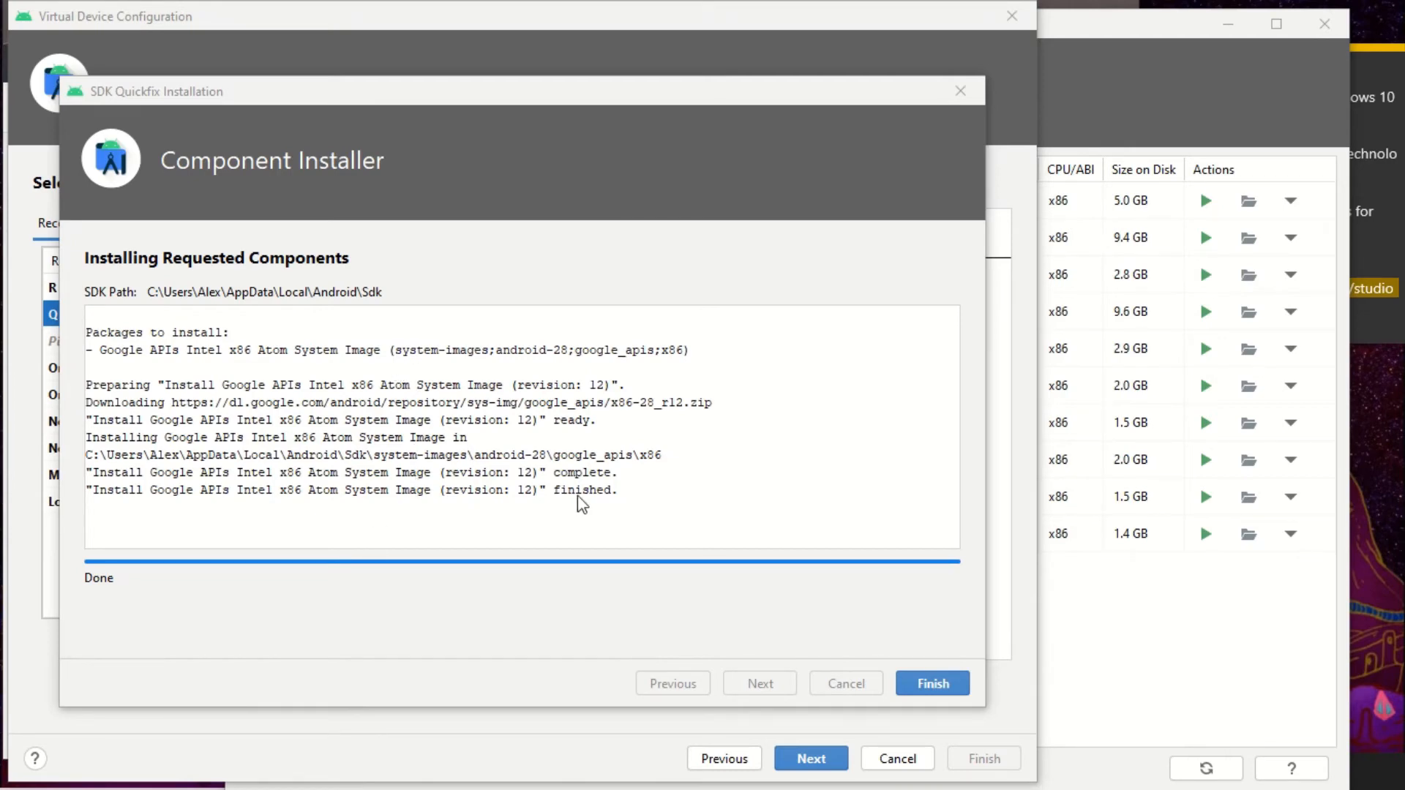
{"action": "left_click", "coordinate": [912, 680]}
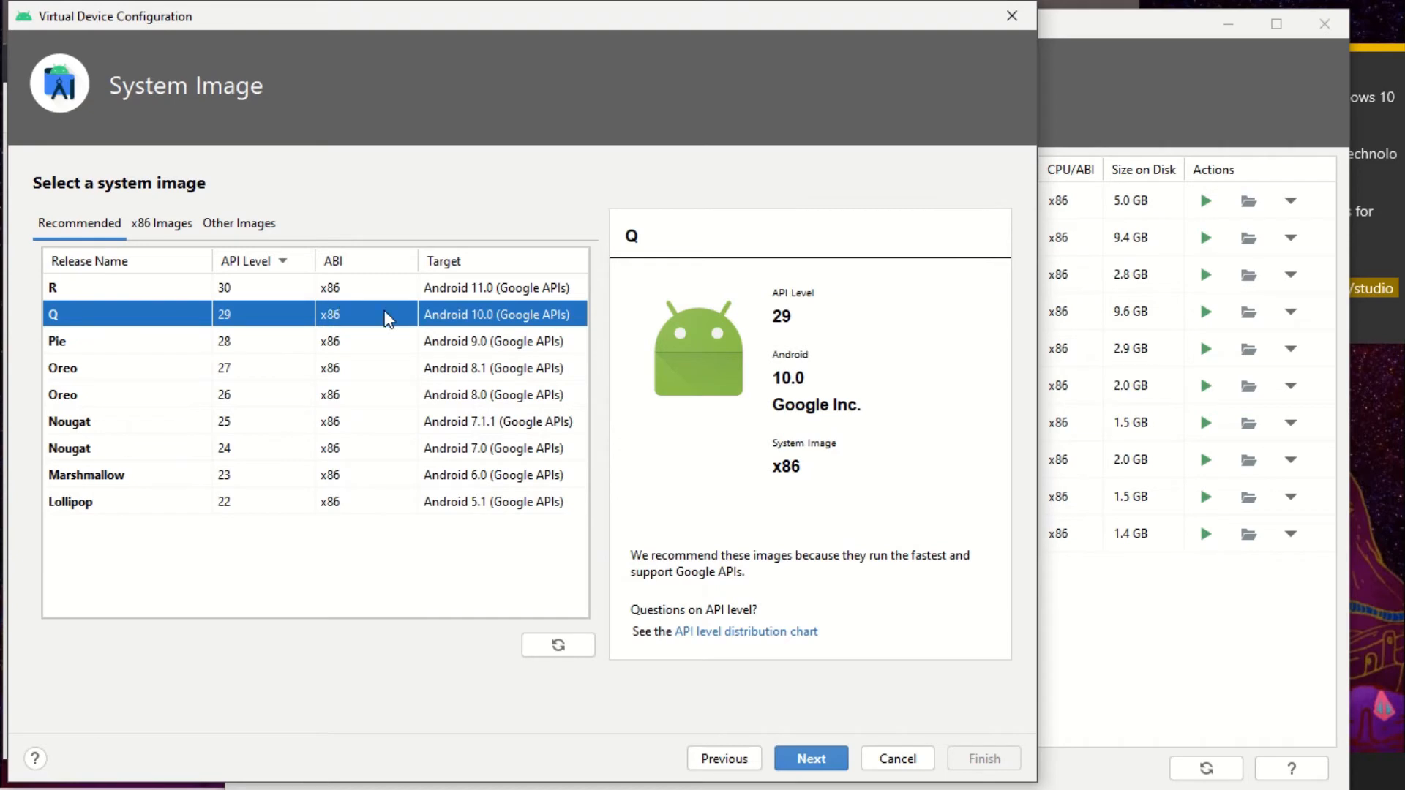
Step: Create the Pixel XL virtual device with the default settings, launch it in the emulator, and power on its screen
{"action": "left_click", "coordinate": [803, 757]}
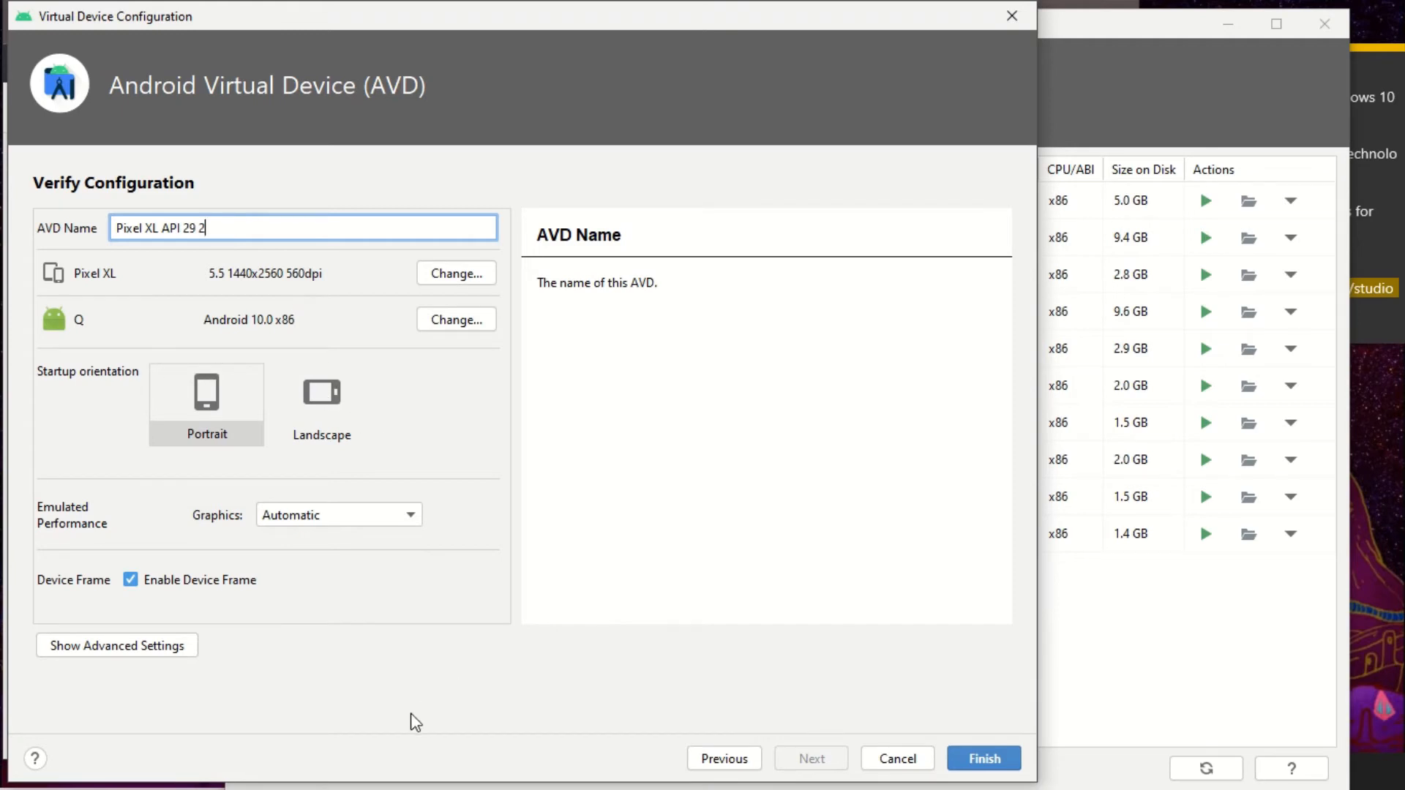
{"action": "left_click", "coordinate": [981, 758]}
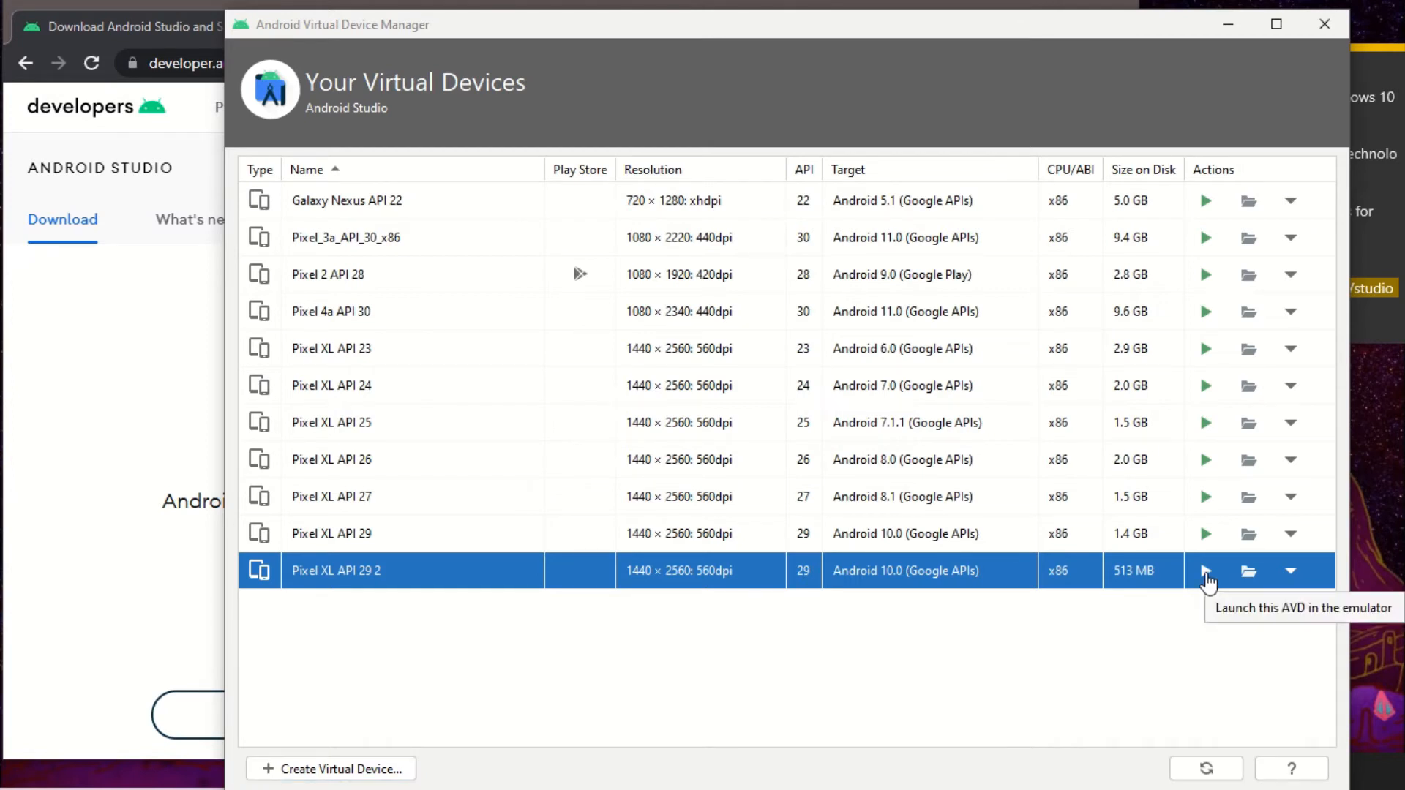
{"action": "left_click", "coordinate": [1206, 571]}
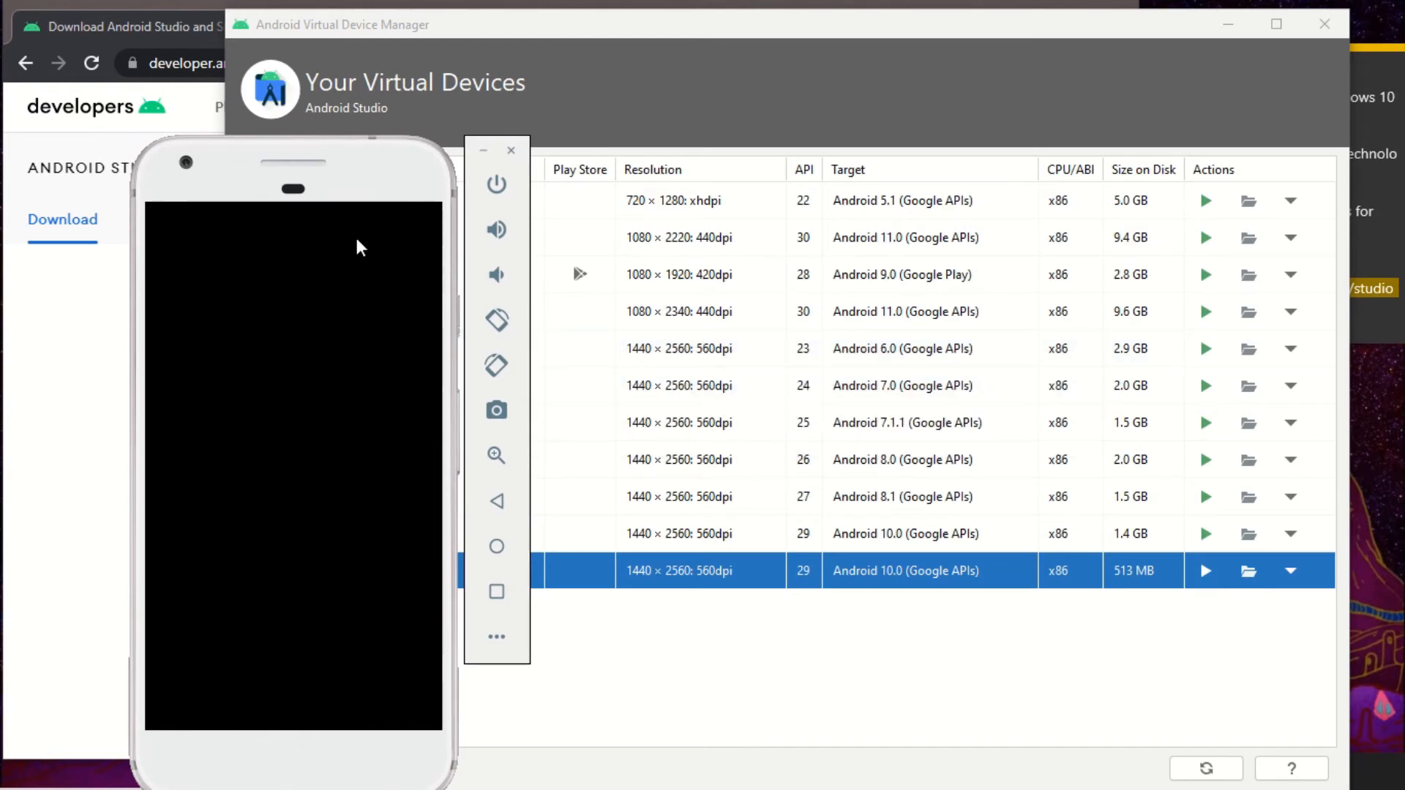
{"action": "left_click_drag", "start_coordinate": [368, 180], "coordinate": [315, 70]}
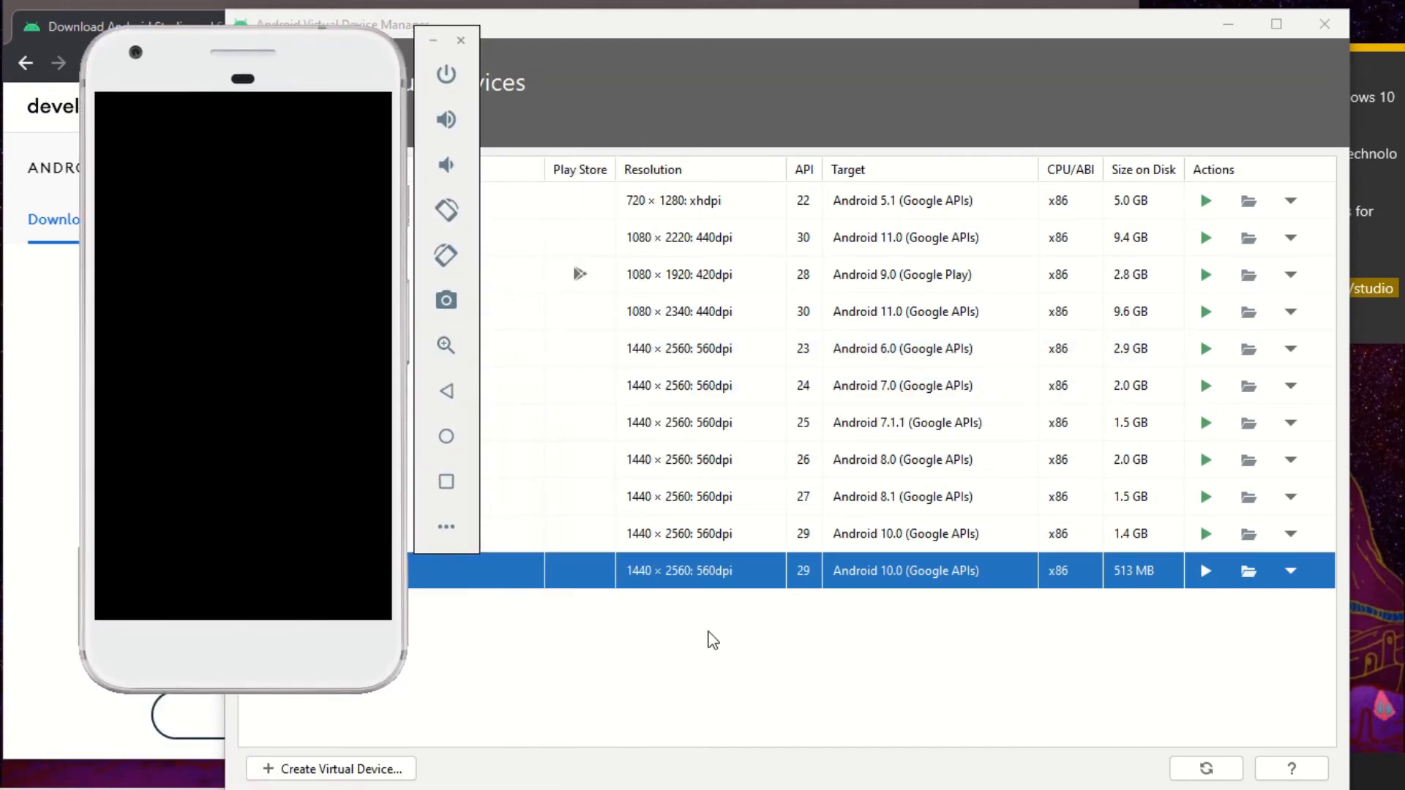
{"action": "left_click", "coordinate": [453, 79]}
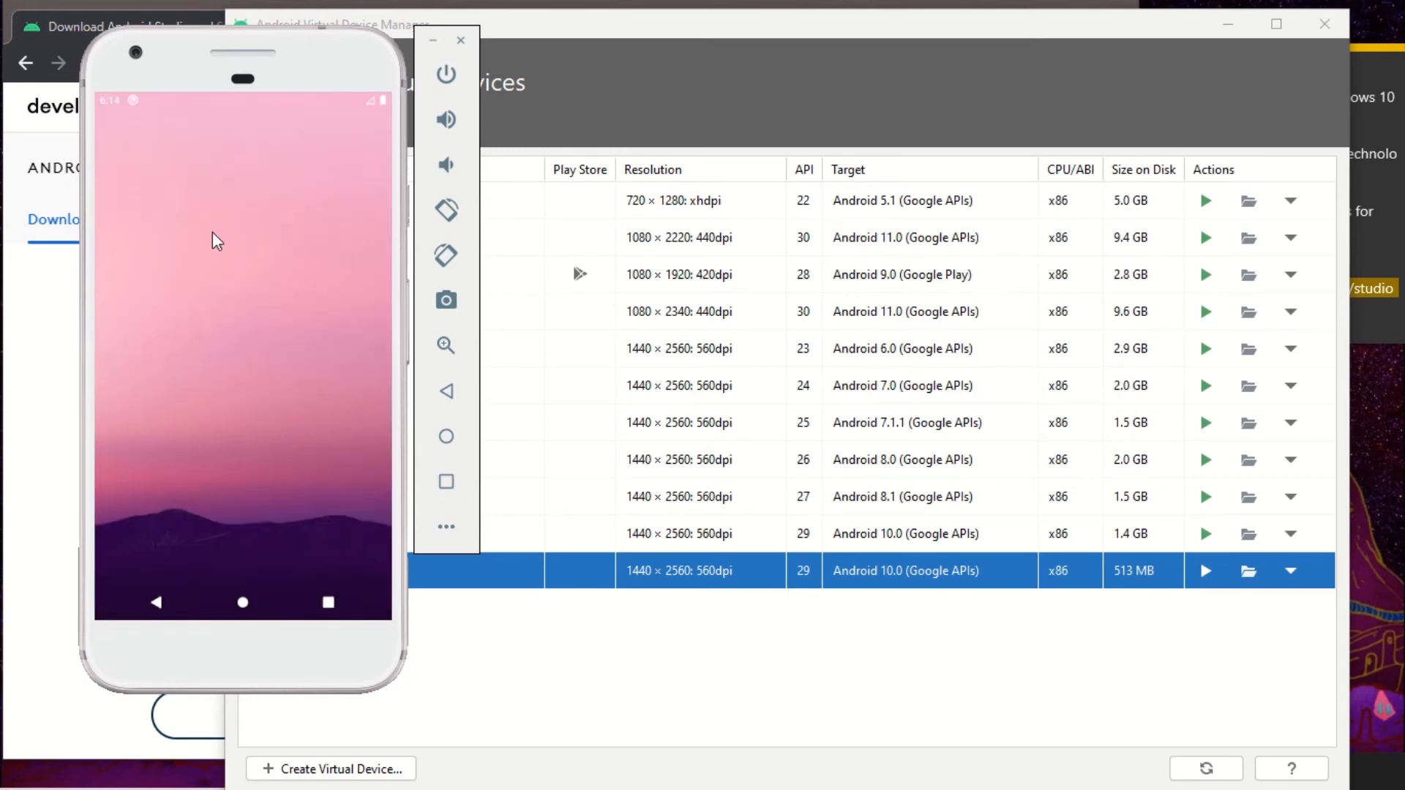
Step: Move the emulator clear of the device names, view its app drawer, and return to the home screen
{"action": "left_click_drag", "start_coordinate": [317, 60], "coordinate": [1252, 84]}
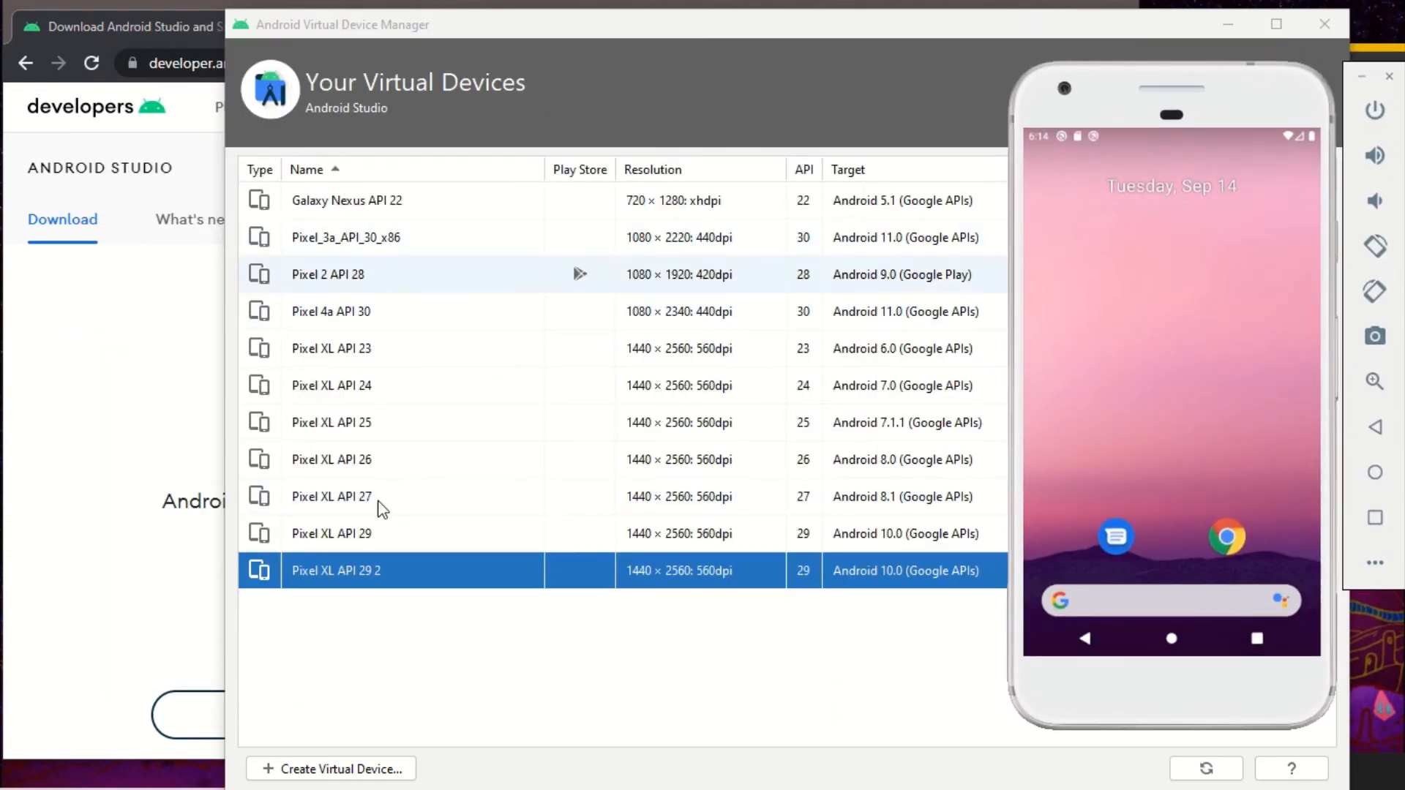
{"action": "left_click_drag", "start_coordinate": [1164, 626], "coordinate": [1157, 518]}
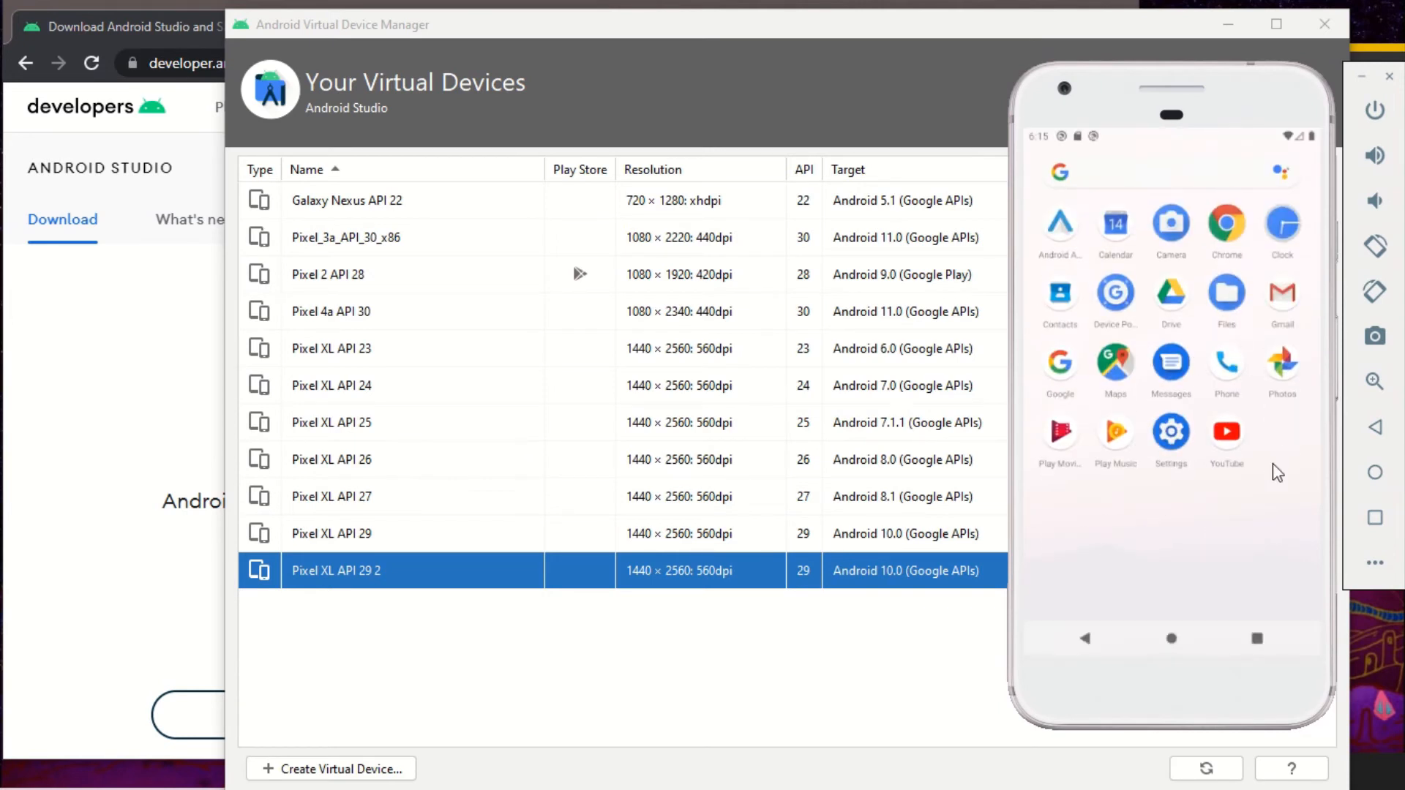
{"action": "left_click_drag", "start_coordinate": [1190, 244], "coordinate": [1214, 398]}
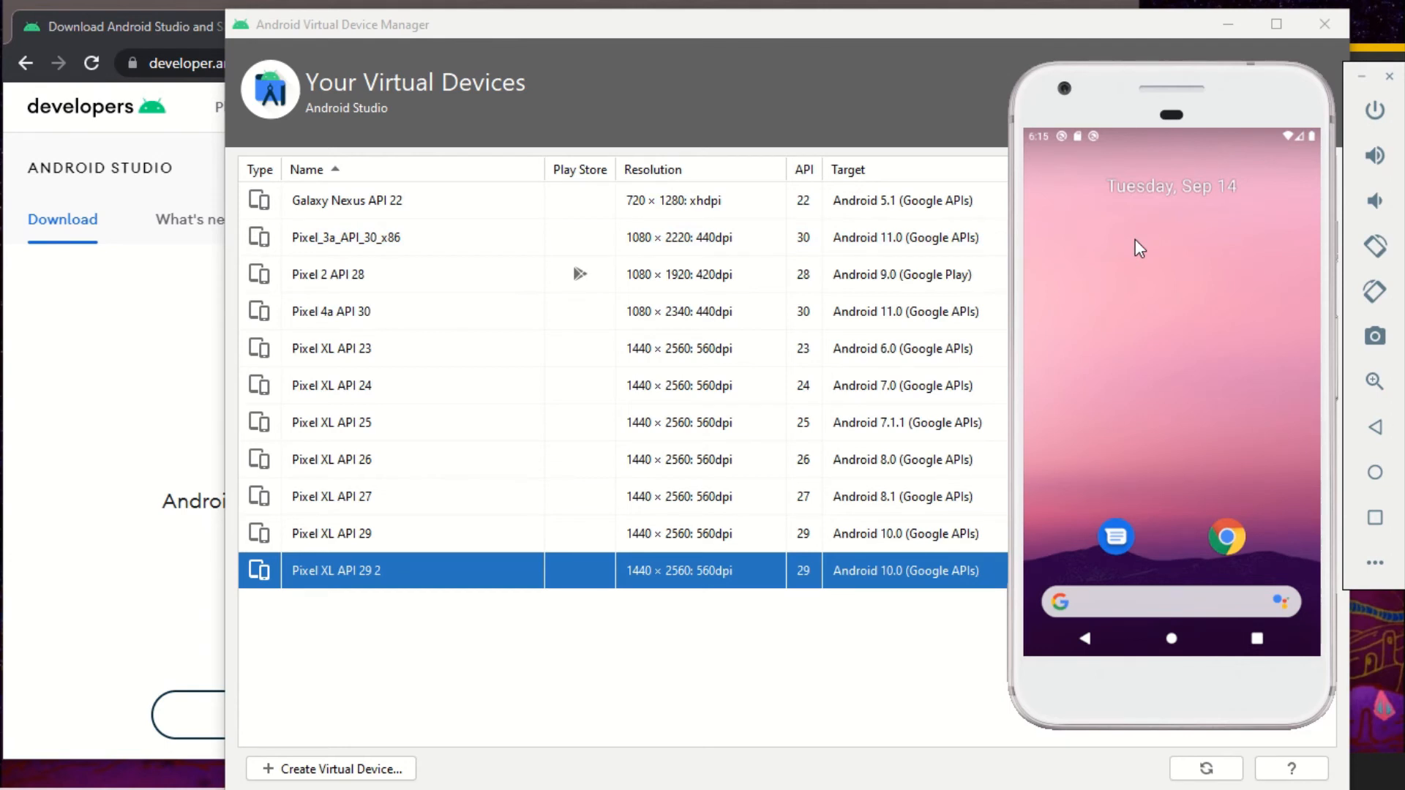
Step: Try to wipe the data of the Pixel XL API 29 2 device while its emulator is running
{"action": "left_click", "coordinate": [796, 626]}
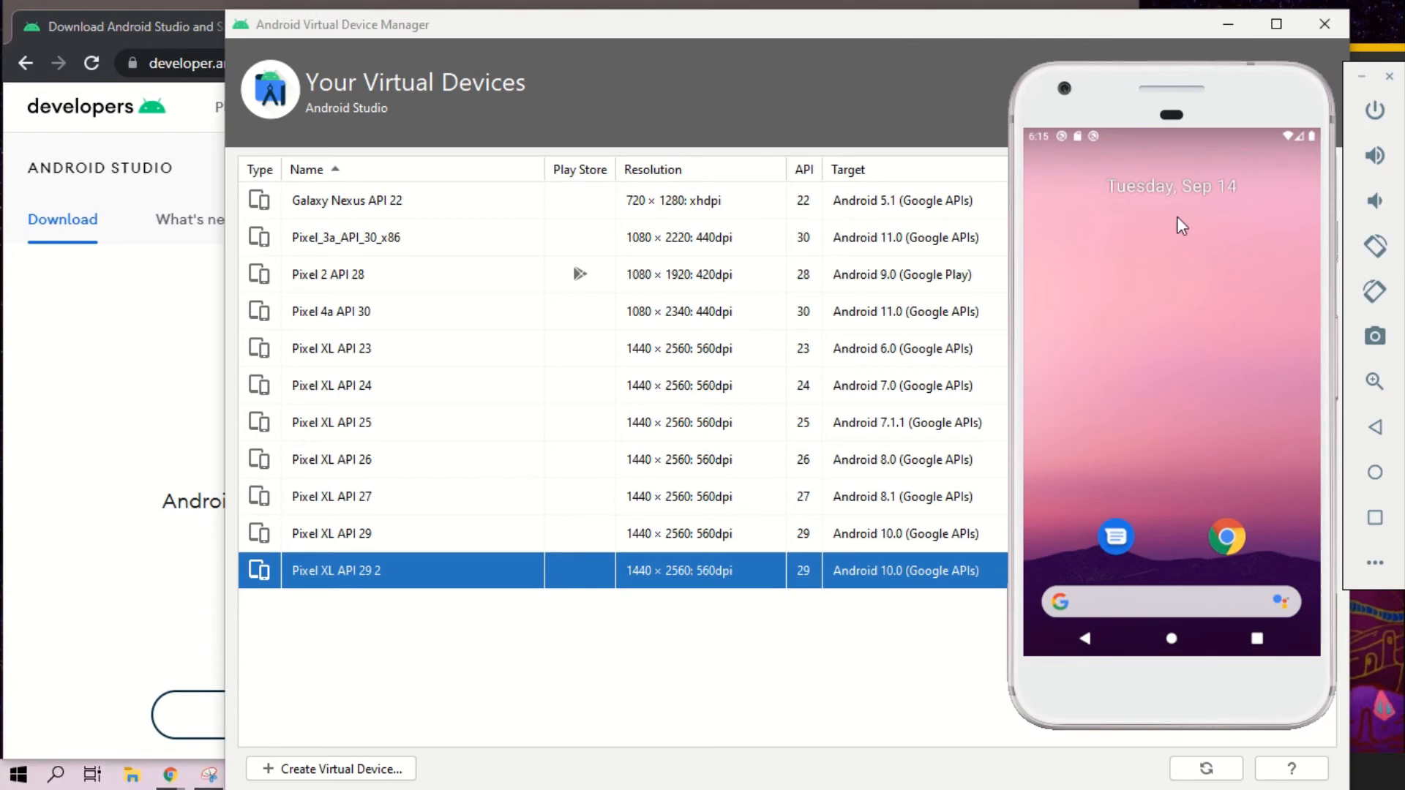
{"action": "left_click", "coordinate": [875, 652]}
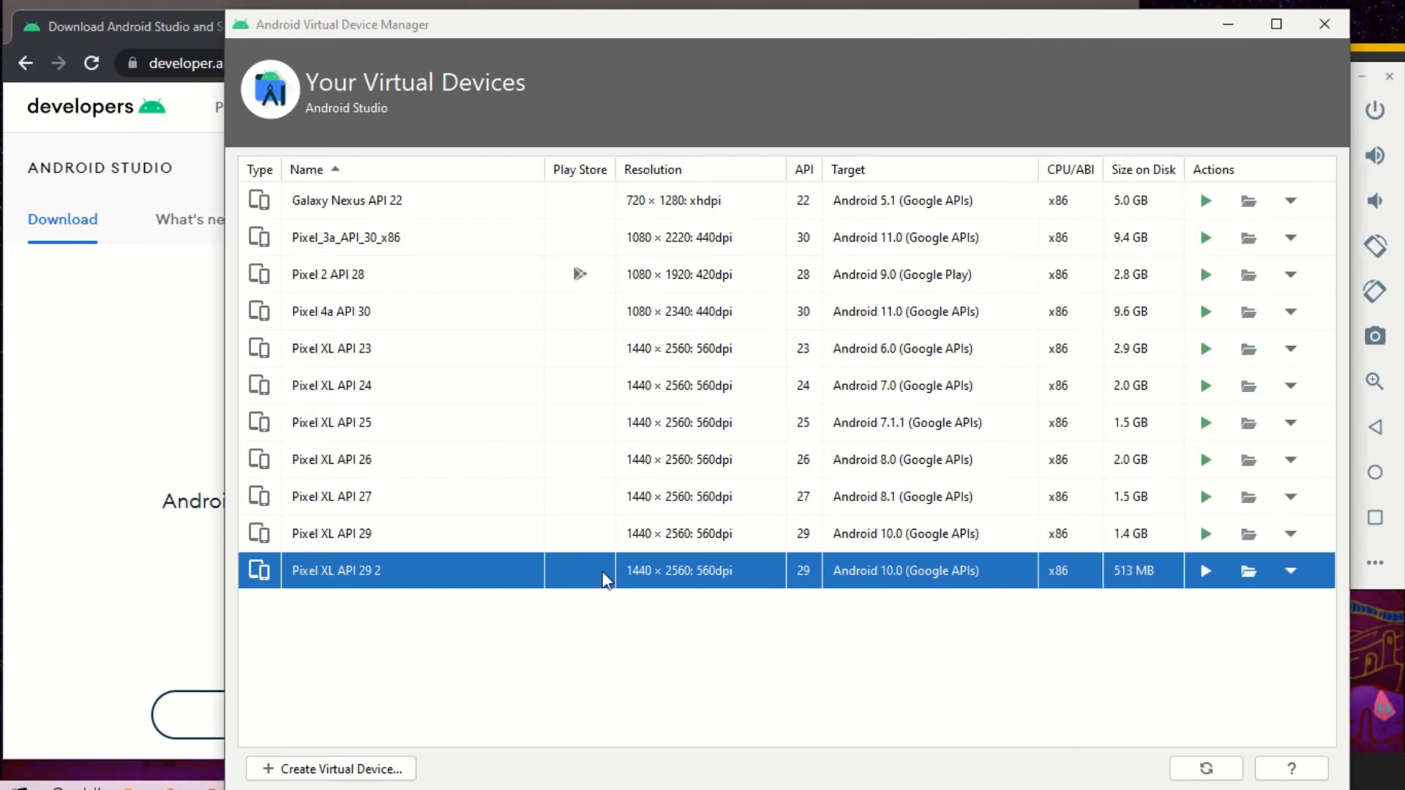
{"action": "left_click", "coordinate": [1295, 572]}
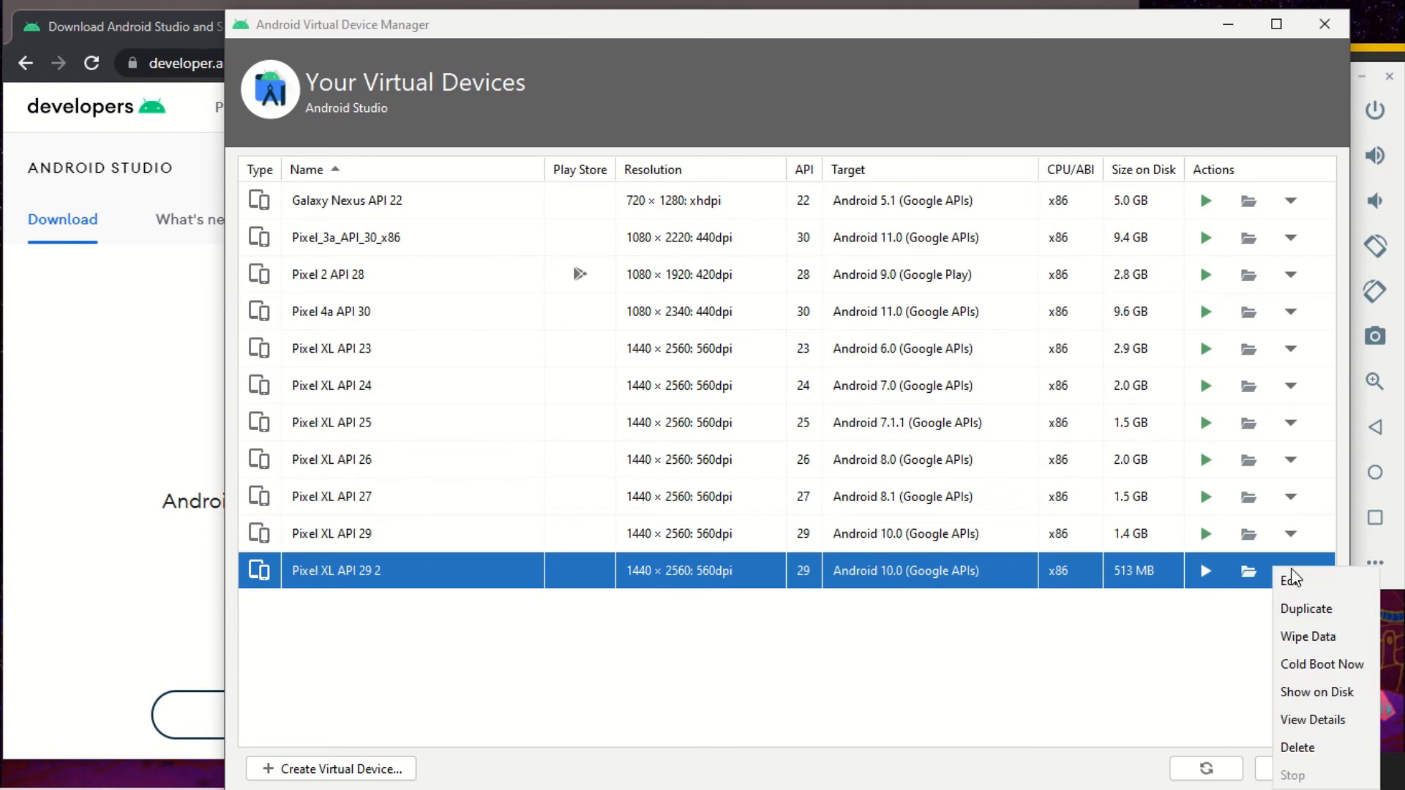
{"action": "left_click", "coordinate": [1315, 637]}
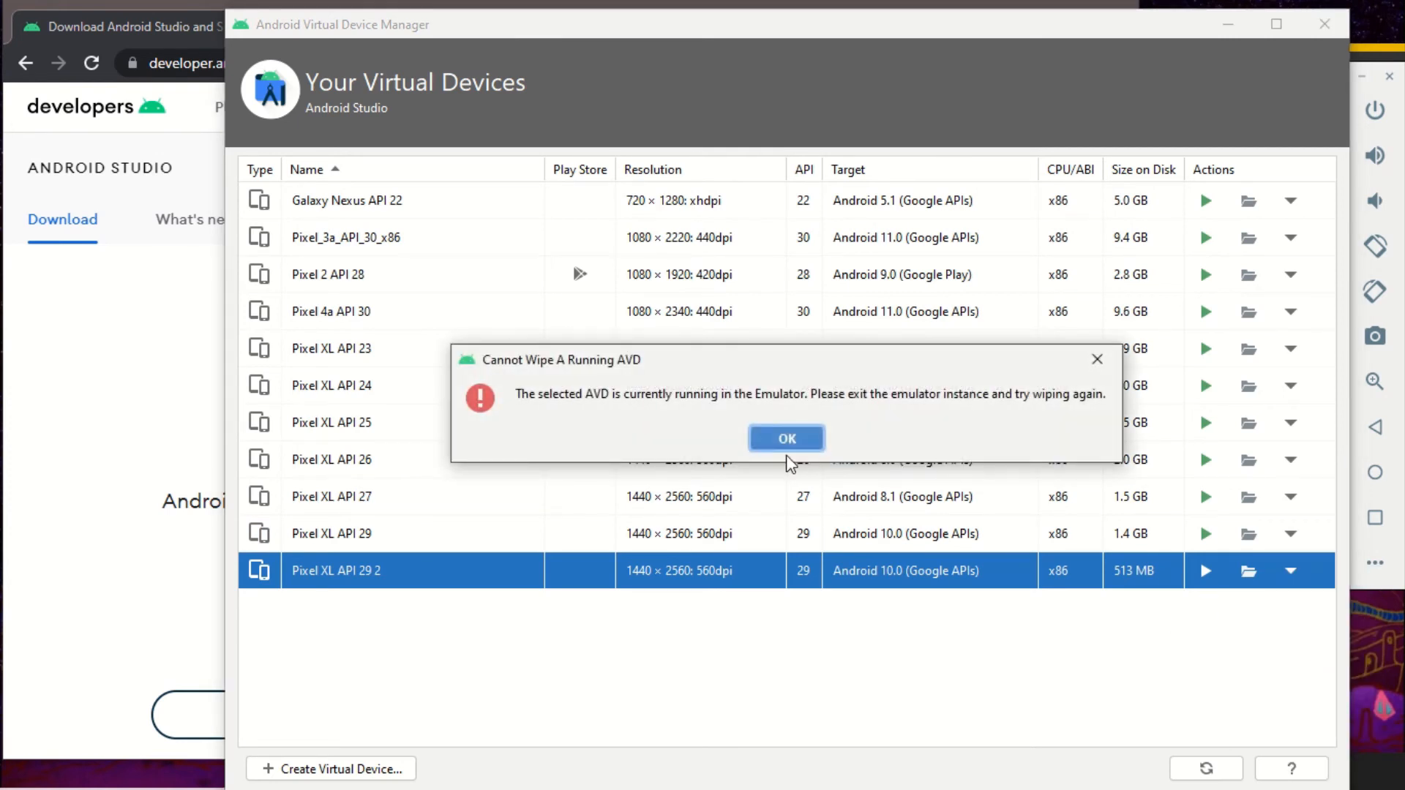
{"action": "left_click", "coordinate": [779, 438]}
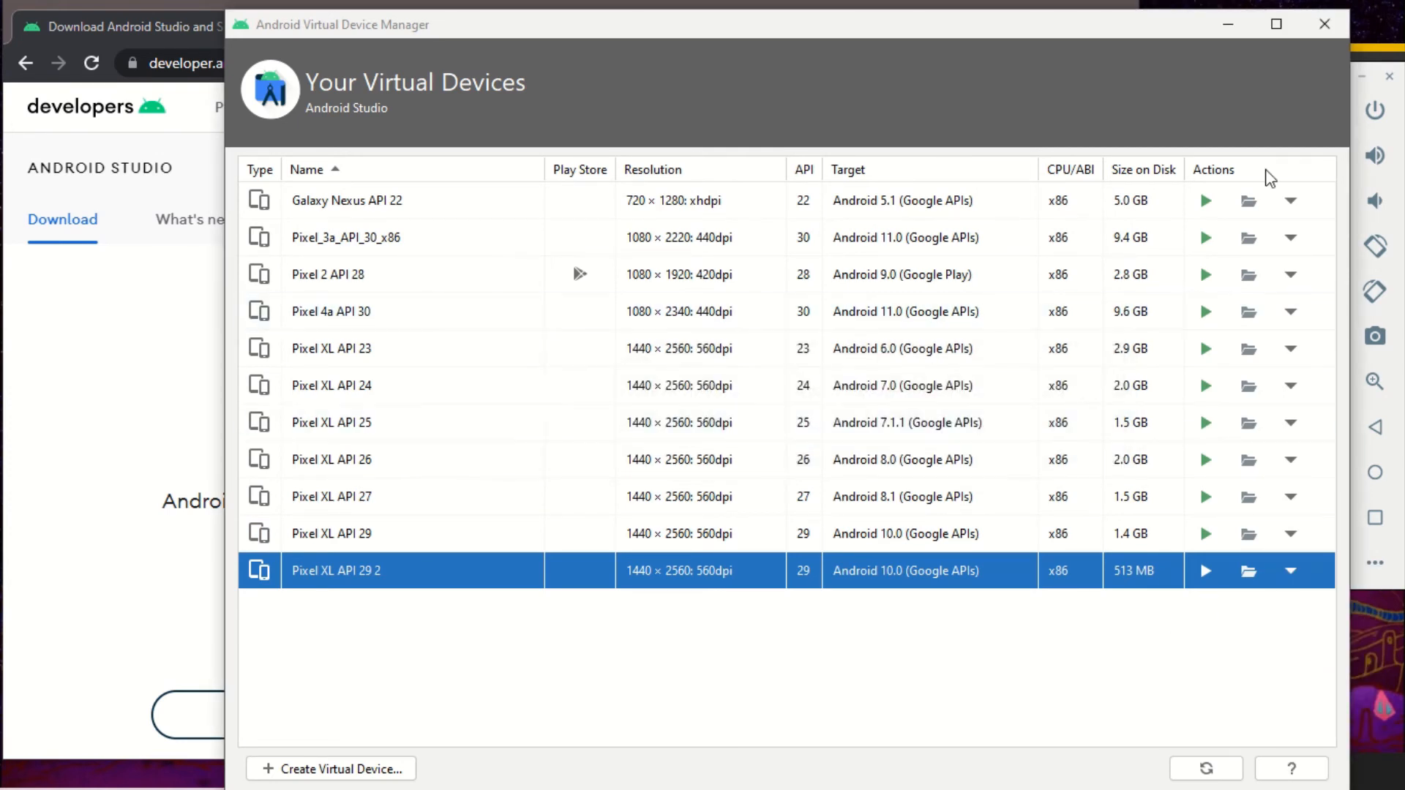
Step: Close the running emulator and wipe the user data of the Pixel XL API 29 2 virtual device
{"action": "left_click", "coordinate": [1393, 83]}
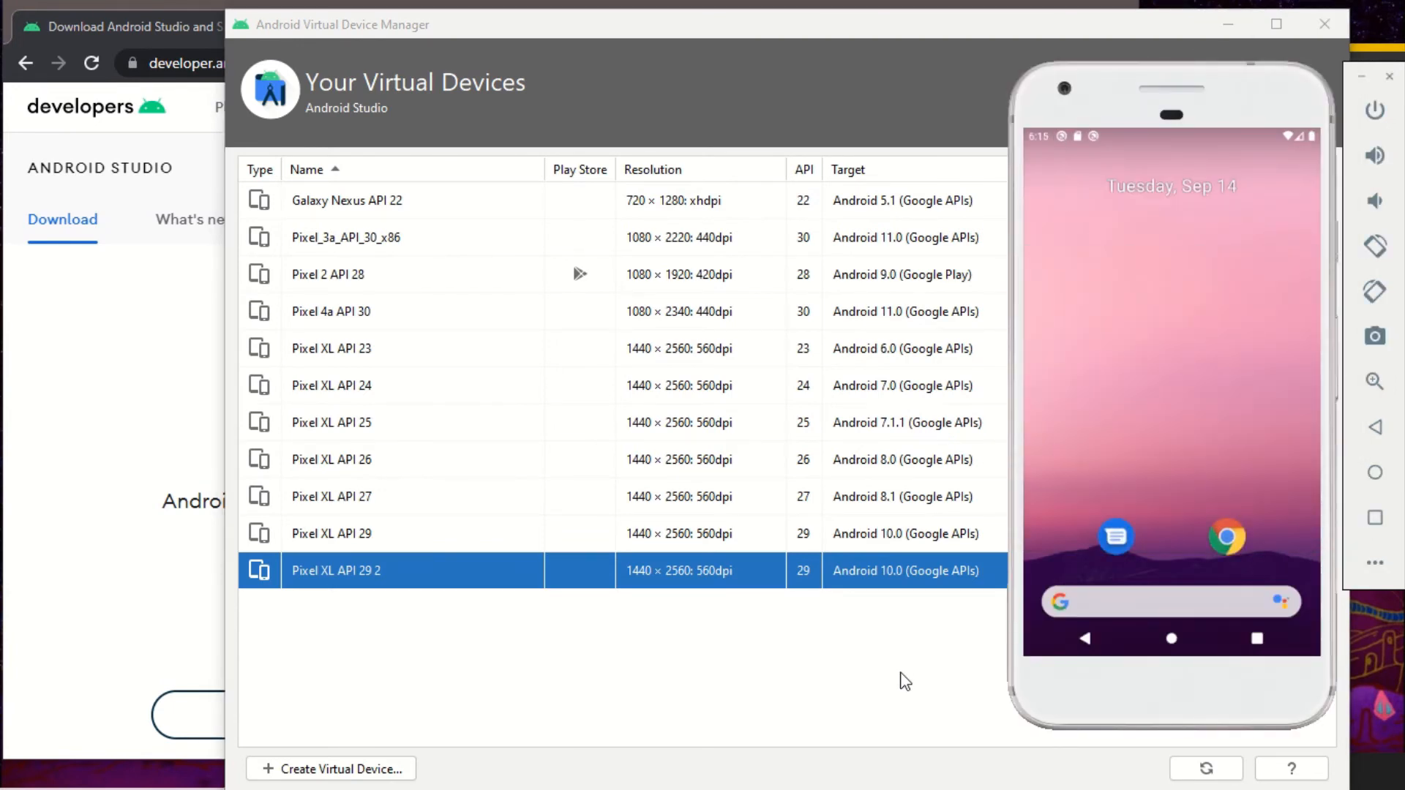
{"action": "left_click", "coordinate": [1291, 571]}
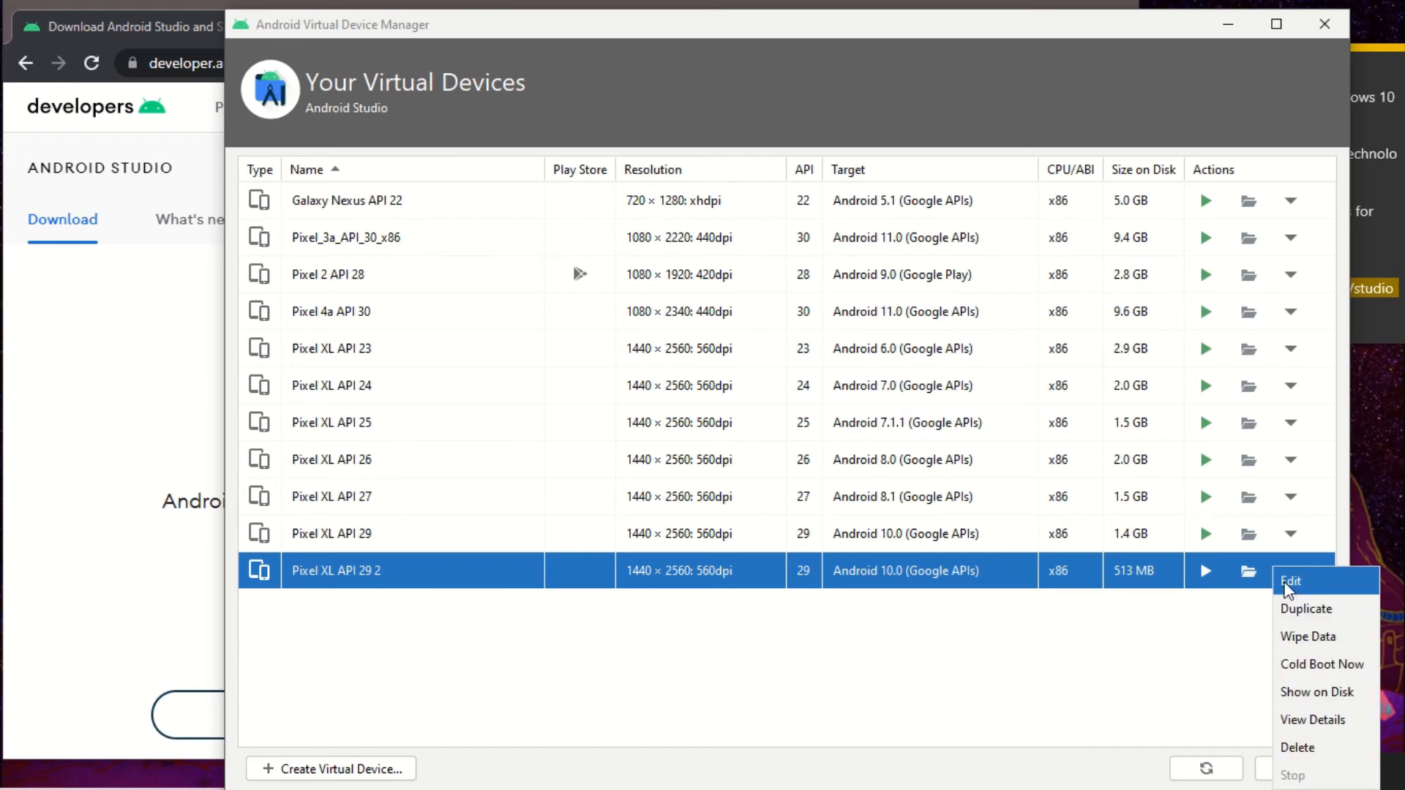
{"action": "left_click", "coordinate": [1299, 633]}
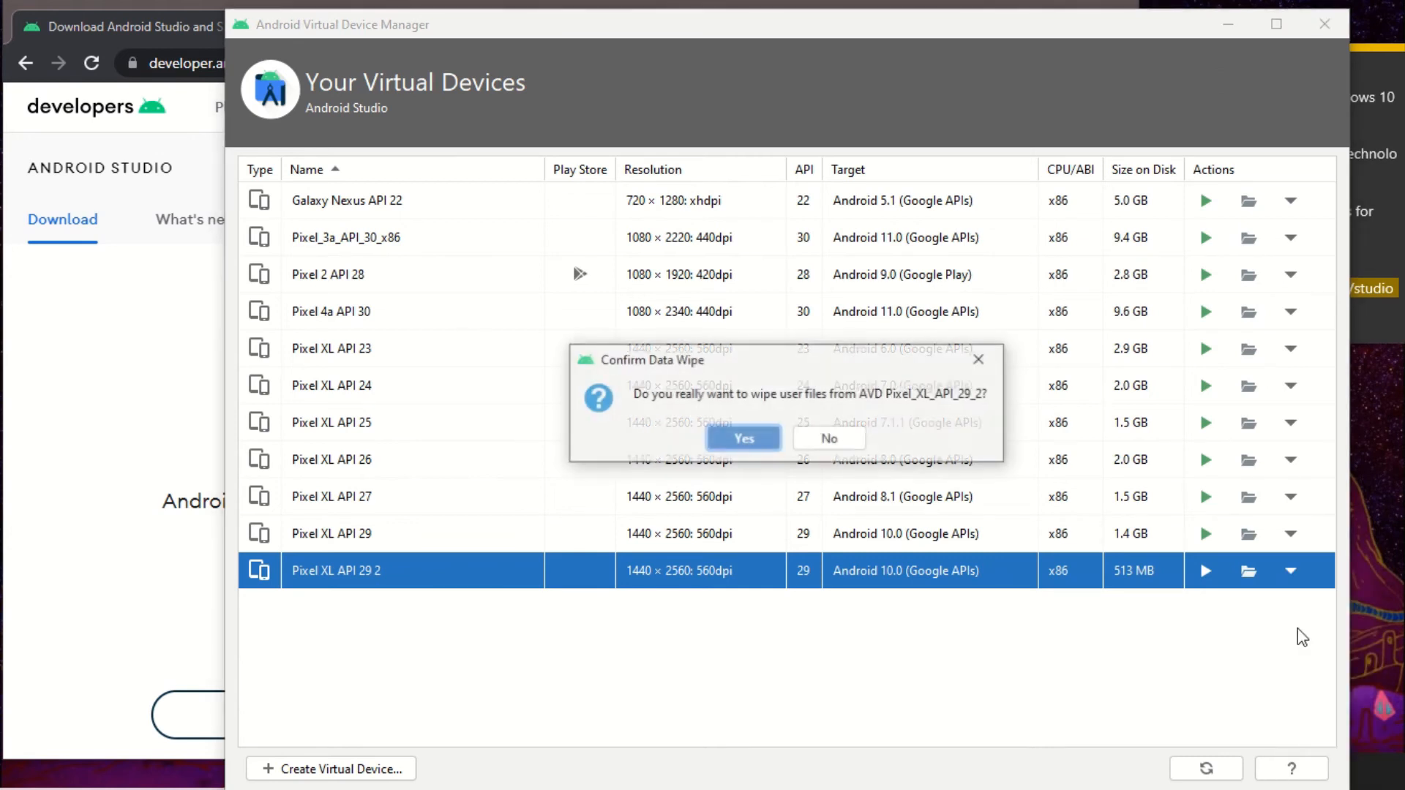
{"action": "left_click", "coordinate": [744, 439]}
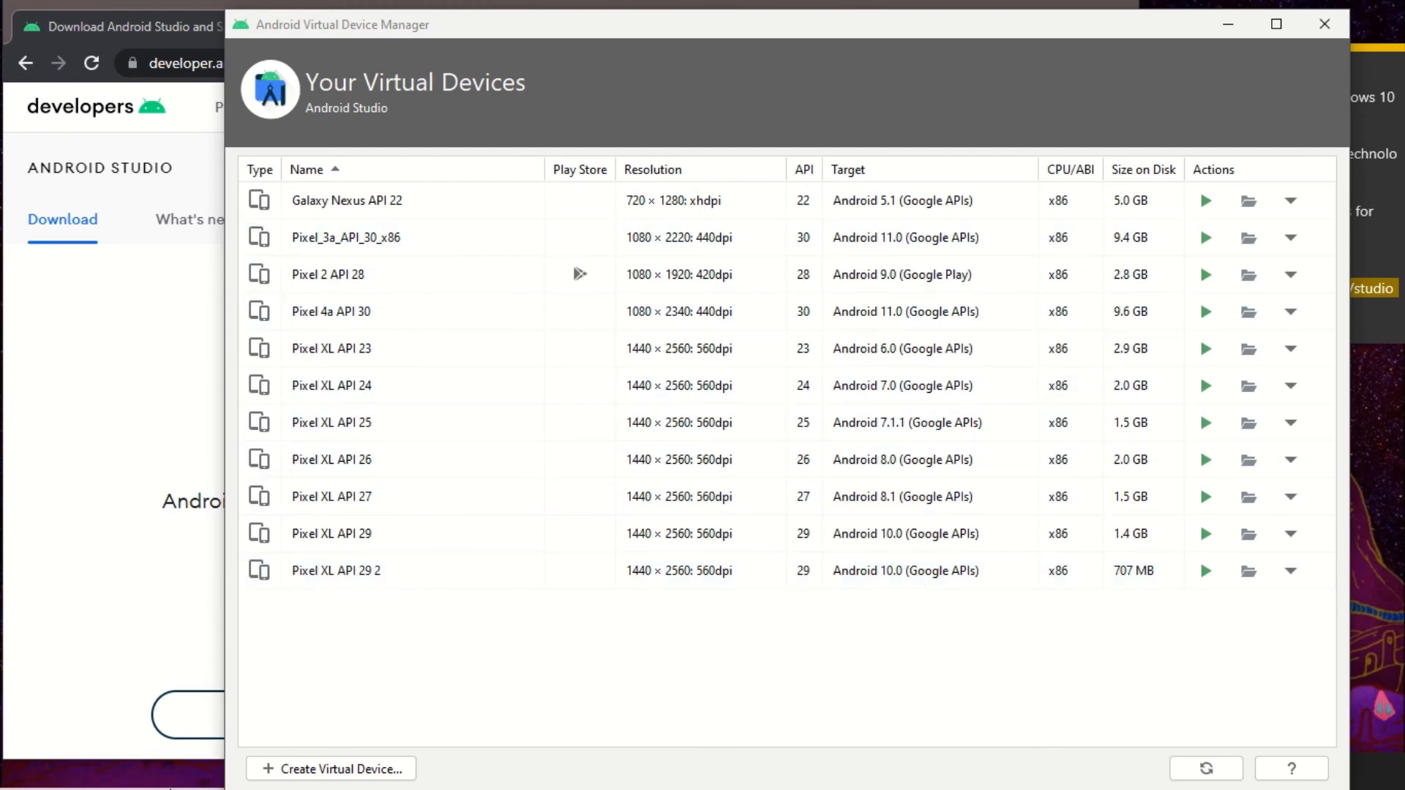
Step: Search Windows for "env" and open the Environment Variables dialog from the system properties
{"action": "left_click", "coordinate": [58, 776]}
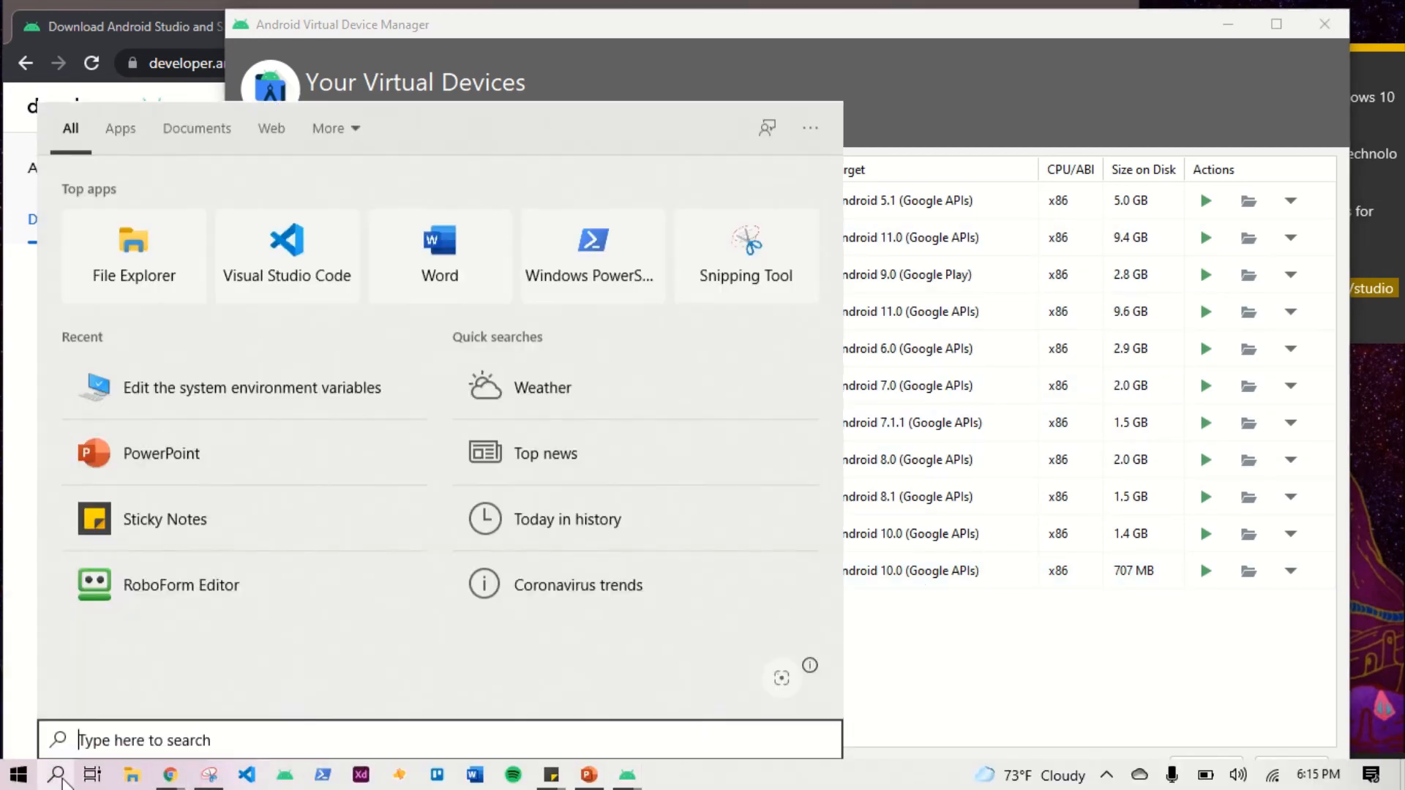
{"action": "type", "text": "env"}
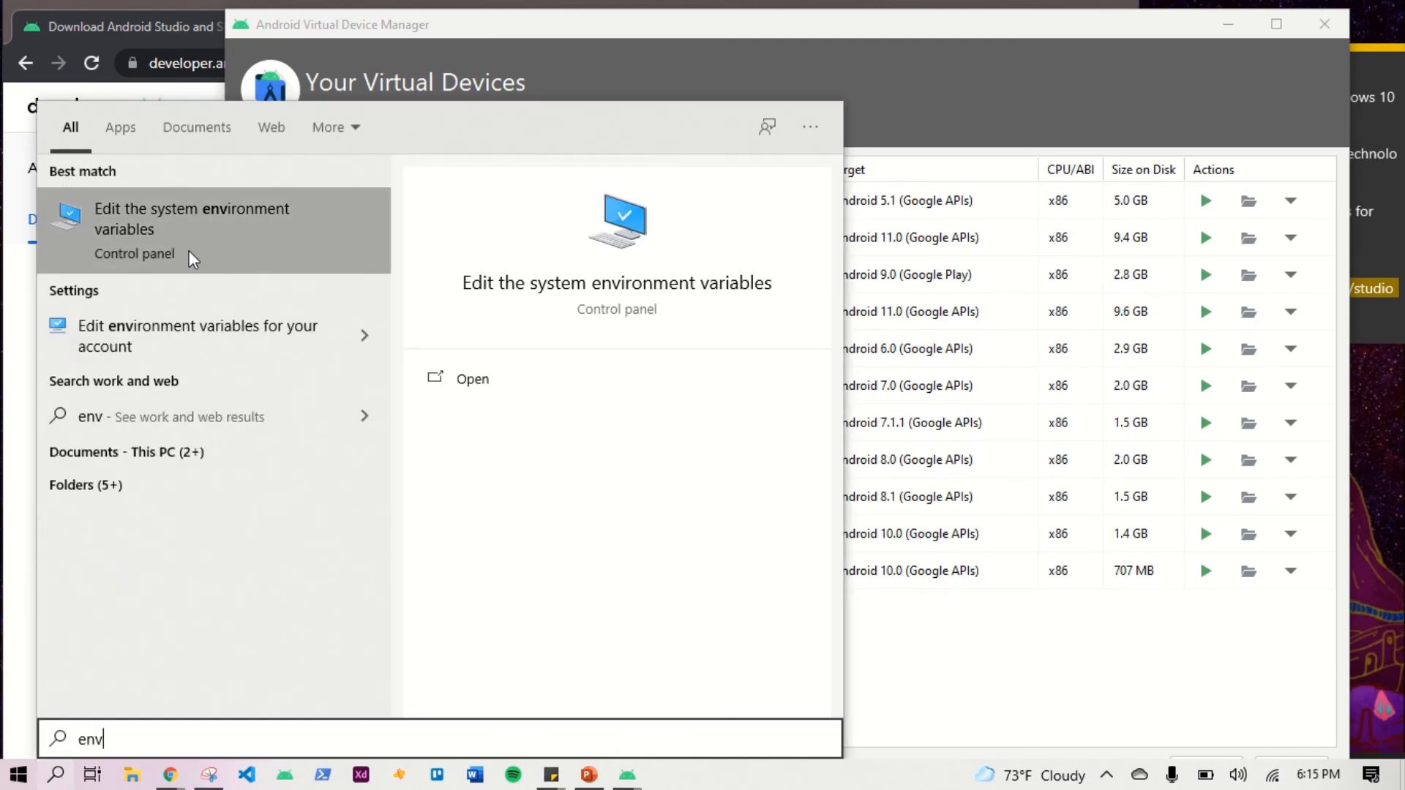
{"action": "left_click", "coordinate": [189, 250]}
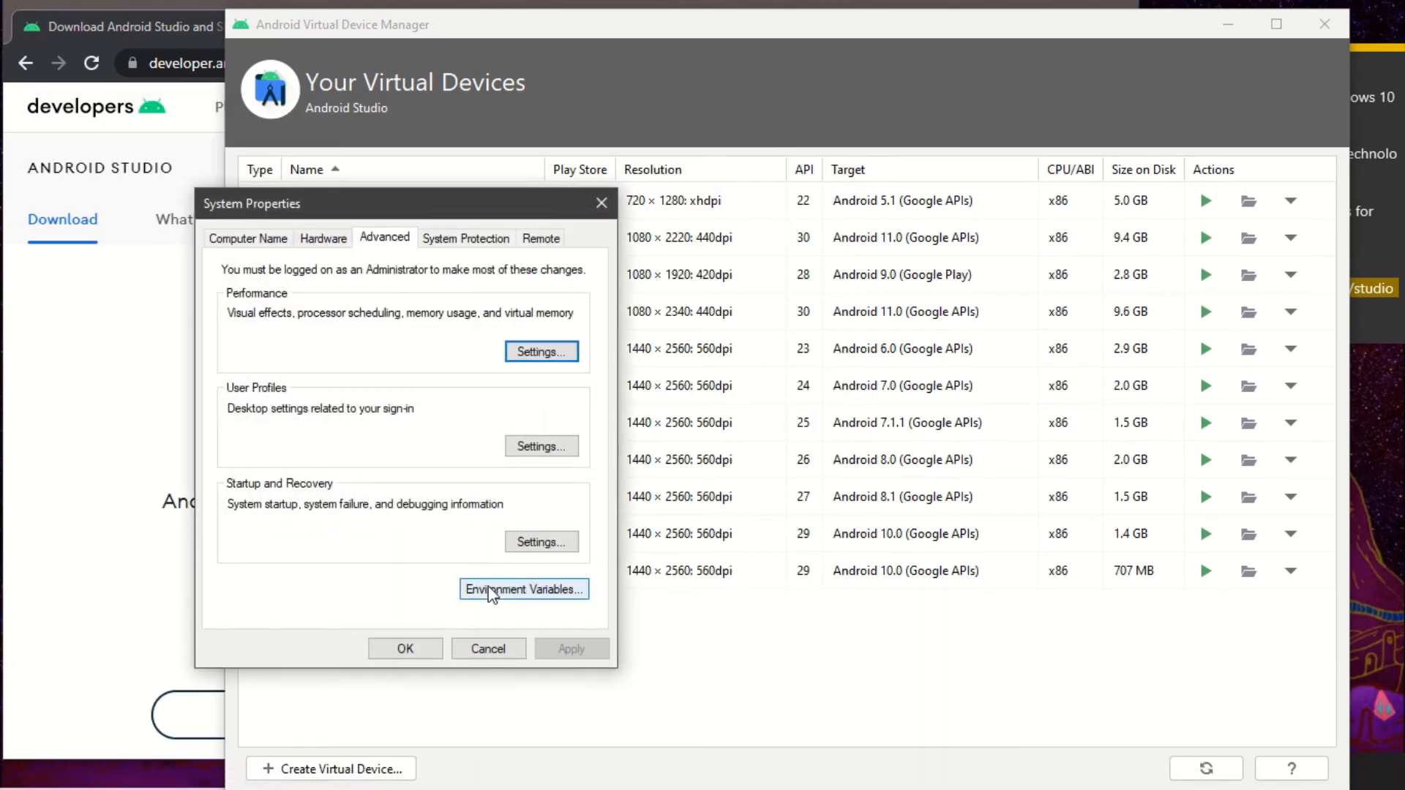
{"action": "left_click", "coordinate": [492, 591]}
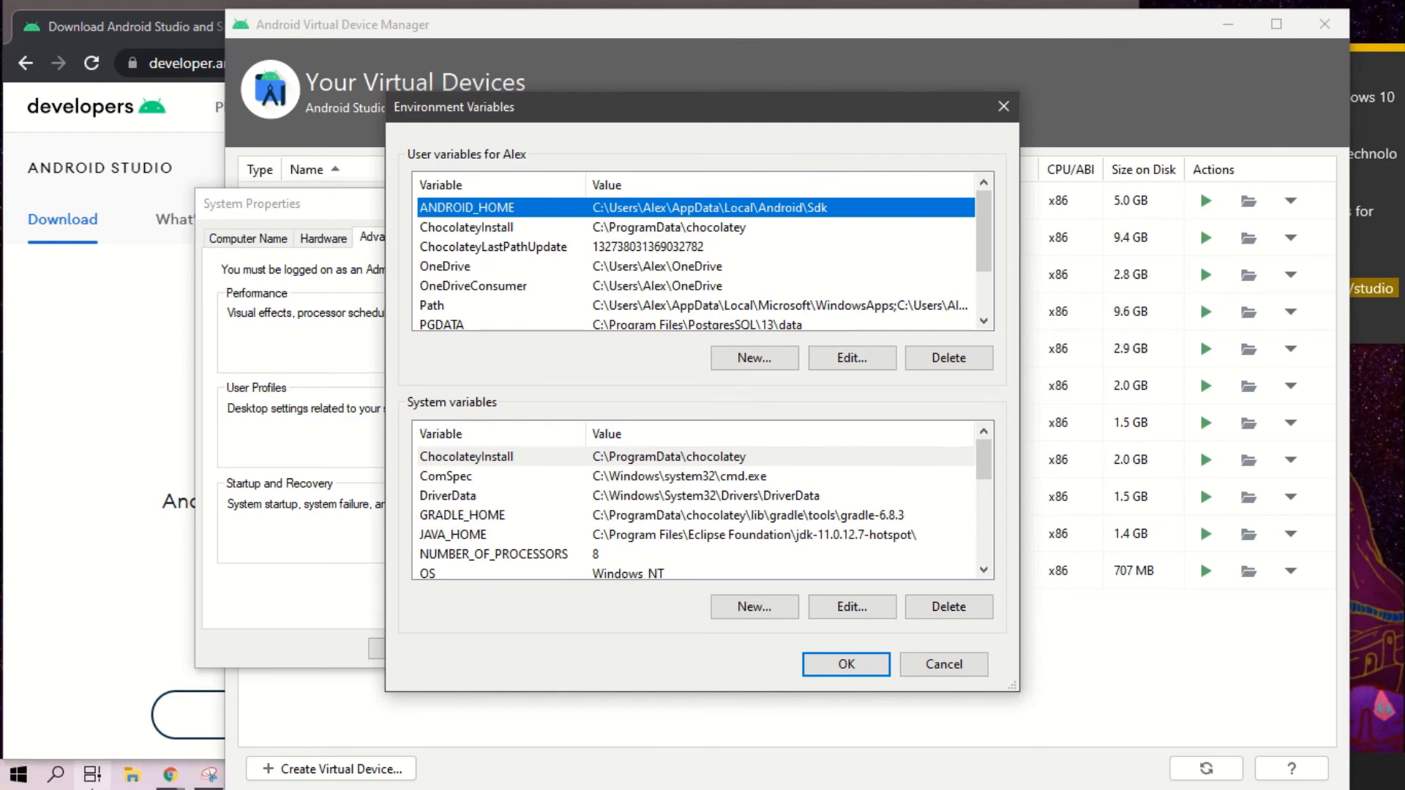
Step: Switch to File Explorer and open the ProgramData folder on Local Disk (C:)
{"action": "left_click", "coordinate": [134, 782]}
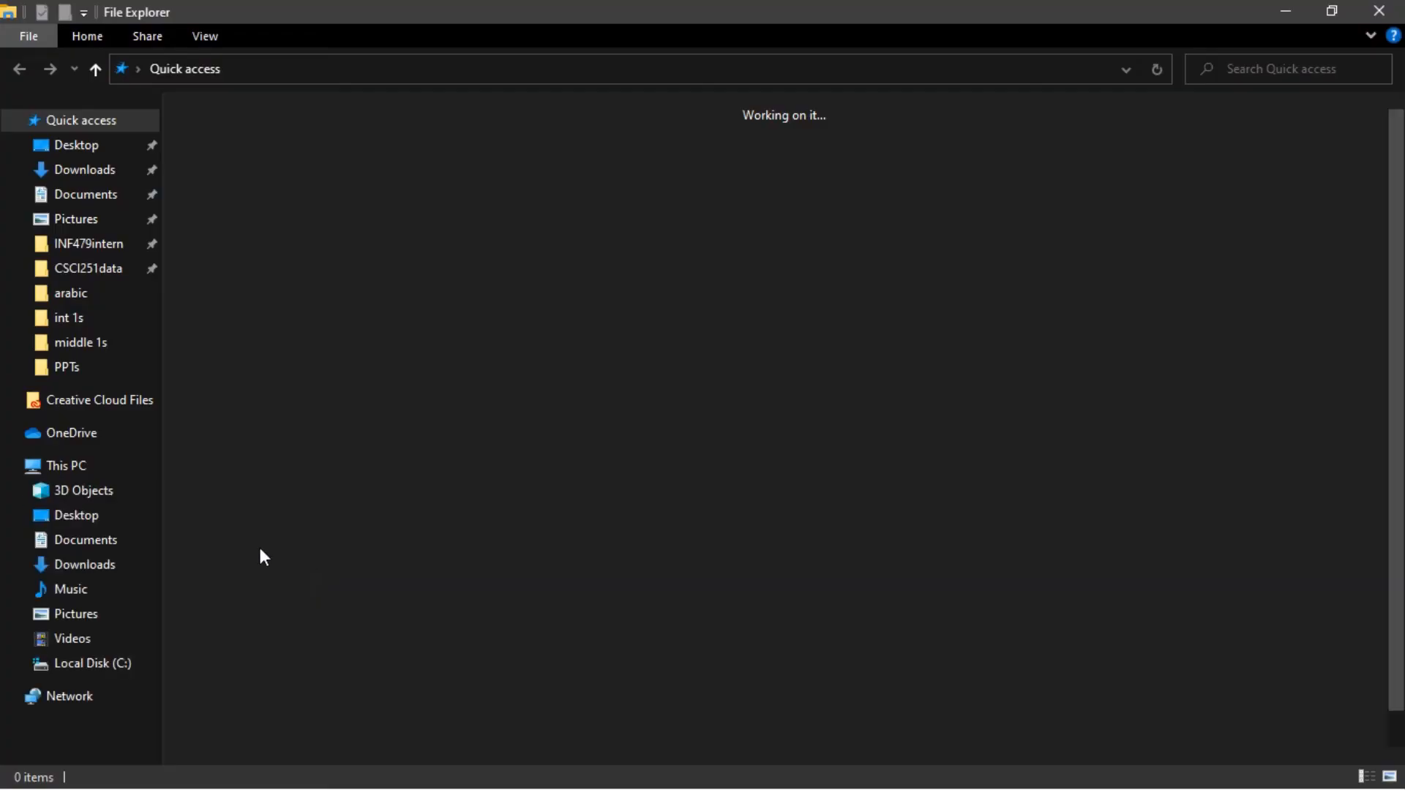
{"action": "left_click", "coordinate": [74, 666]}
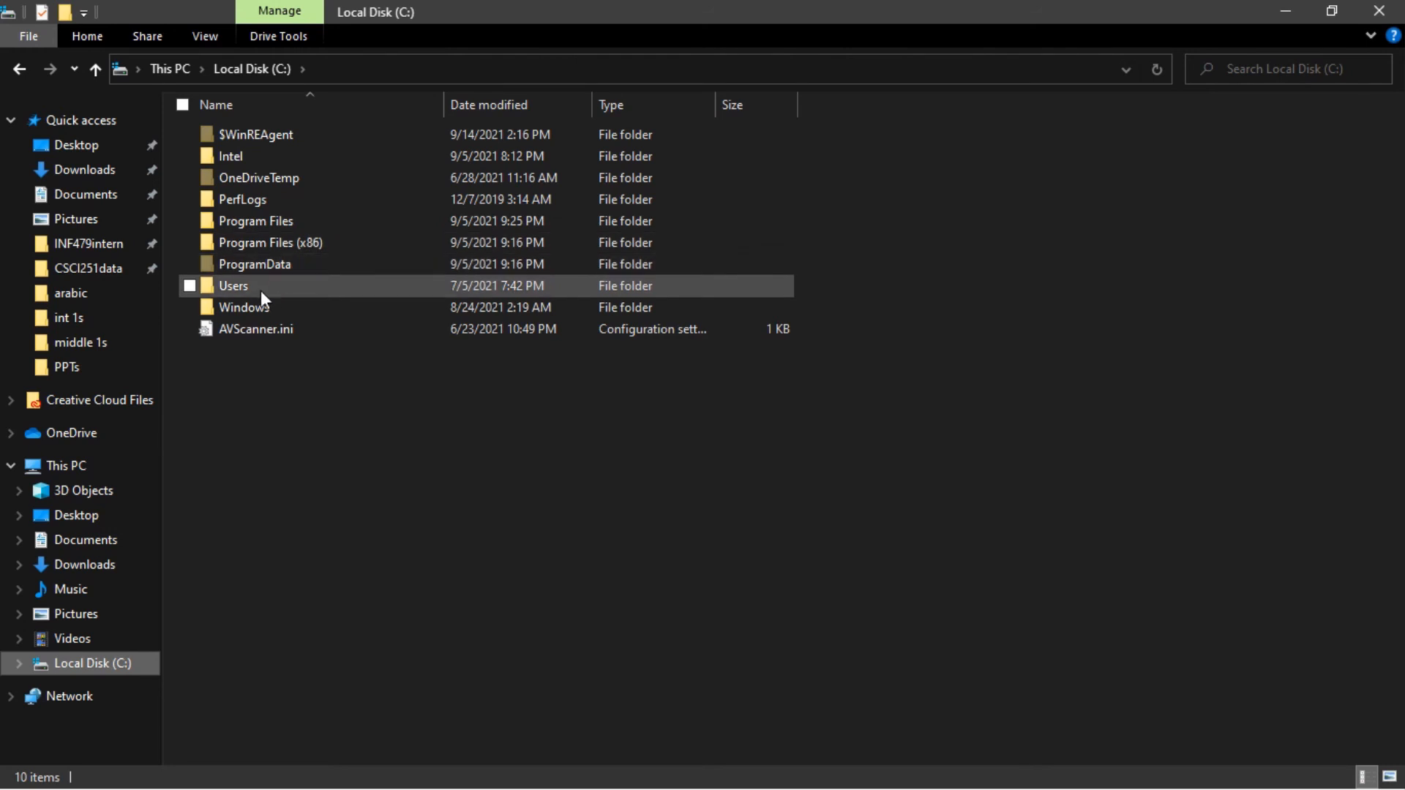
{"action": "double_click", "coordinate": [289, 264]}
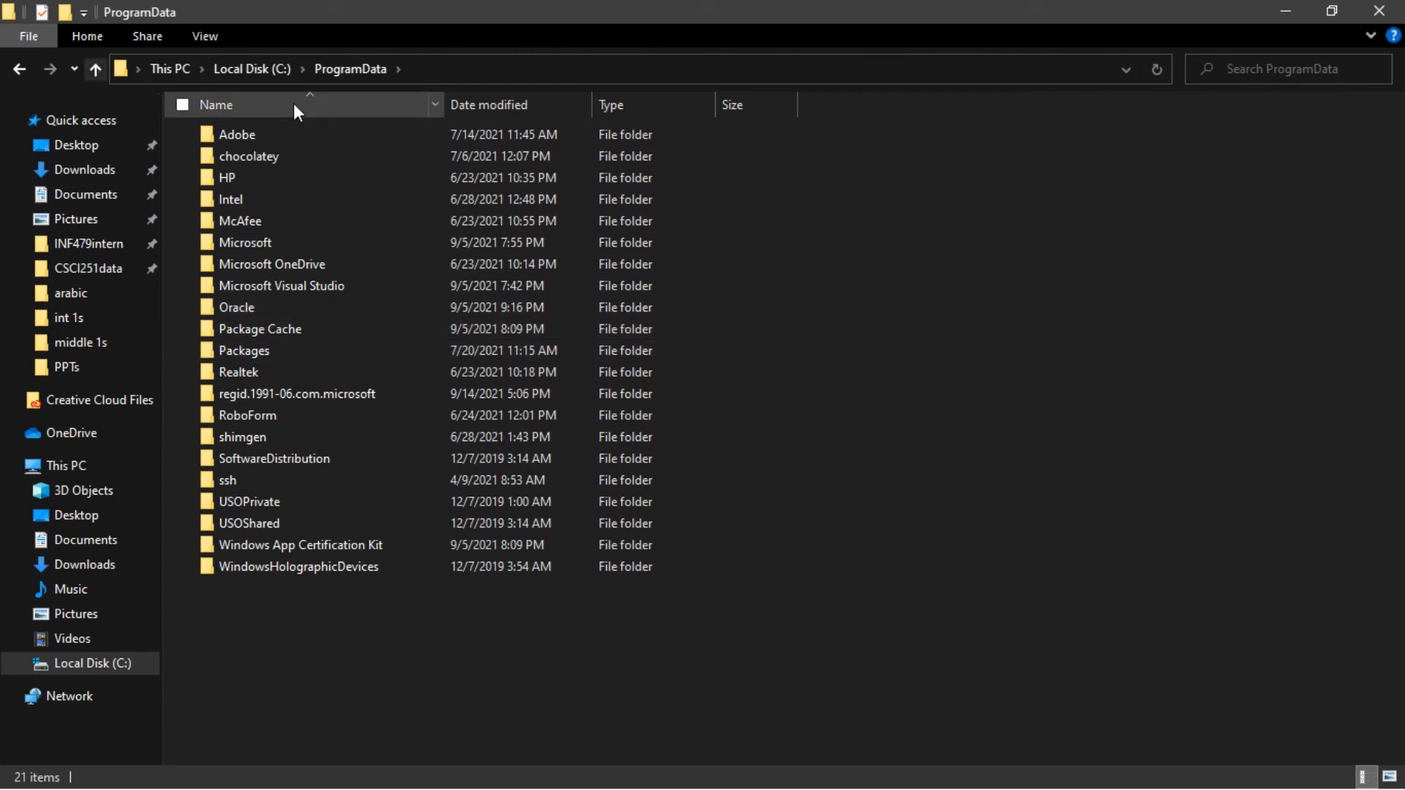
{"action": "right_click", "coordinate": [981, 43]}
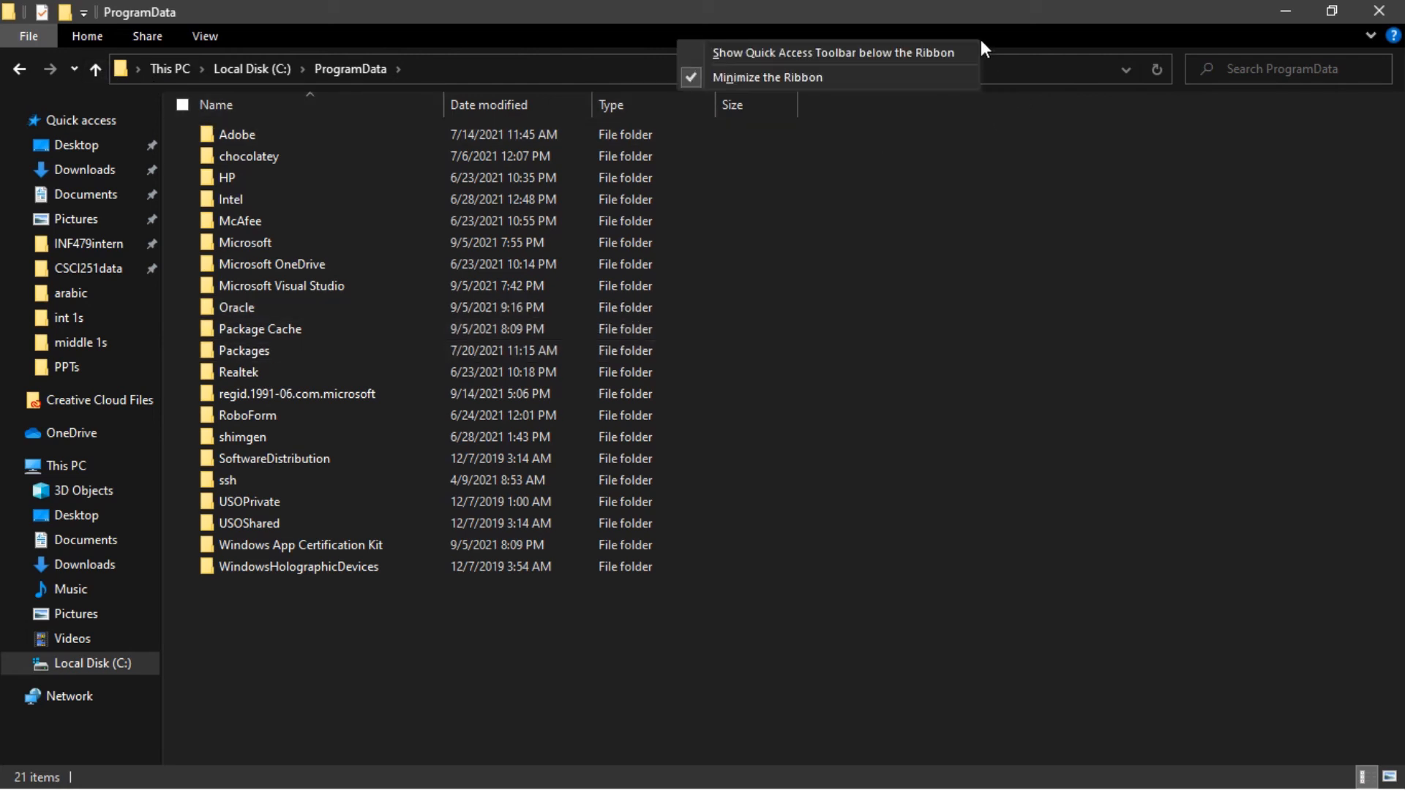
{"action": "left_click", "coordinate": [30, 38]}
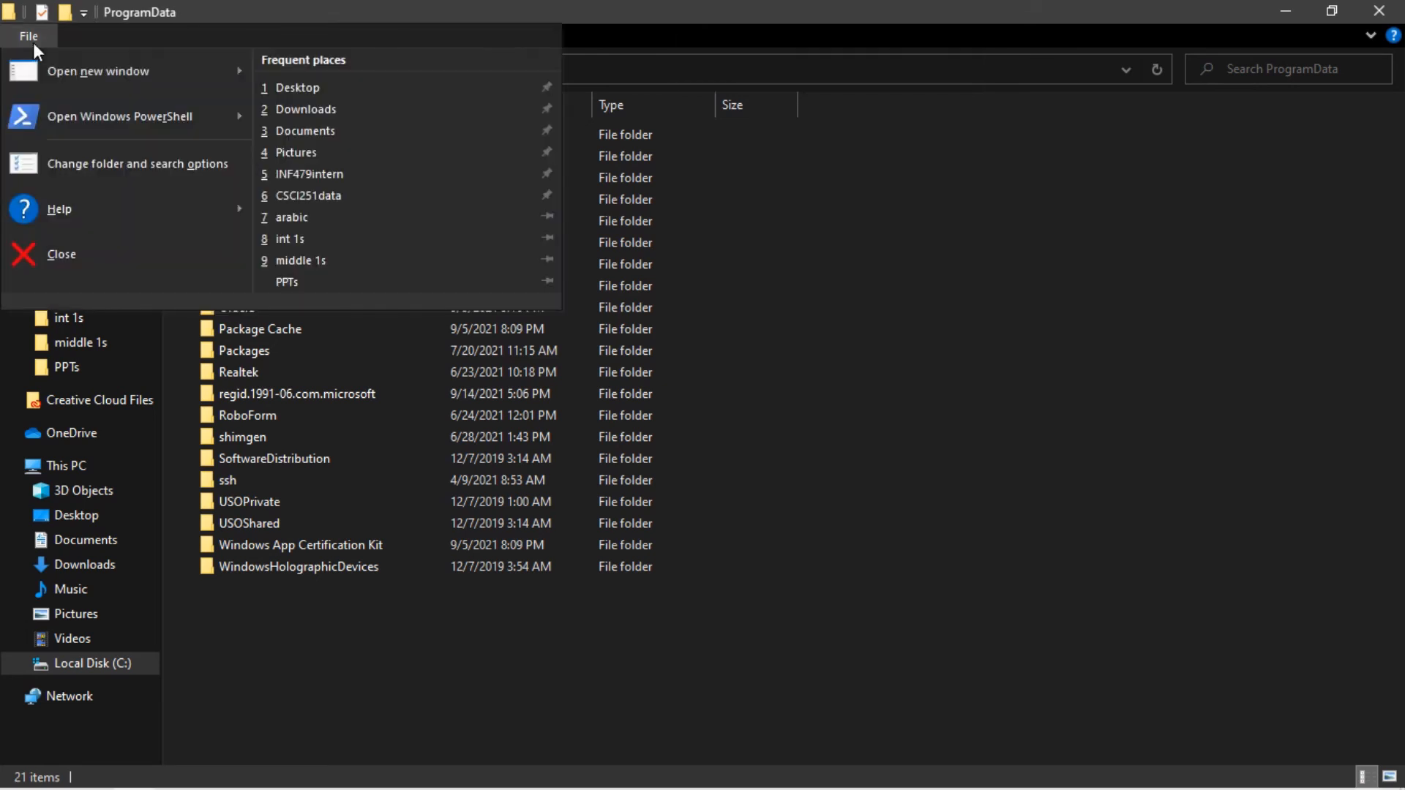
{"action": "left_click", "coordinate": [922, 208]}
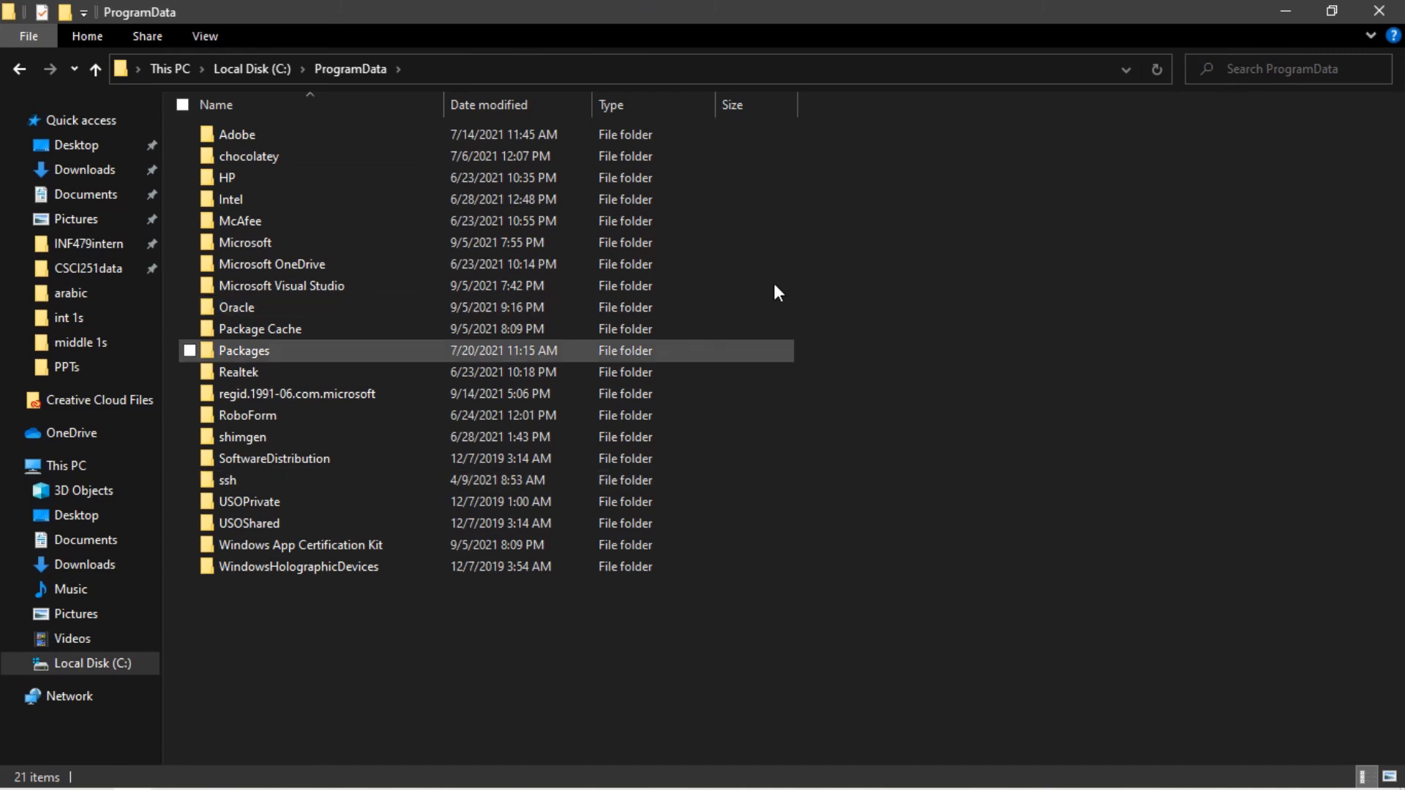
Step: Shrink the File Explorer window, move it below the ANDROID_HOME entry, and open the user's profile folder under C:\Users
{"action": "left_click", "coordinate": [1332, 12]}
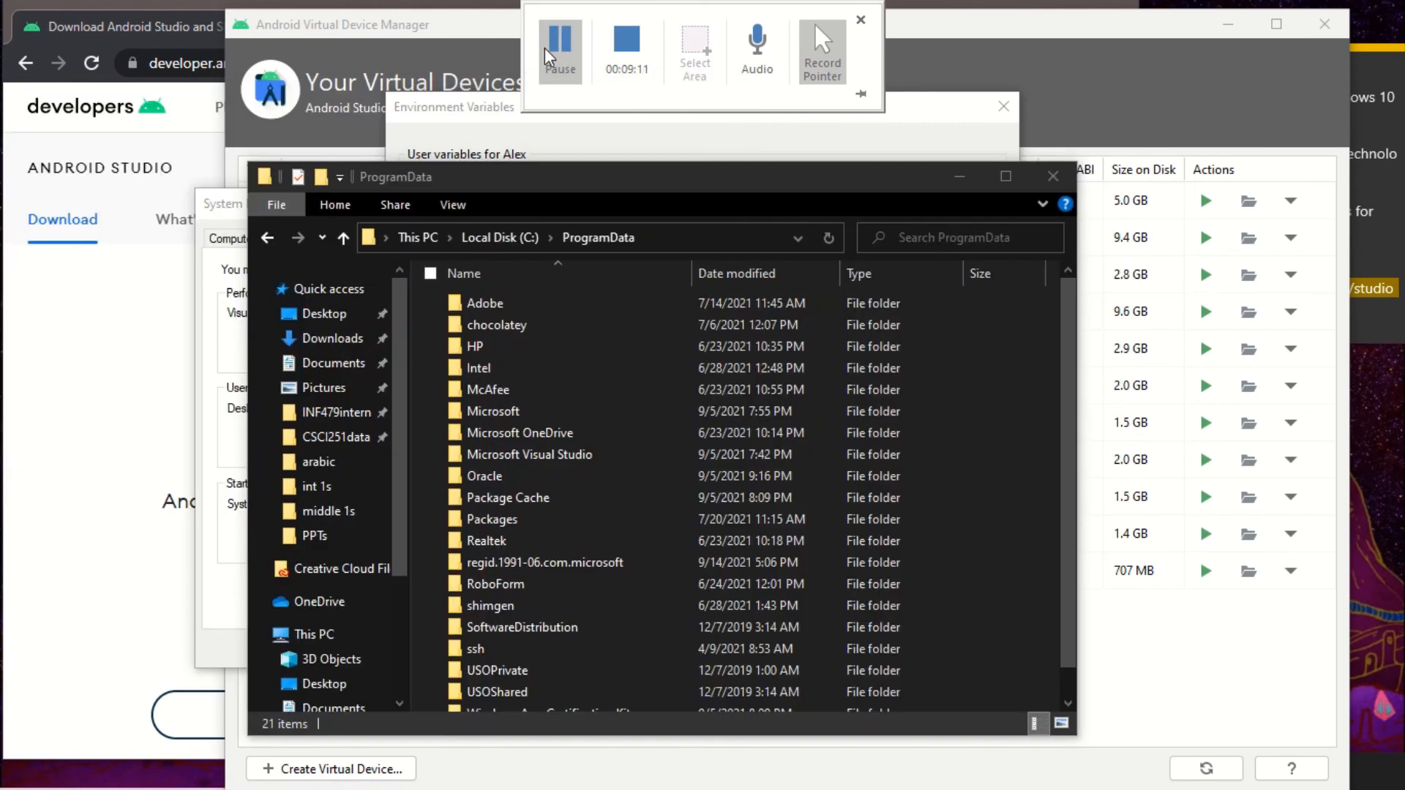
{"action": "left_click", "coordinate": [482, 237]}
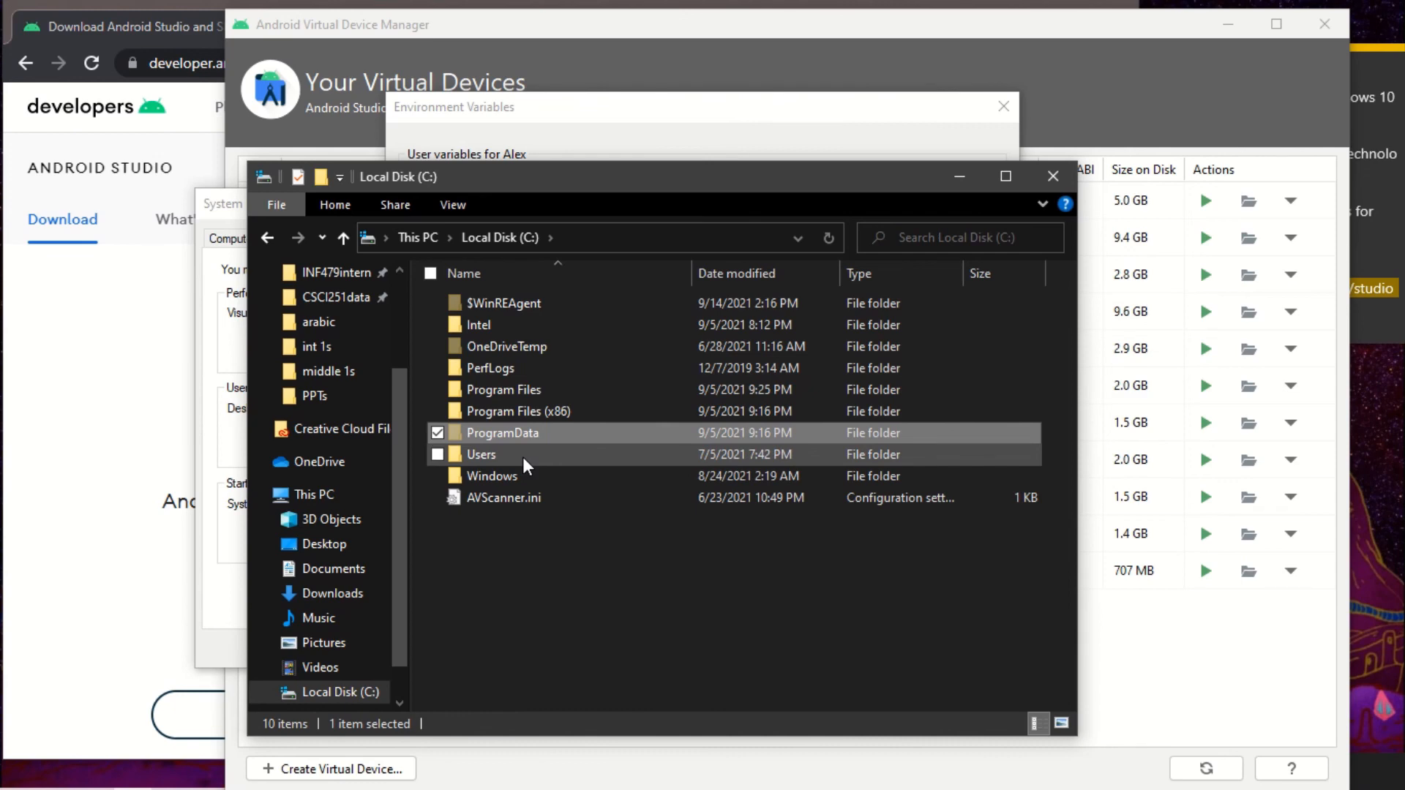
{"action": "left_click_drag", "start_coordinate": [681, 183], "coordinate": [689, 308]}
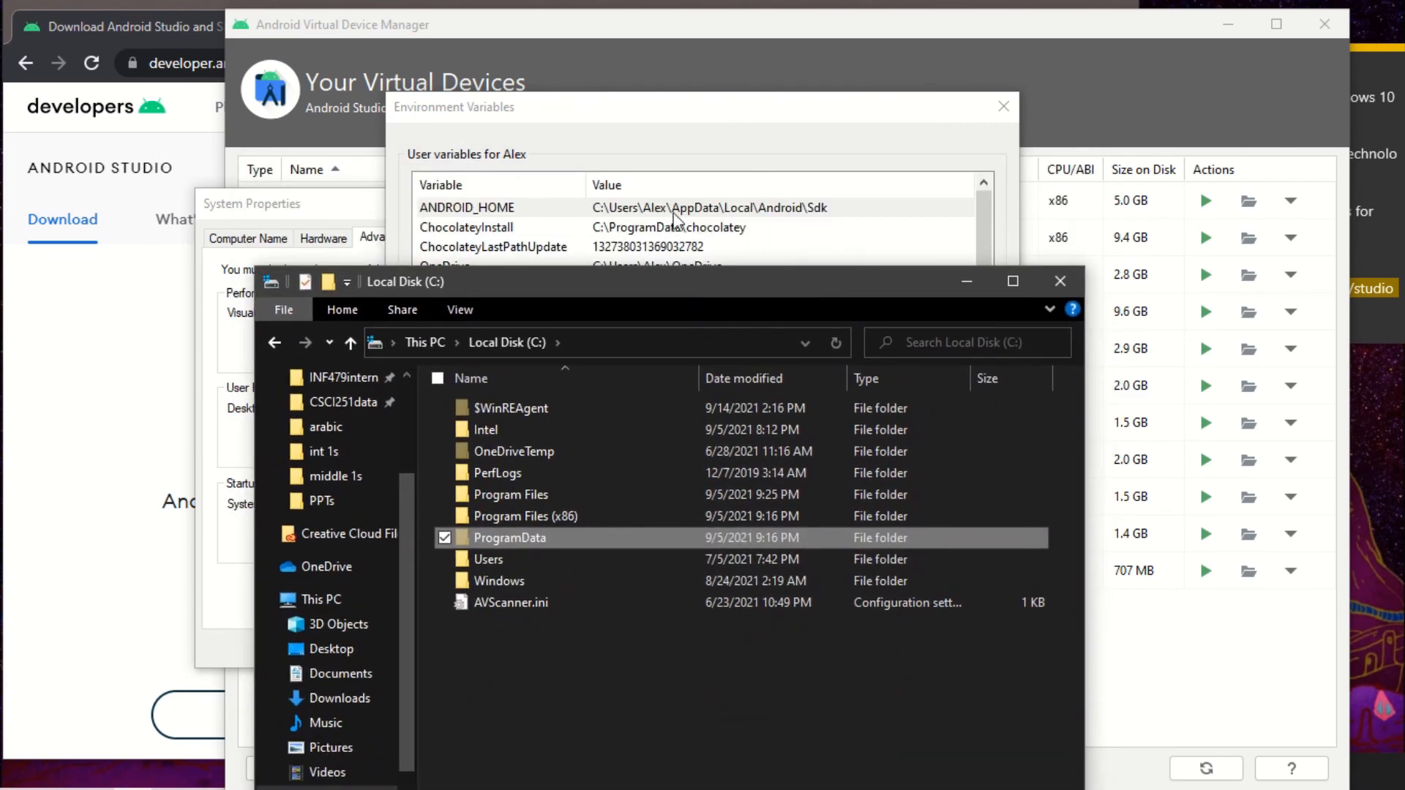
{"action": "double_click", "coordinate": [498, 565]}
{"action": "double_click", "coordinate": [484, 408]}
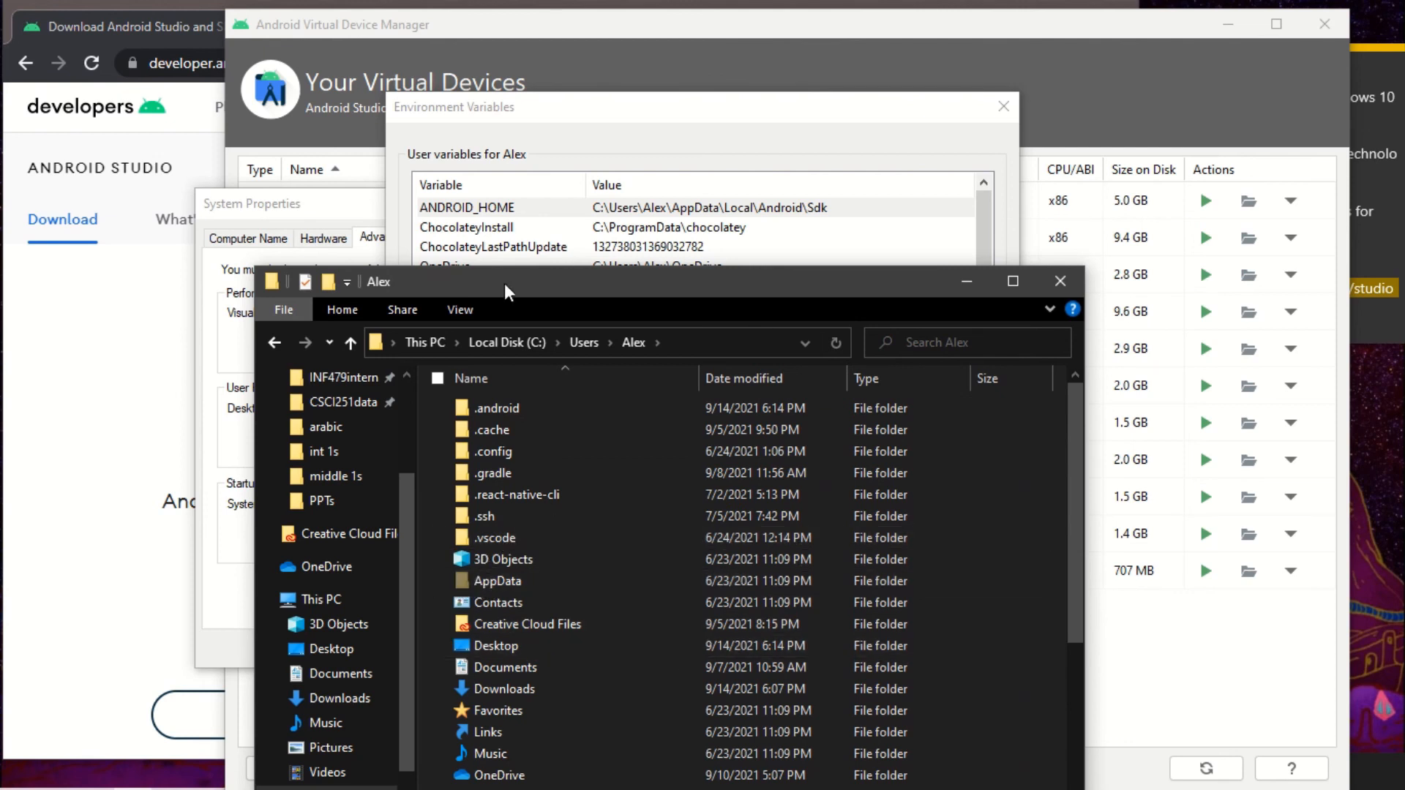
Step: Check the Hidden items display option, then open AppData\Local\Android inside the user's profile folder
{"action": "left_click", "coordinate": [460, 309]}
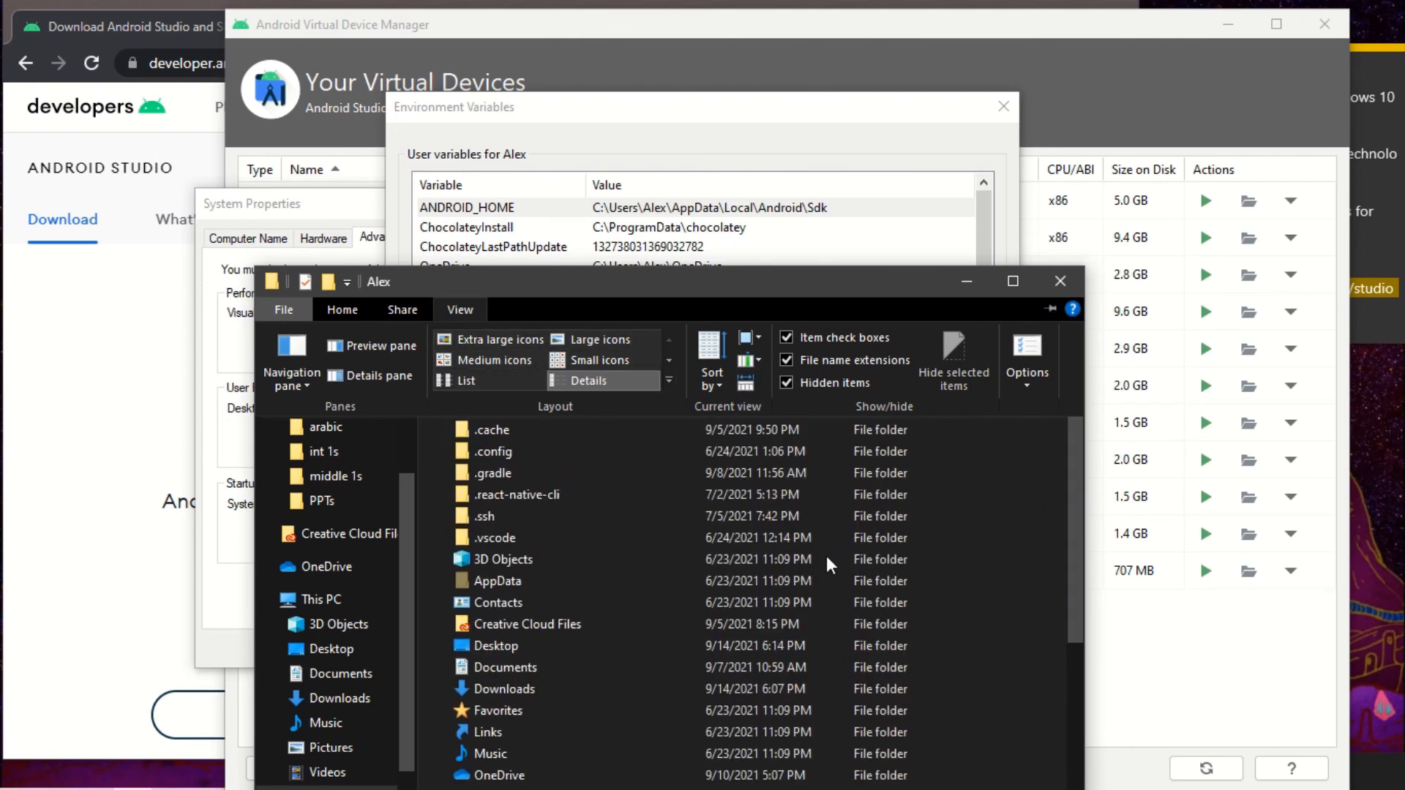
{"action": "left_click", "coordinate": [688, 600]}
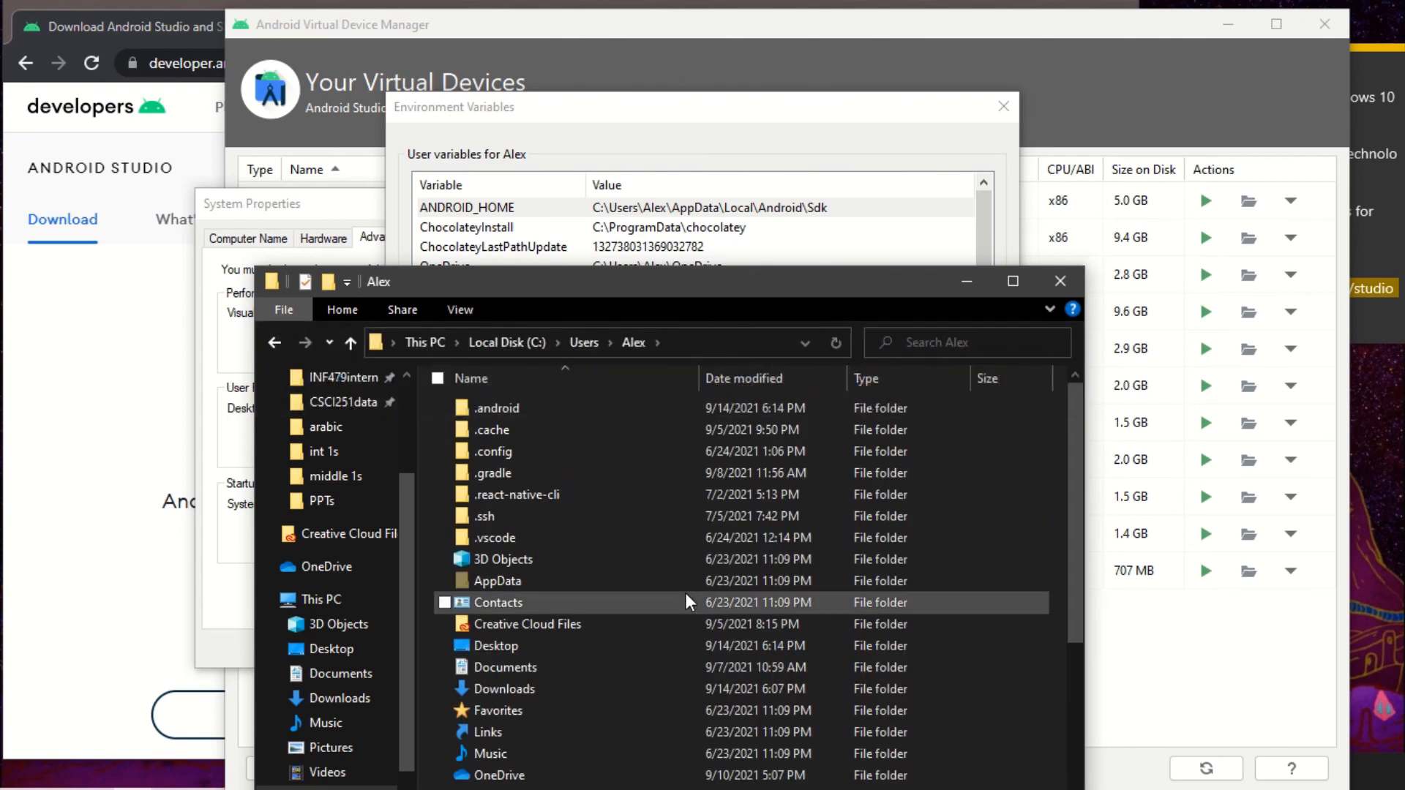
{"action": "double_click", "coordinate": [530, 583]}
{"action": "double_click", "coordinate": [503, 416]}
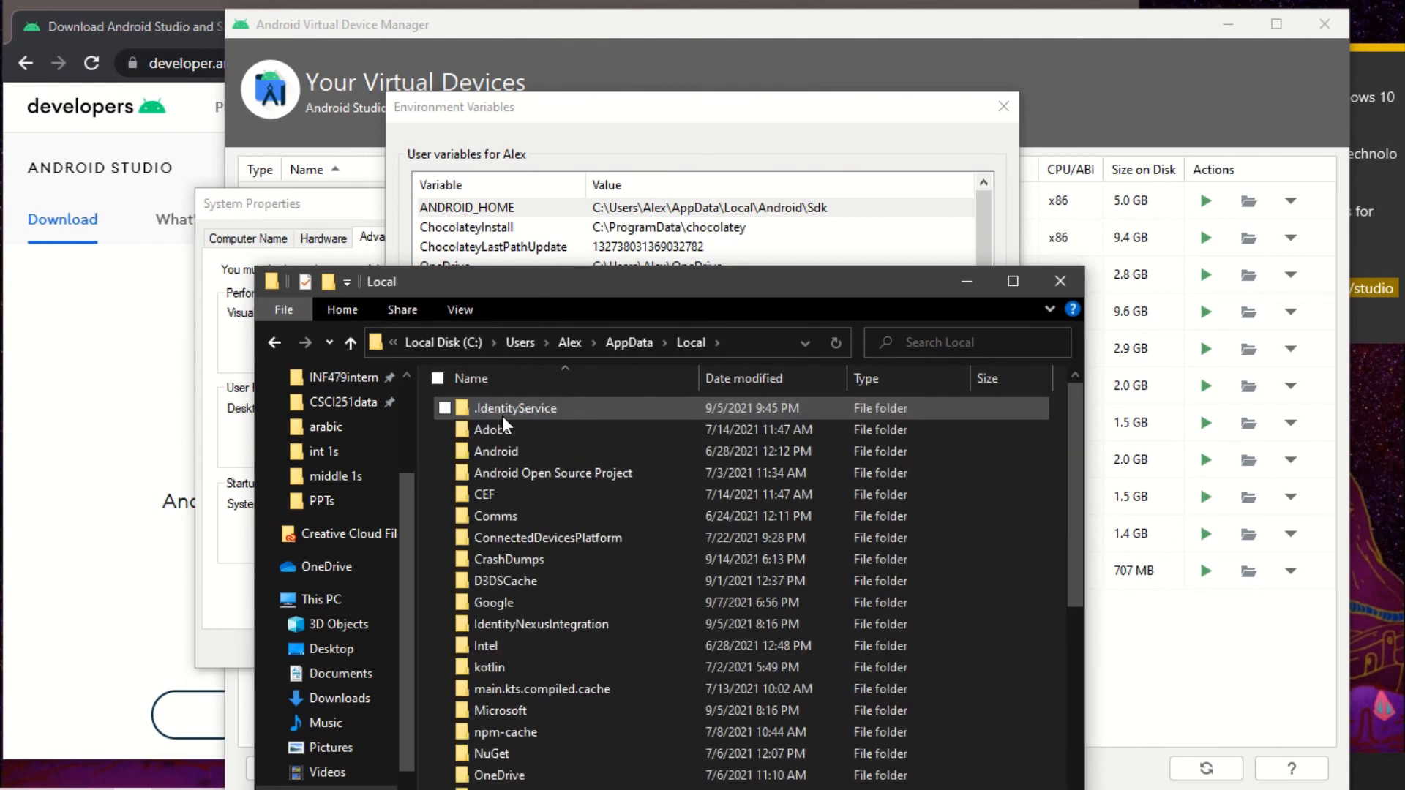
{"action": "double_click", "coordinate": [522, 449]}
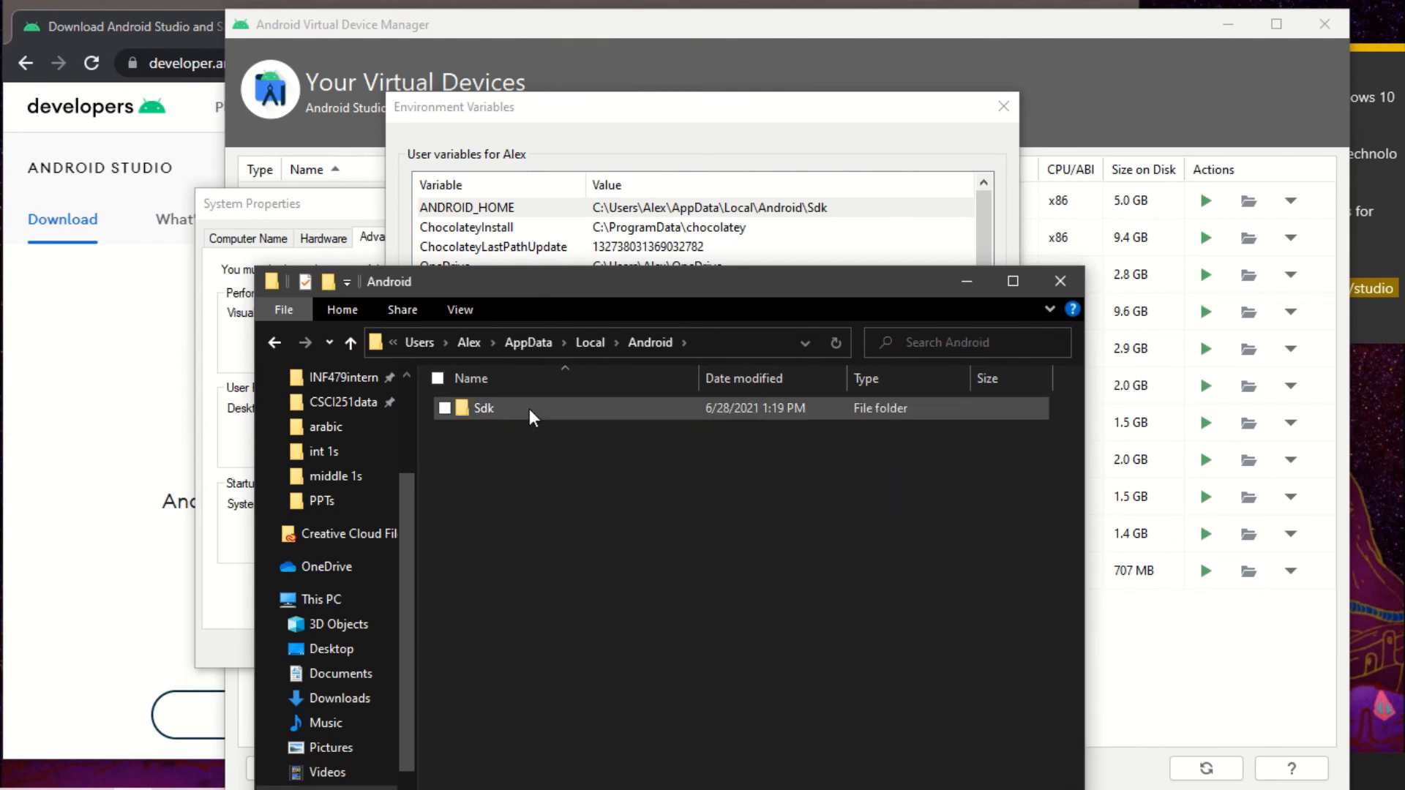
Step: Select the Sdk folder, copy the address of its parent Android folder, and close File Explorer
{"action": "left_click", "coordinate": [517, 409]}
{"action": "right_click", "coordinate": [717, 341]}
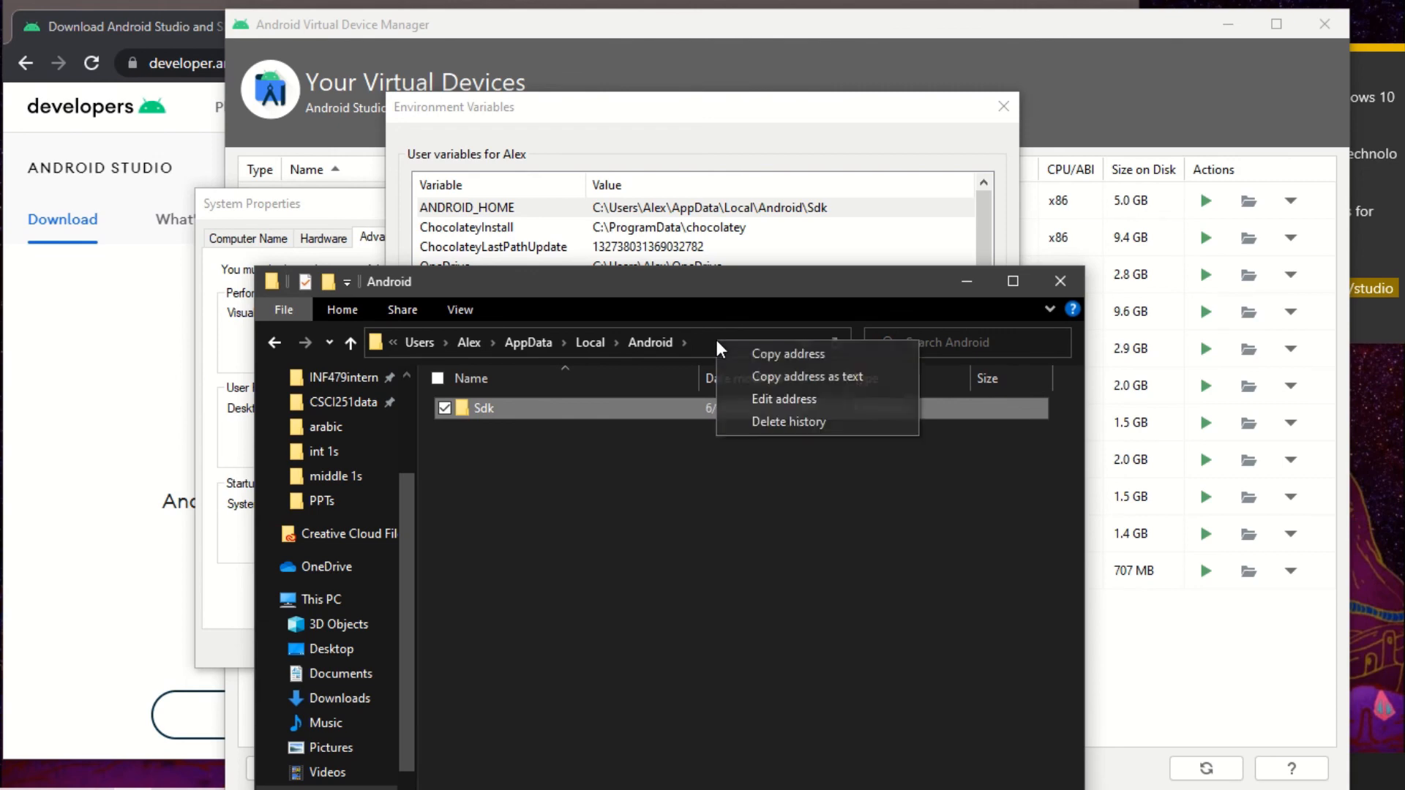
{"action": "left_click", "coordinate": [770, 365]}
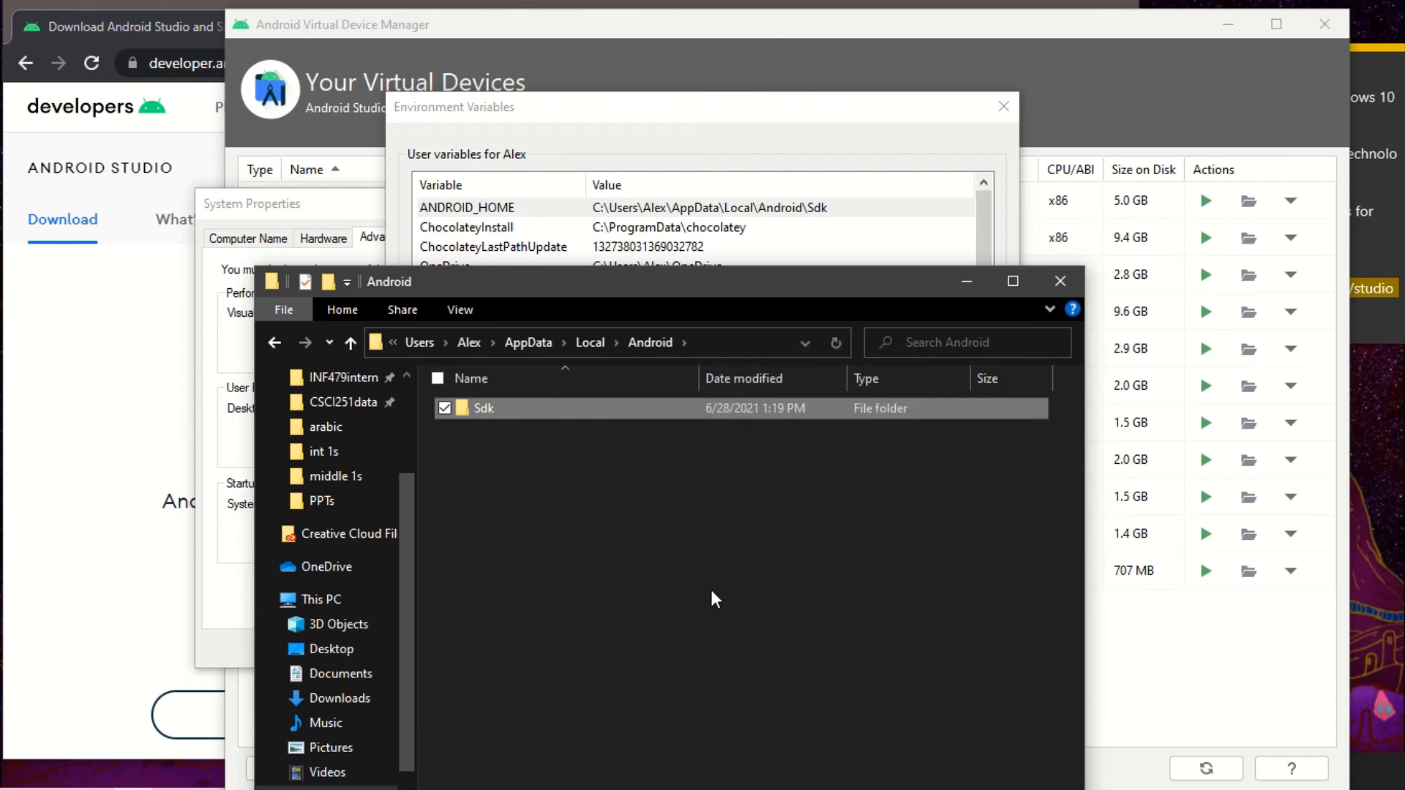
{"action": "left_click", "coordinate": [1060, 281]}
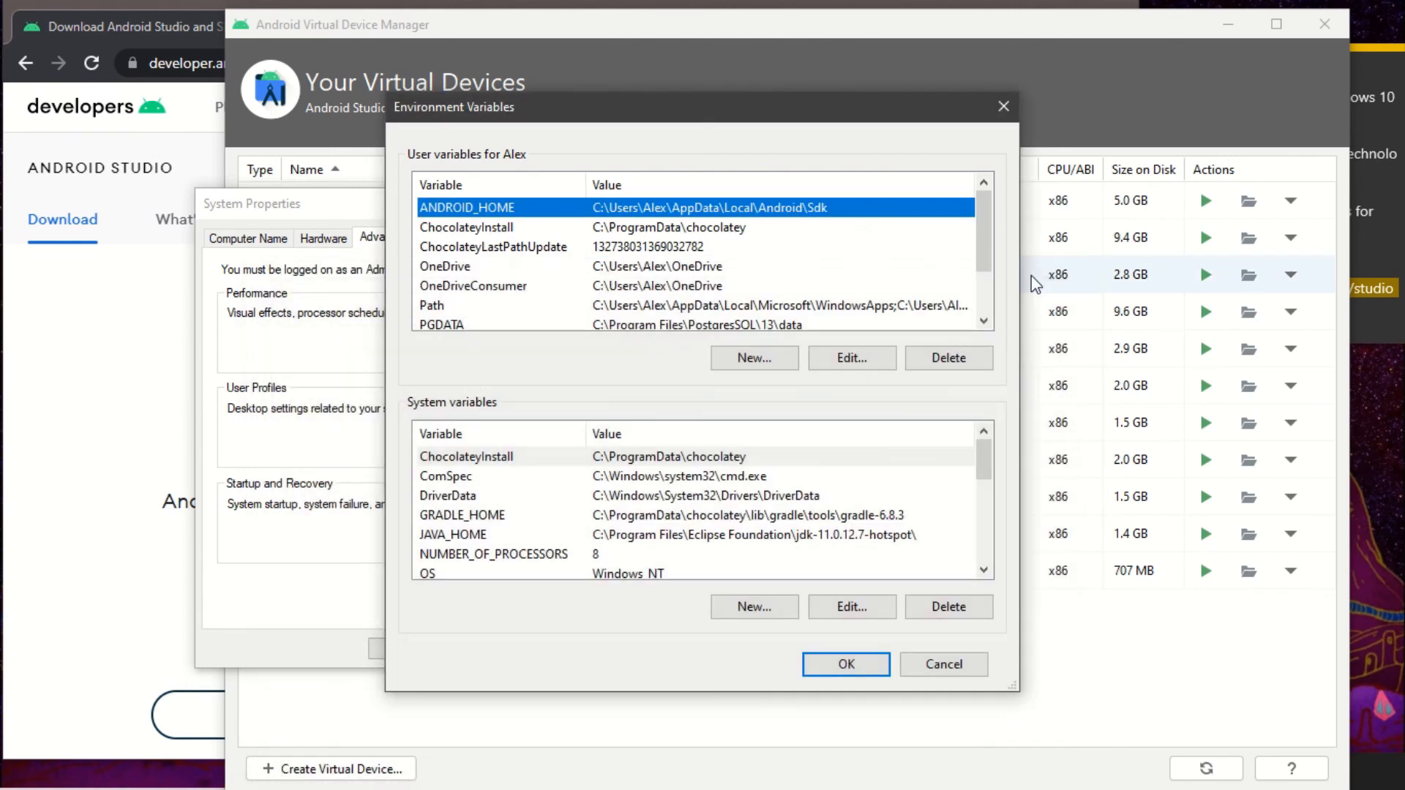
Step: View the name and value of the ANDROID_HOME user variable, and close the Environment Variables dialog without changing it
{"action": "double_click", "coordinate": [533, 210]}
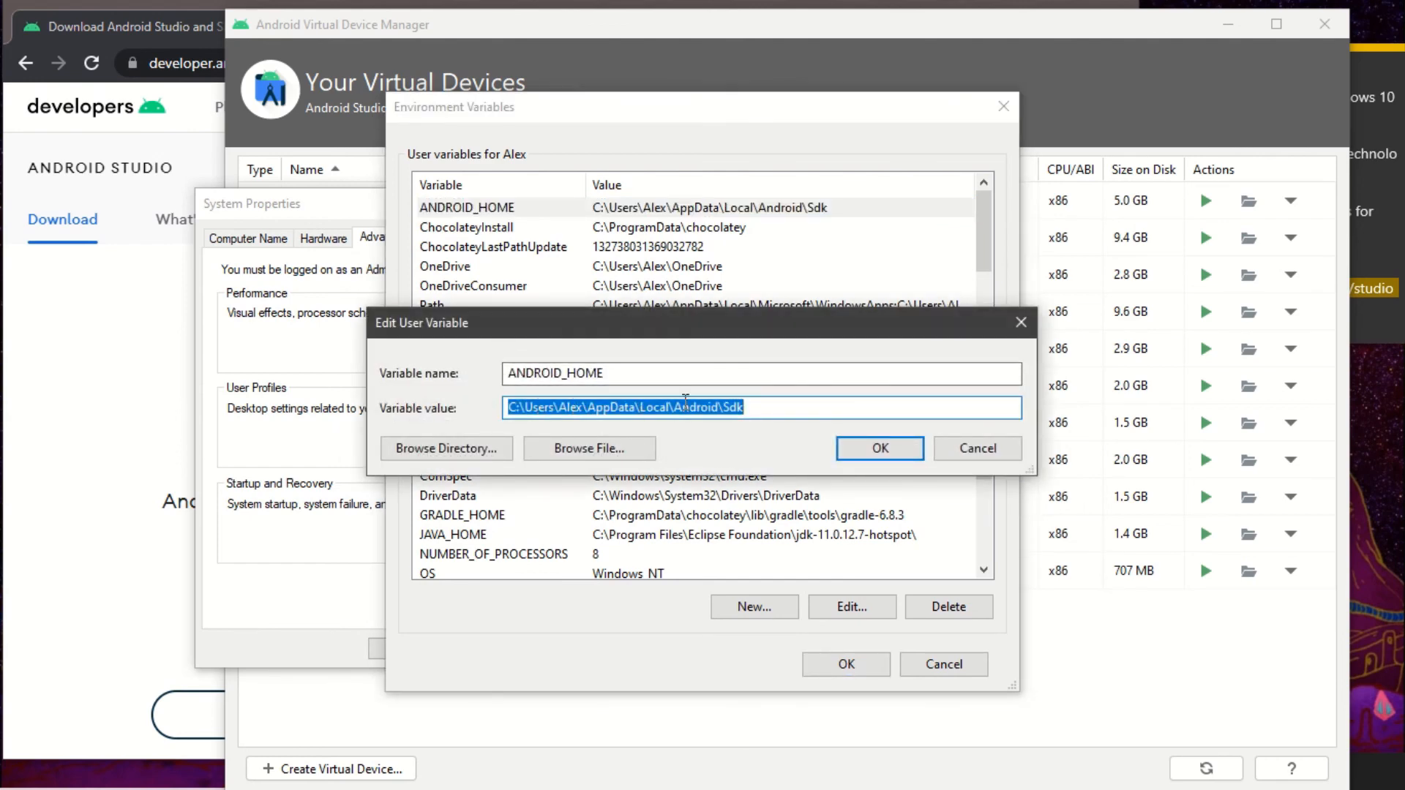
{"action": "left_click", "coordinate": [978, 447]}
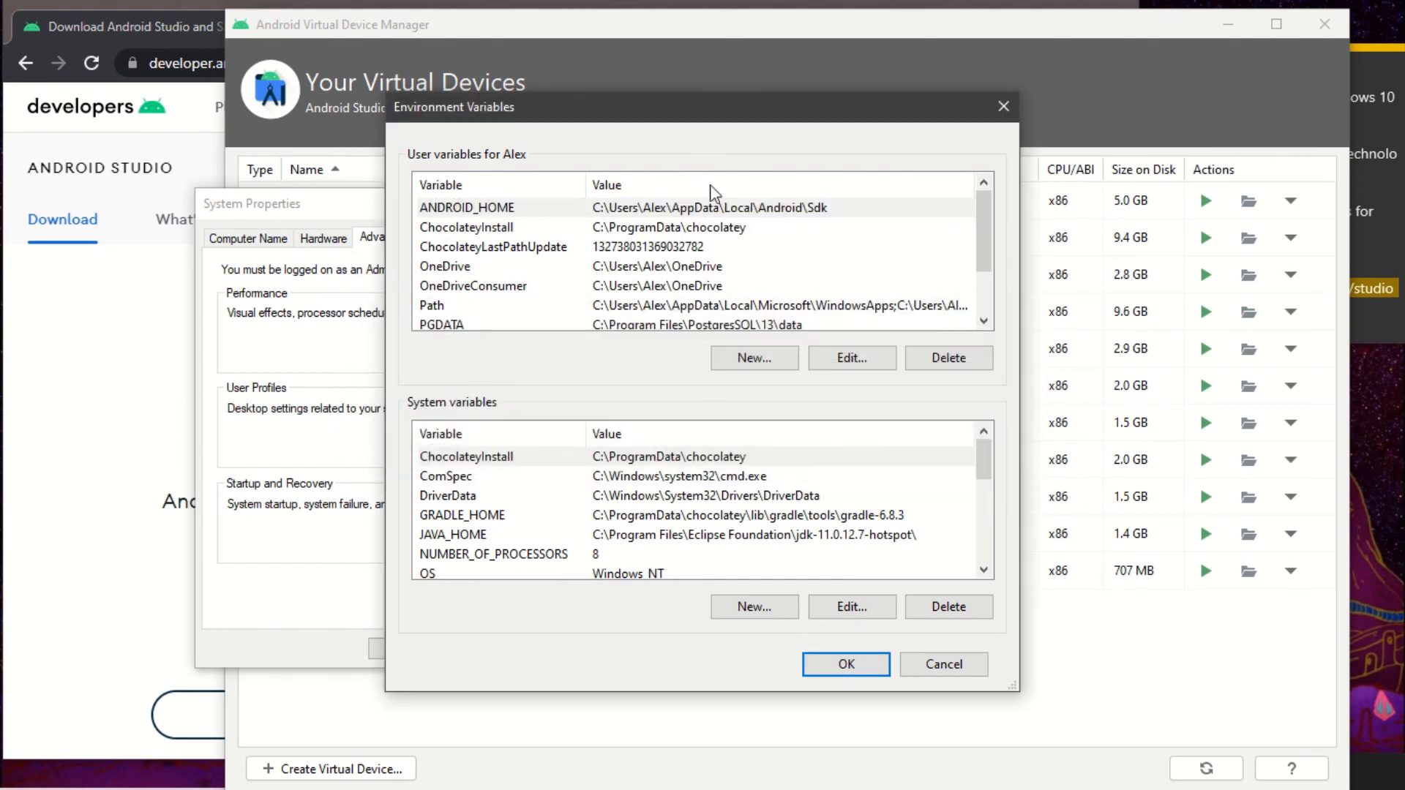
{"action": "left_click", "coordinate": [1010, 116]}
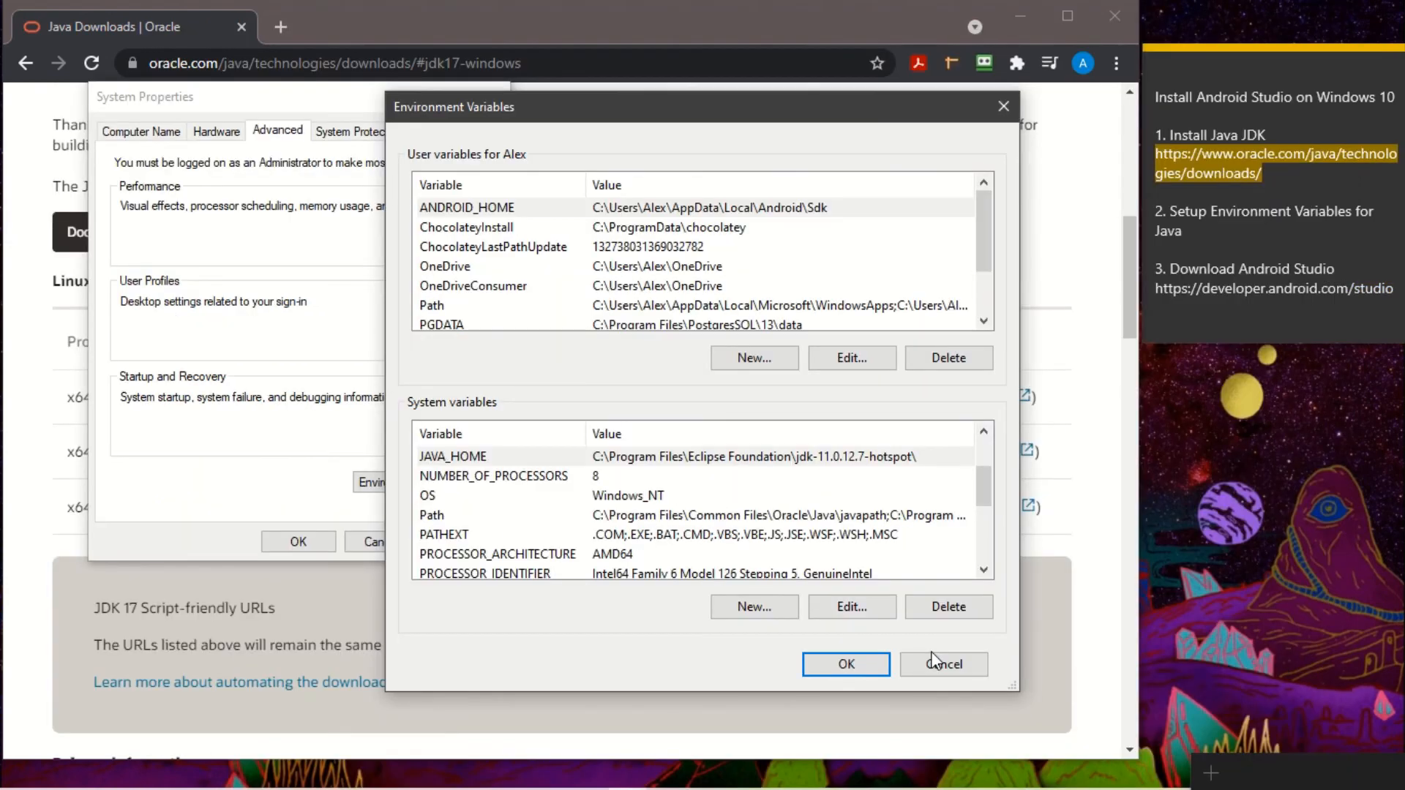